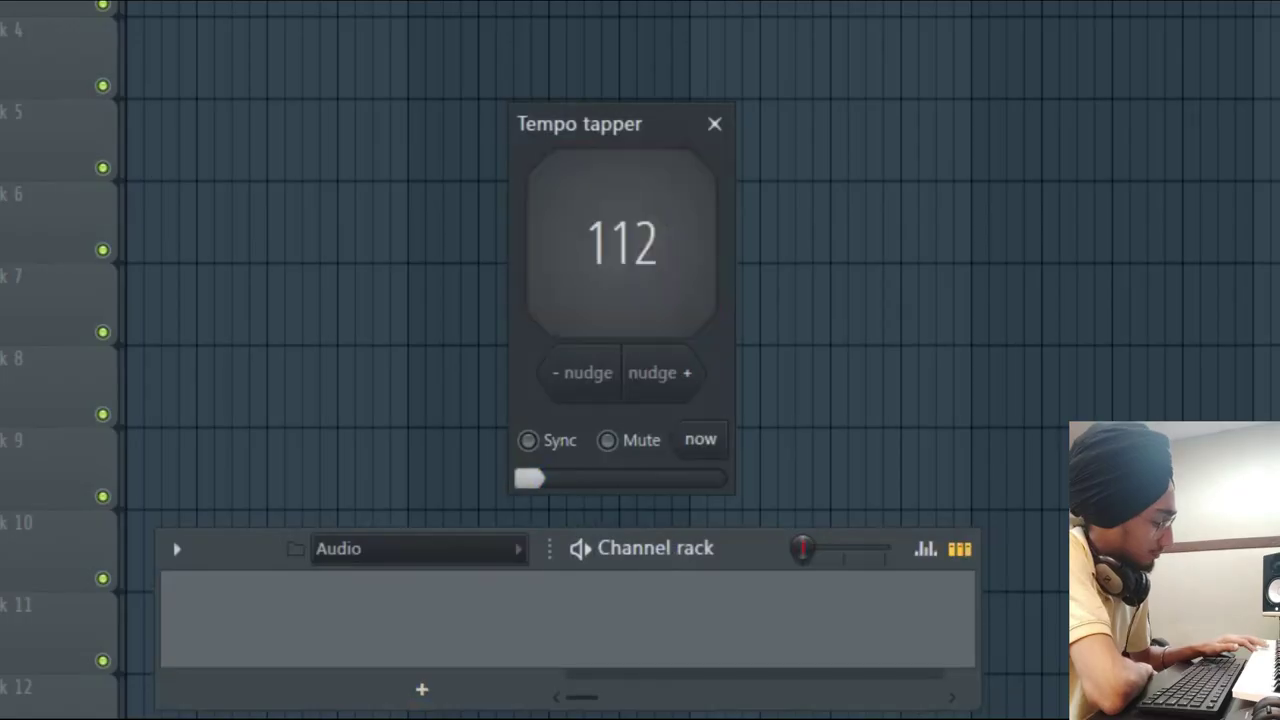
# Tap in a project tempo of 170 BPM with the tempo tapper and close it.
pyautogui.press('space')
pyautogui.press('space')
pyautogui.press('space')
pyautogui.press('space')
pyautogui.press('space')
pyautogui.press('space')
pyautogui.press('space')
pyautogui.press('space')
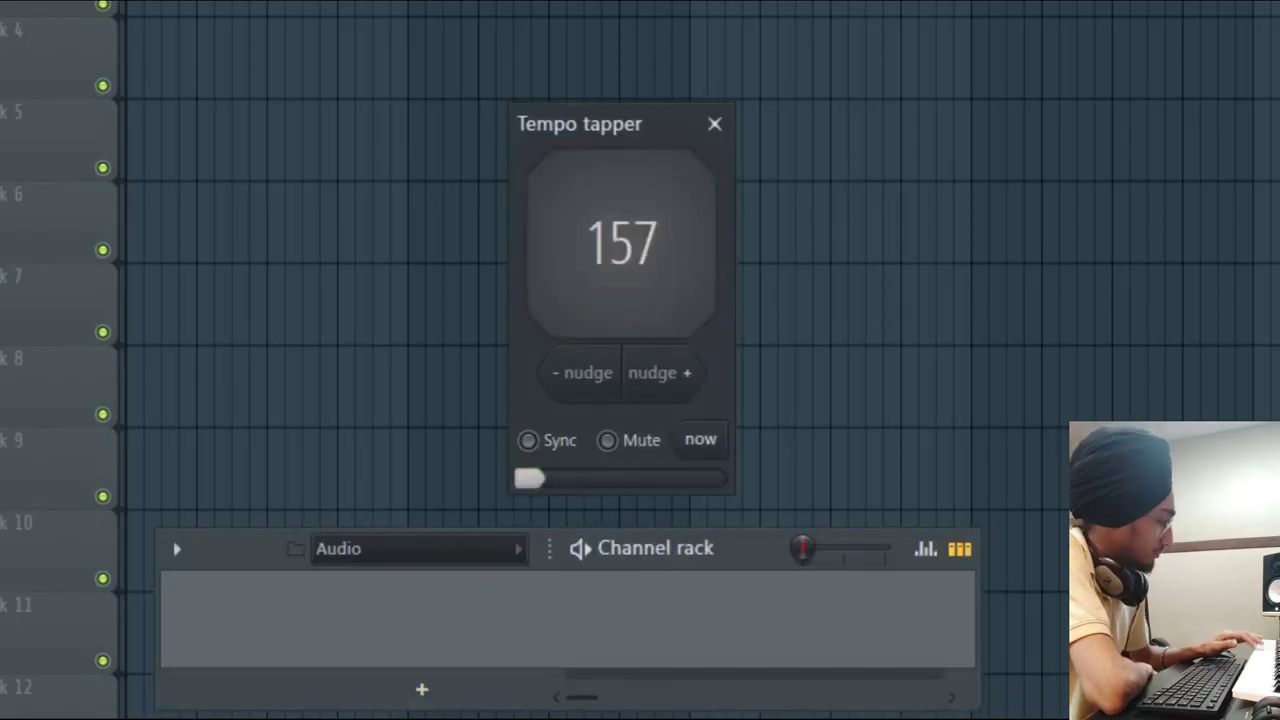
pyautogui.press('space')
pyautogui.press('space')
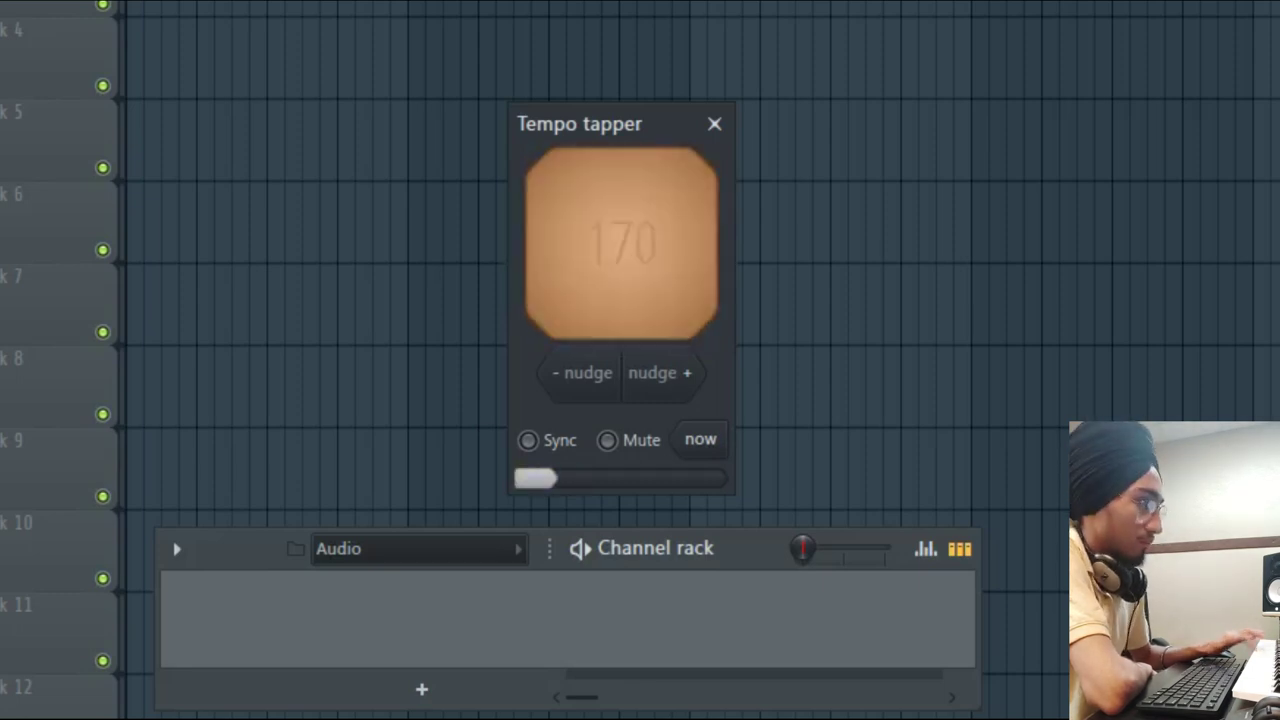
pyautogui.click(716, 126)
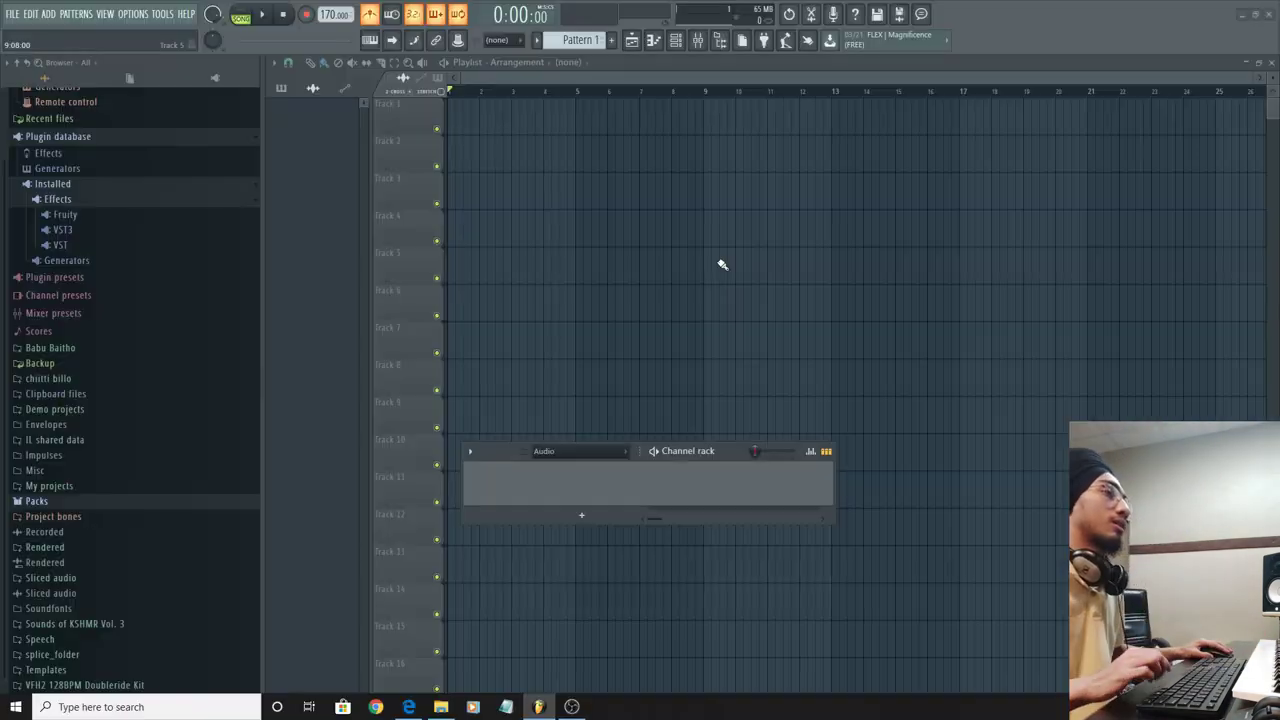
# Add a Pianissimo piano channel to the channel rack.
pyautogui.click(582, 516)
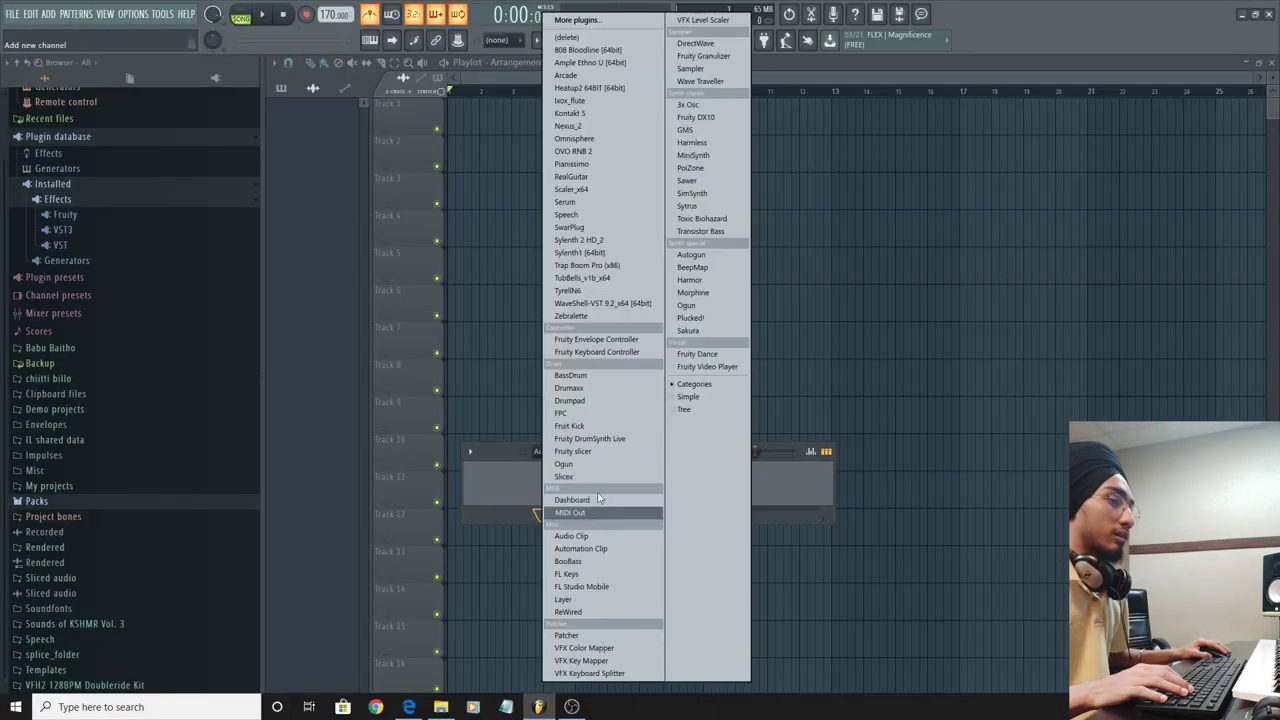
pyautogui.click(621, 165)
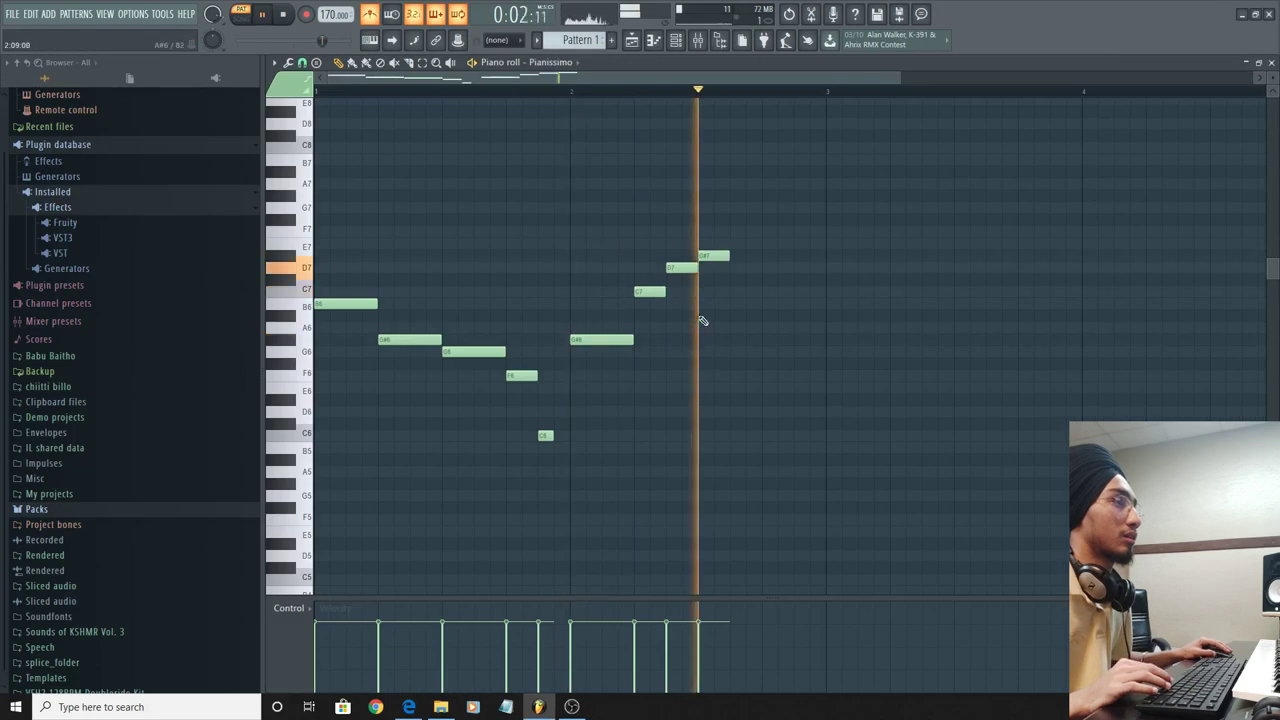
# Remove the final D7 note of the bar 2 melody and put the last C7 in its place, lengthened to the start of bar 3.
pyautogui.press('space')
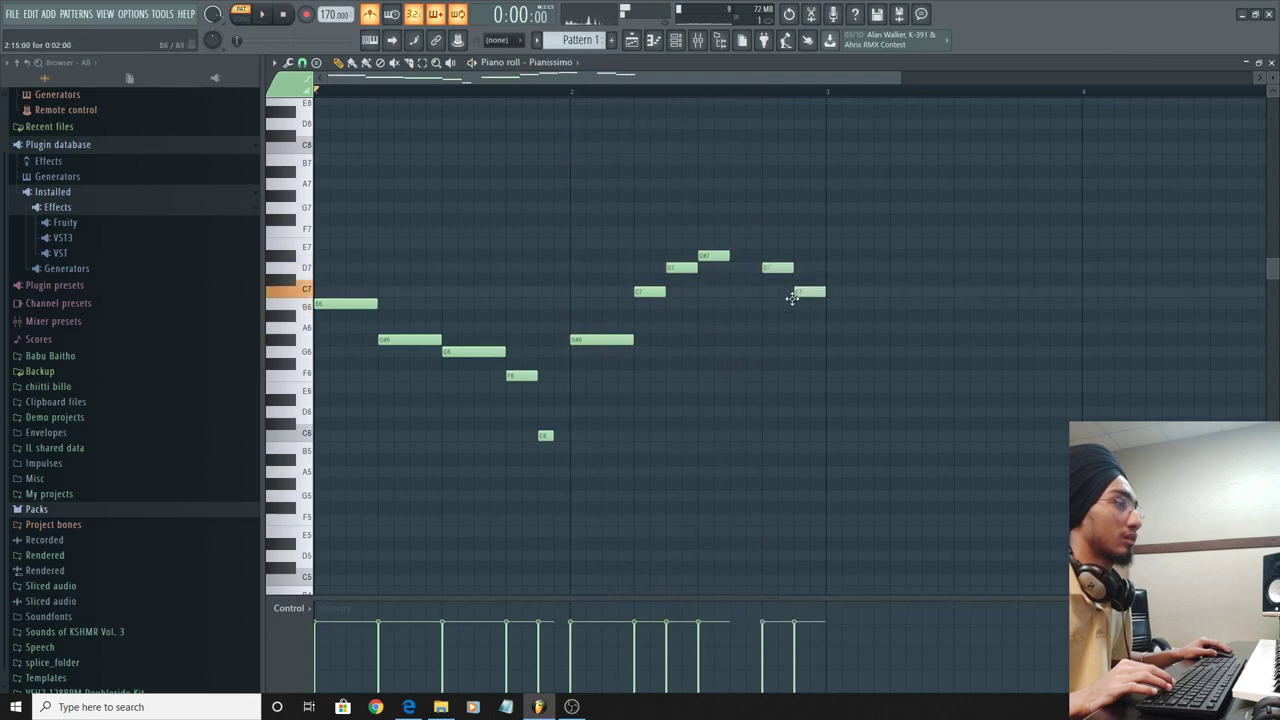
pyautogui.scroll(-2, 654, 223)
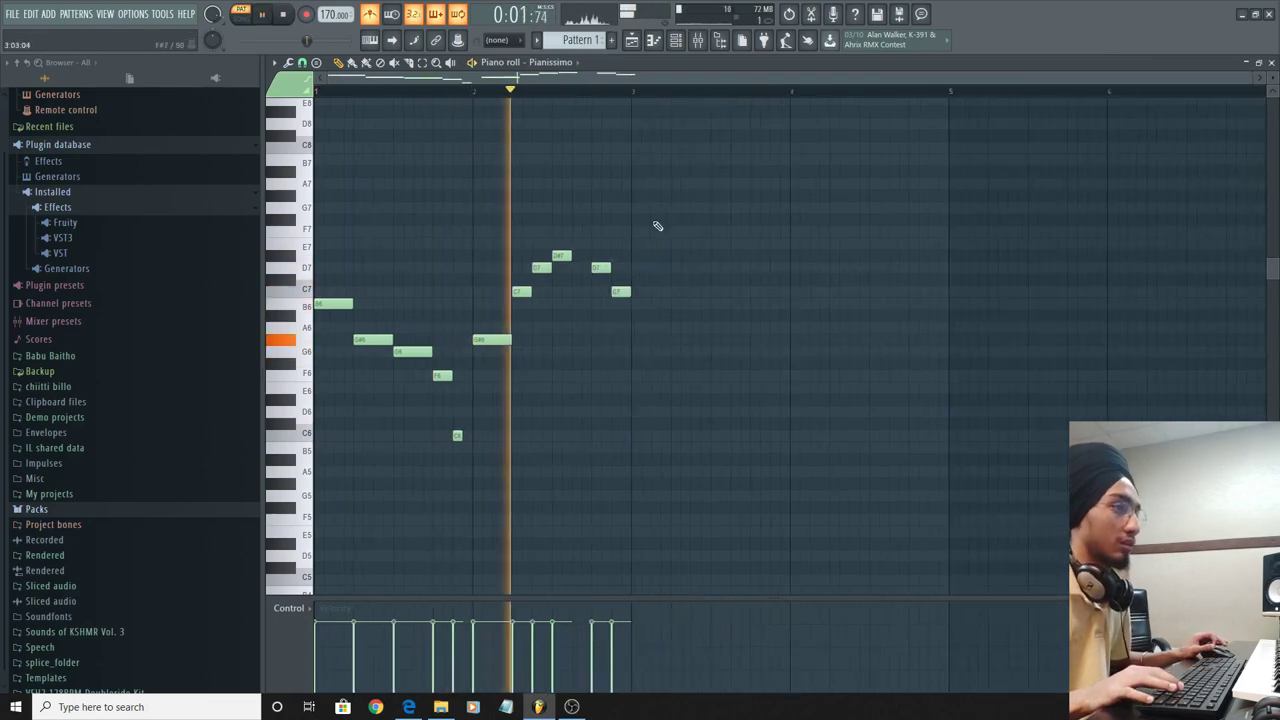
pyautogui.press('space')
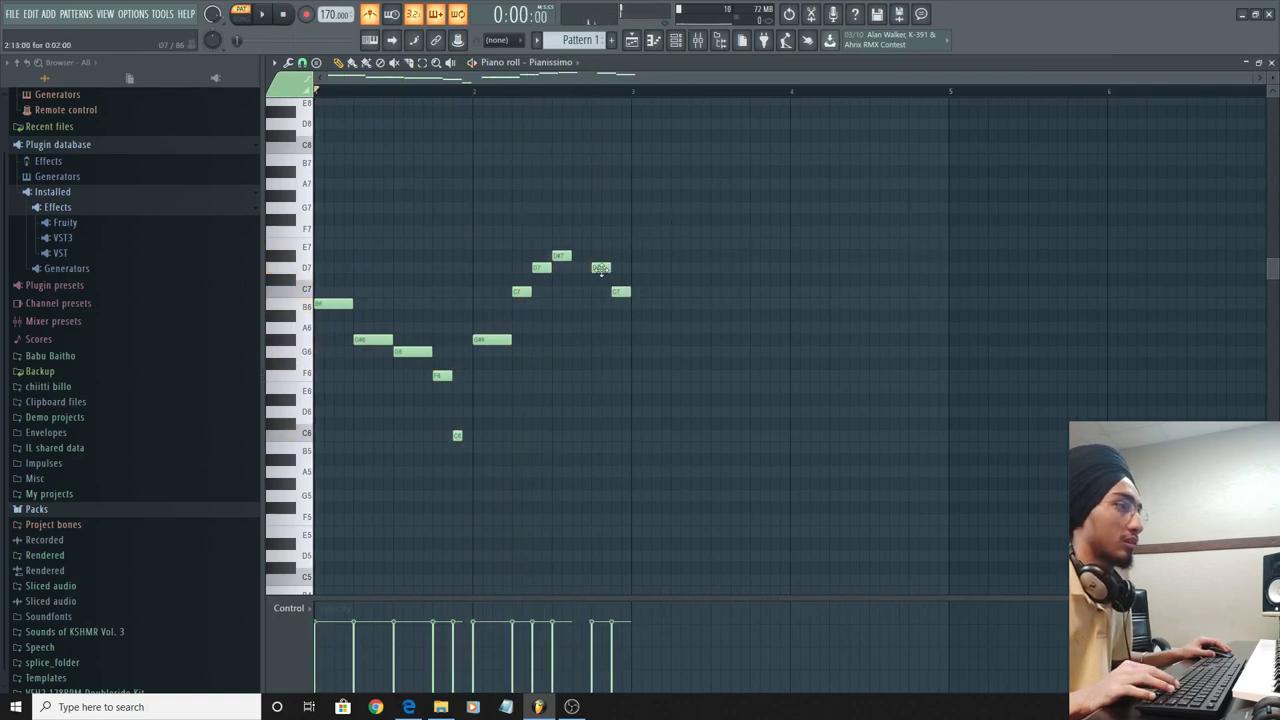
pyautogui.moveTo(613, 290); pyautogui.dragTo(600, 290)
pyautogui.press('space')
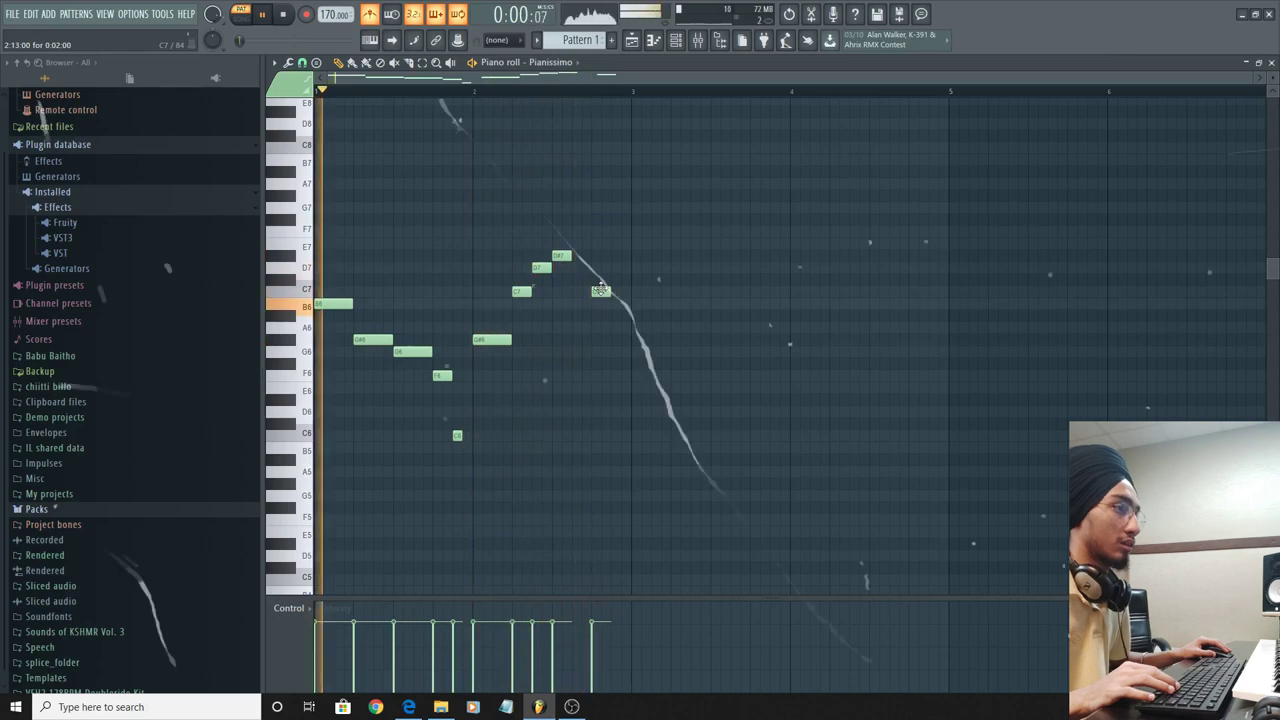
pyautogui.moveTo(609, 292); pyautogui.dragTo(635, 302)
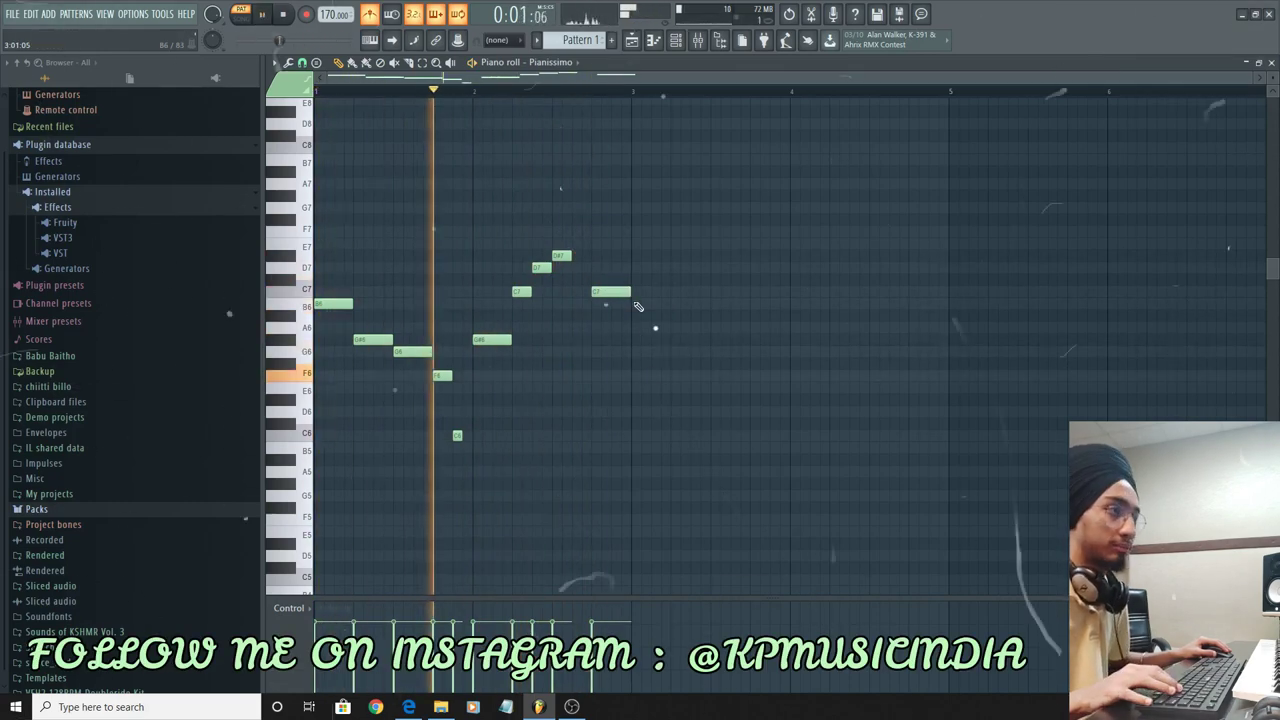
# Duplicate the whole two-bar melody into bars 3 and 4 and play it back.
pyautogui.hotkey('ctrl', 'a')
pyautogui.hotkey('ctrl', 'b')
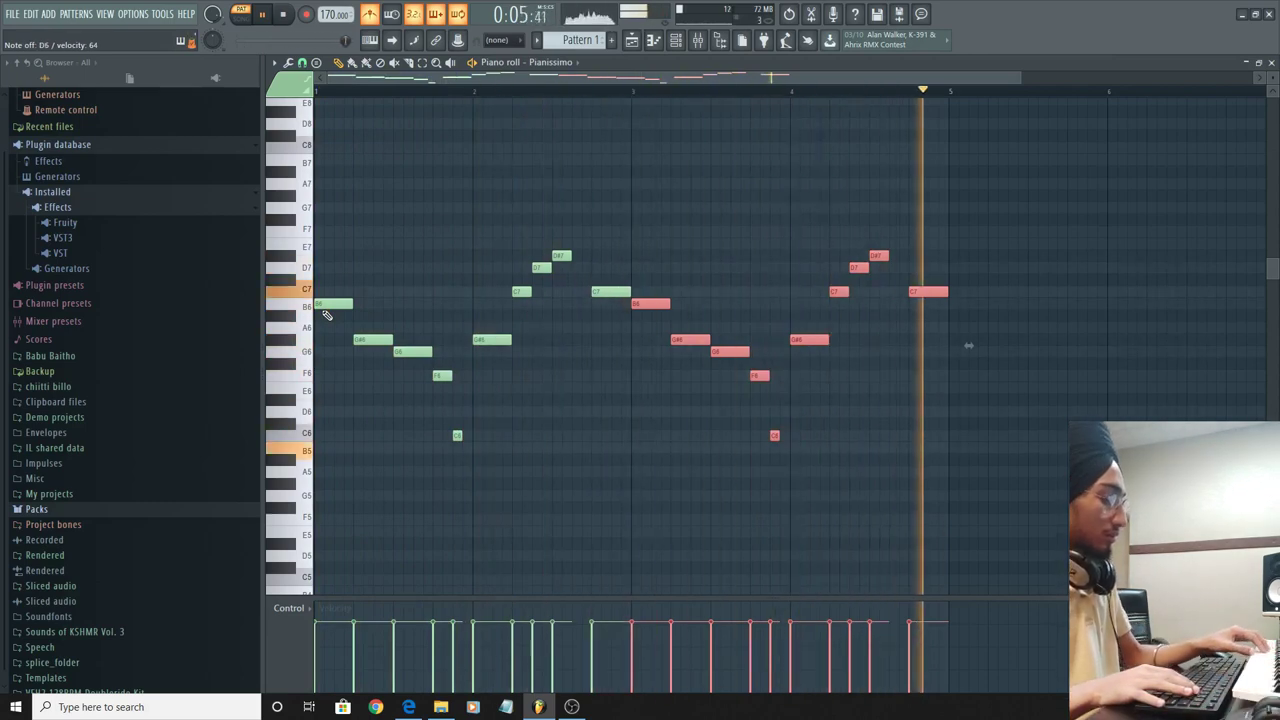
pyautogui.press('space')
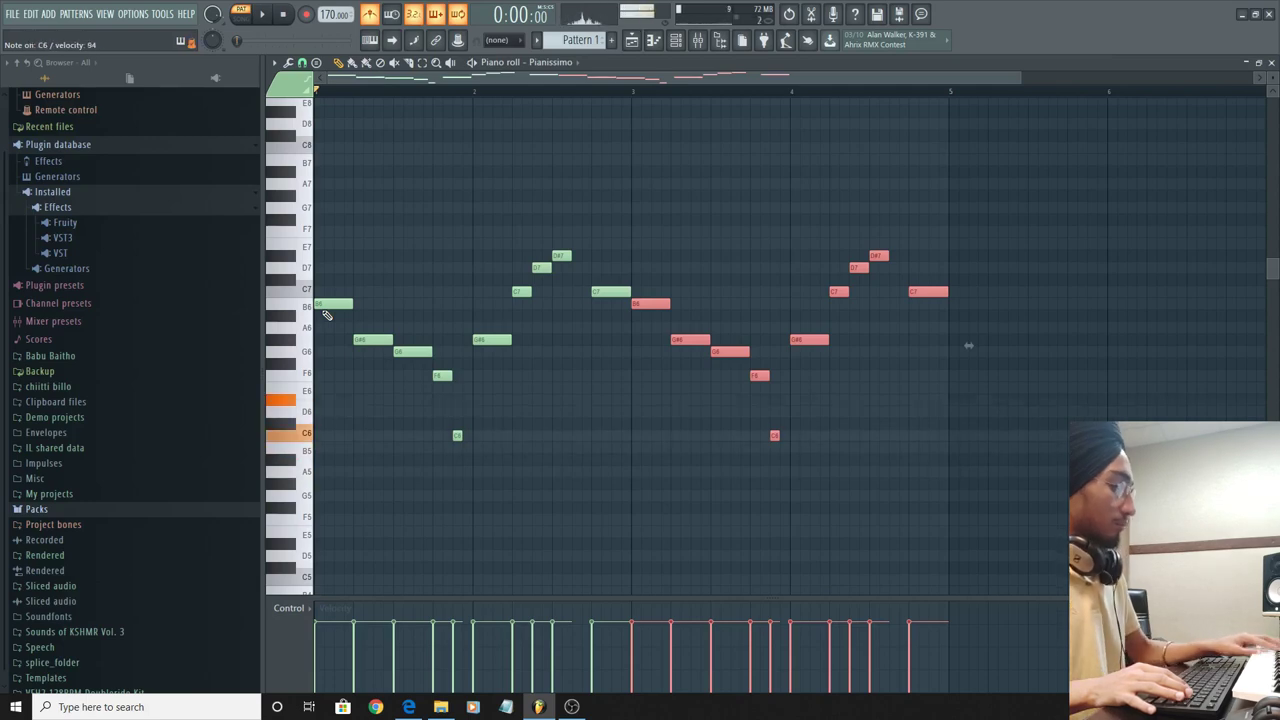
pyautogui.scroll(-3, 404, 375)
pyautogui.press('space')
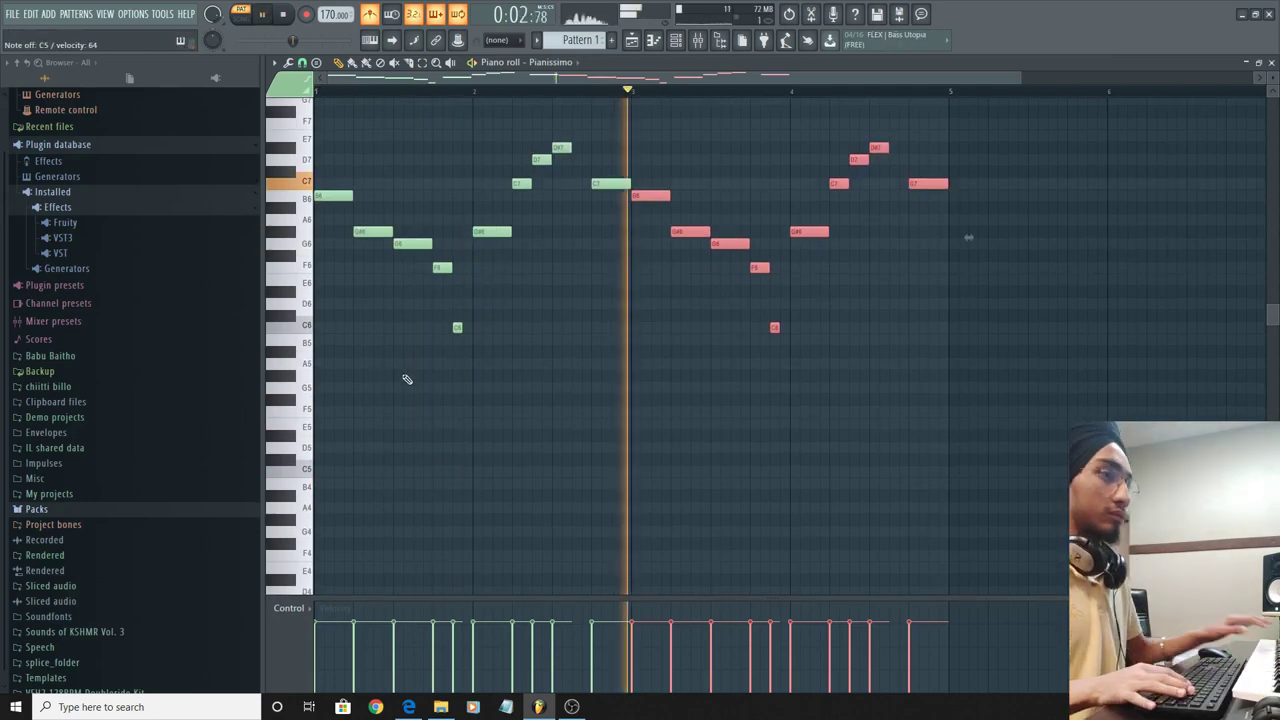
pyautogui.press('space')
# Draw a short B4 and D5 chord, copy it across bar 1, and place C5 and D#5 copies at the start of bar 2.
pyautogui.click(323, 484)
pyautogui.click(323, 448)
pyautogui.moveTo(323, 432)
pyautogui.mouseDown()
pyautogui.moveTo(323, 483)
pyautogui.moveTo(357, 483)
pyautogui.mouseUp()
pyautogui.press('space')
pyautogui.moveTo(372, 435); pyautogui.dragTo(317, 488)
pyautogui.moveTo(319, 483)
pyautogui.mouseDown()
pyautogui.moveTo(477, 483)
pyautogui.moveTo(479, 458)
pyautogui.moveTo(480, 476)
pyautogui.moveTo(431, 495)
pyautogui.mouseUp()
pyautogui.press('space')
pyautogui.moveTo(437, 484); pyautogui.dragTo(457, 484)
pyautogui.press('space')
pyautogui.press('space')
pyautogui.press('space')
pyautogui.press('space')
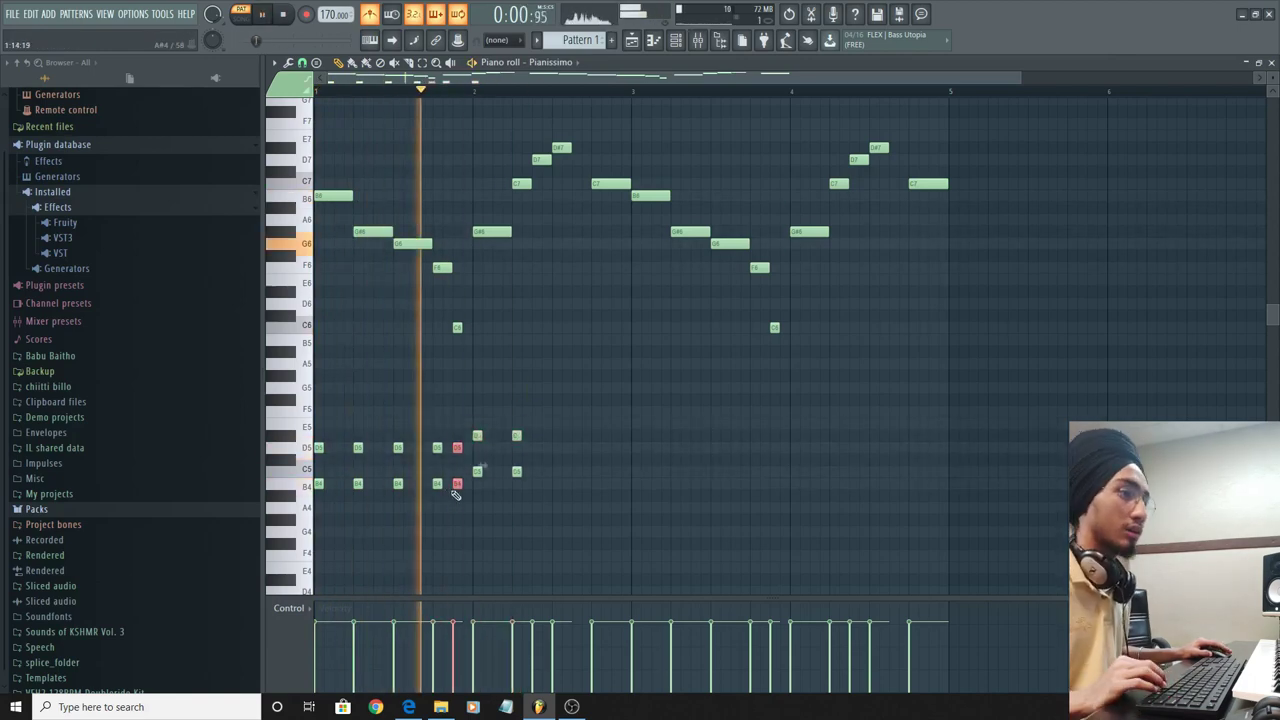
# Copy the C5 and D#5 chords through the rest of bar 2 and add short D5 and F5 notes at its end.
pyautogui.moveTo(531, 425); pyautogui.dragTo(474, 482)
pyautogui.moveTo(477, 471)
pyautogui.mouseDown()
pyautogui.moveTo(602, 467)
pyautogui.moveTo(557, 471)
pyautogui.mouseUp()
pyautogui.click(616, 412)
pyautogui.click(617, 448)
pyautogui.press('space')
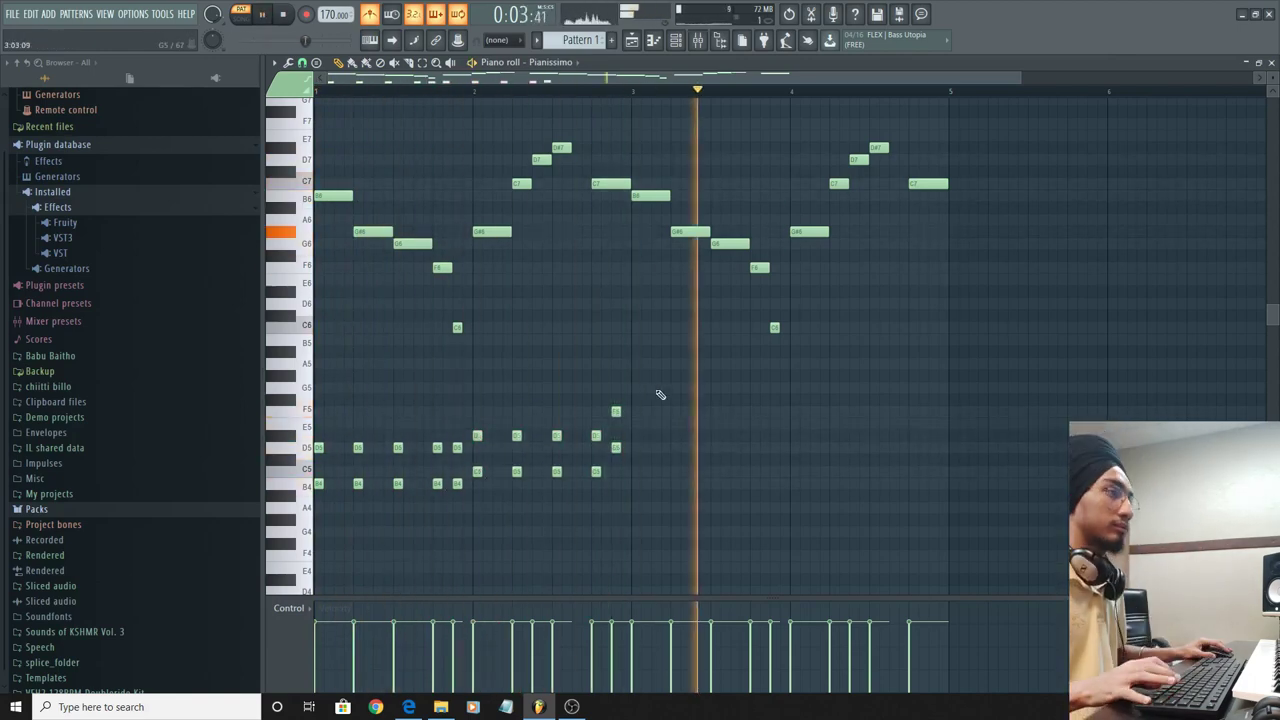
# Duplicate the two-bar chord pattern into bars 3 and 4.
pyautogui.moveTo(655, 391); pyautogui.dragTo(317, 489)
pyautogui.moveTo(617, 448); pyautogui.dragTo(935, 448)
# Try a six-step B3 bass note at the start of bar 1 under the chords.
pyautogui.scroll(-2, 996, 497)
pyautogui.press('space')
pyautogui.click(318, 554)
pyautogui.moveTo(323, 555); pyautogui.dragTo(375, 554)
pyautogui.press('space')
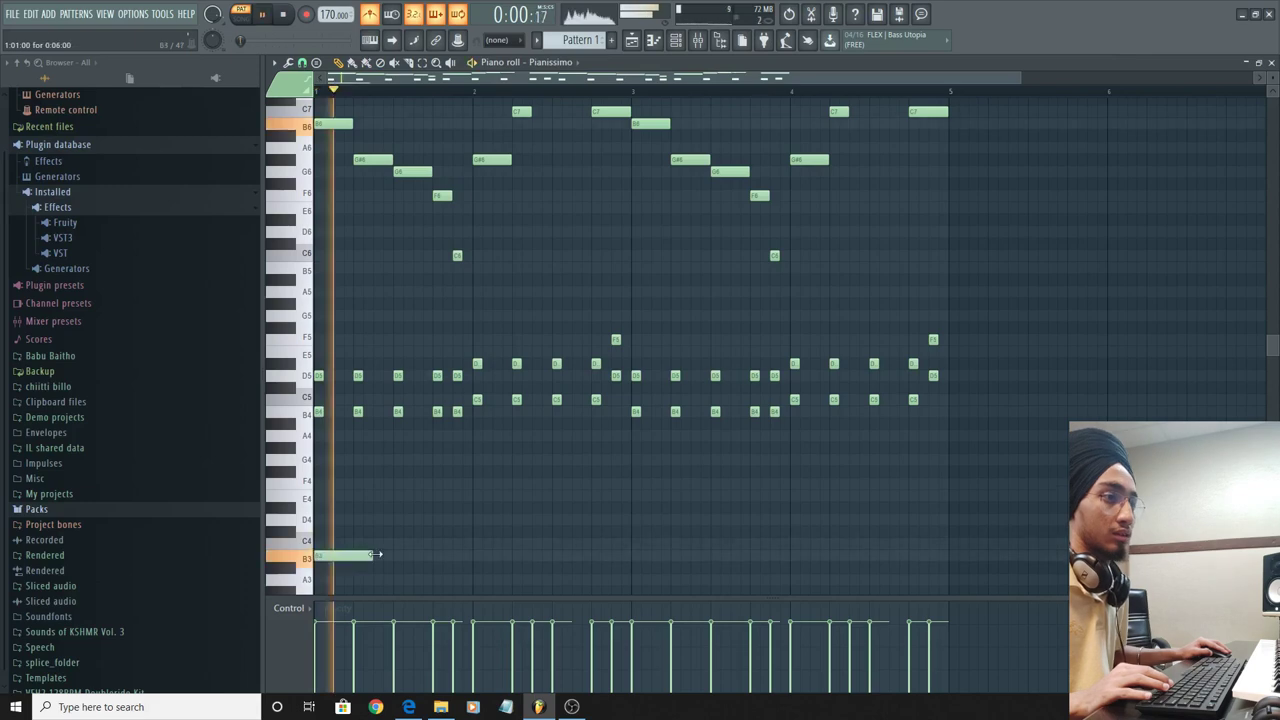
pyautogui.press('space')
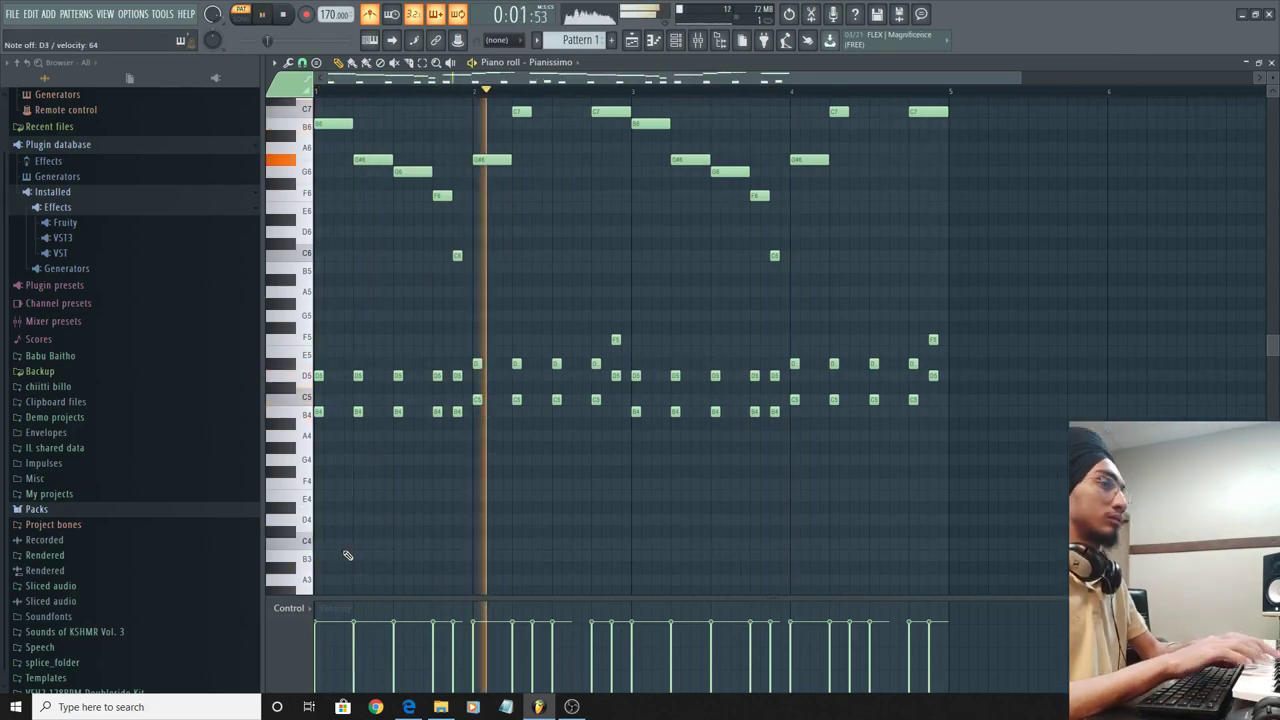
# Record a four-bar bass line using B2, D3, C3 and D#3, with the notes aligned to the grid.
pyautogui.press('space')
pyautogui.press('space')
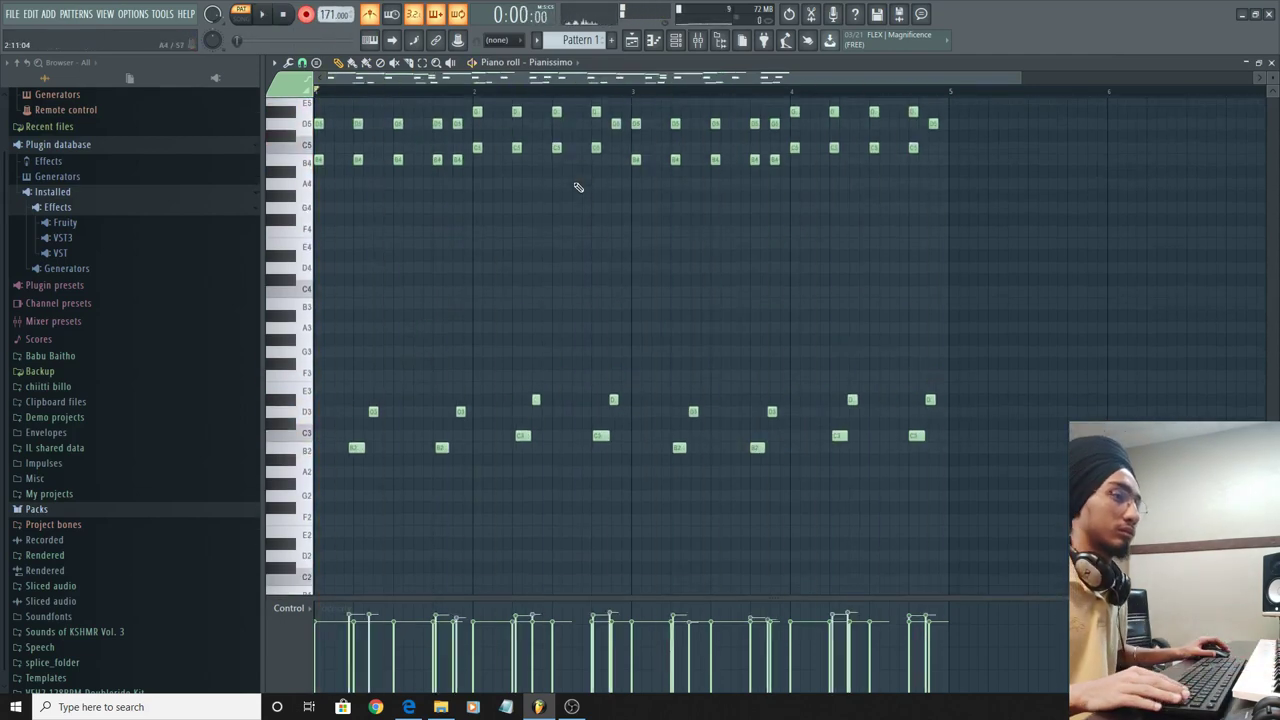
pyautogui.press('space')
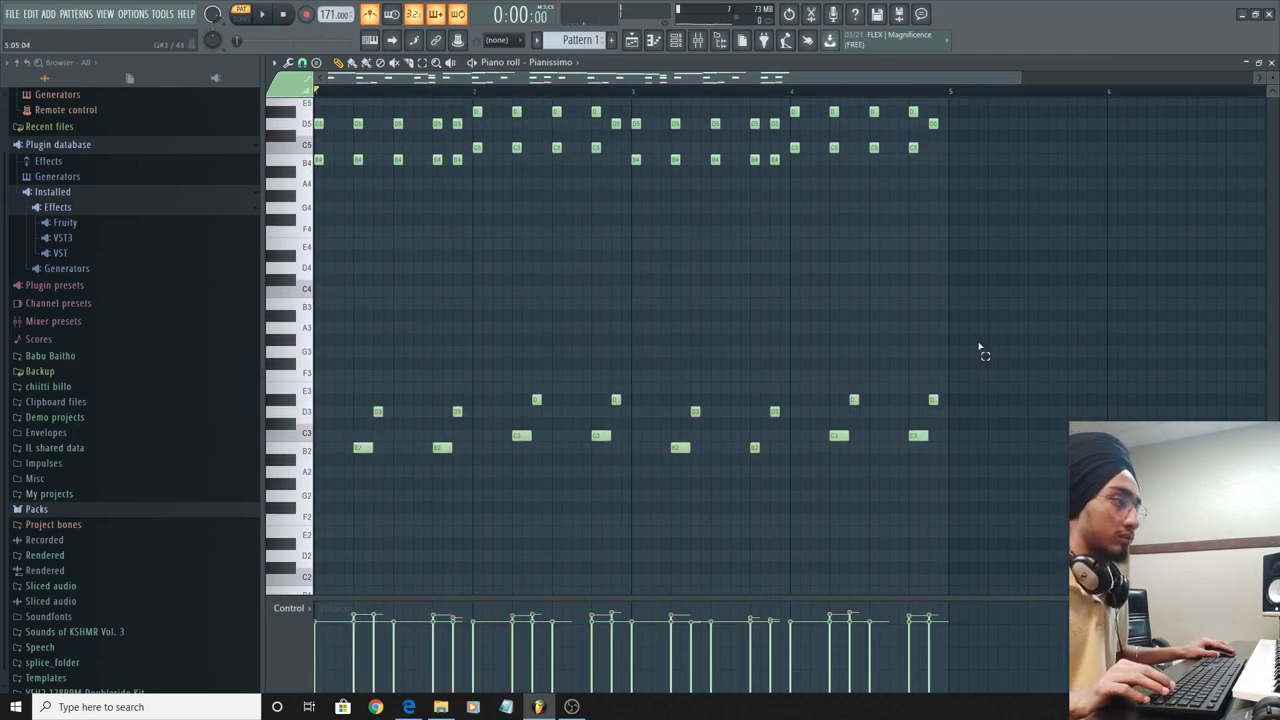
# Select all the bass line notes and lower their velocities, then clear the selection.
pyautogui.moveTo(988, 334); pyautogui.dragTo(314, 514)
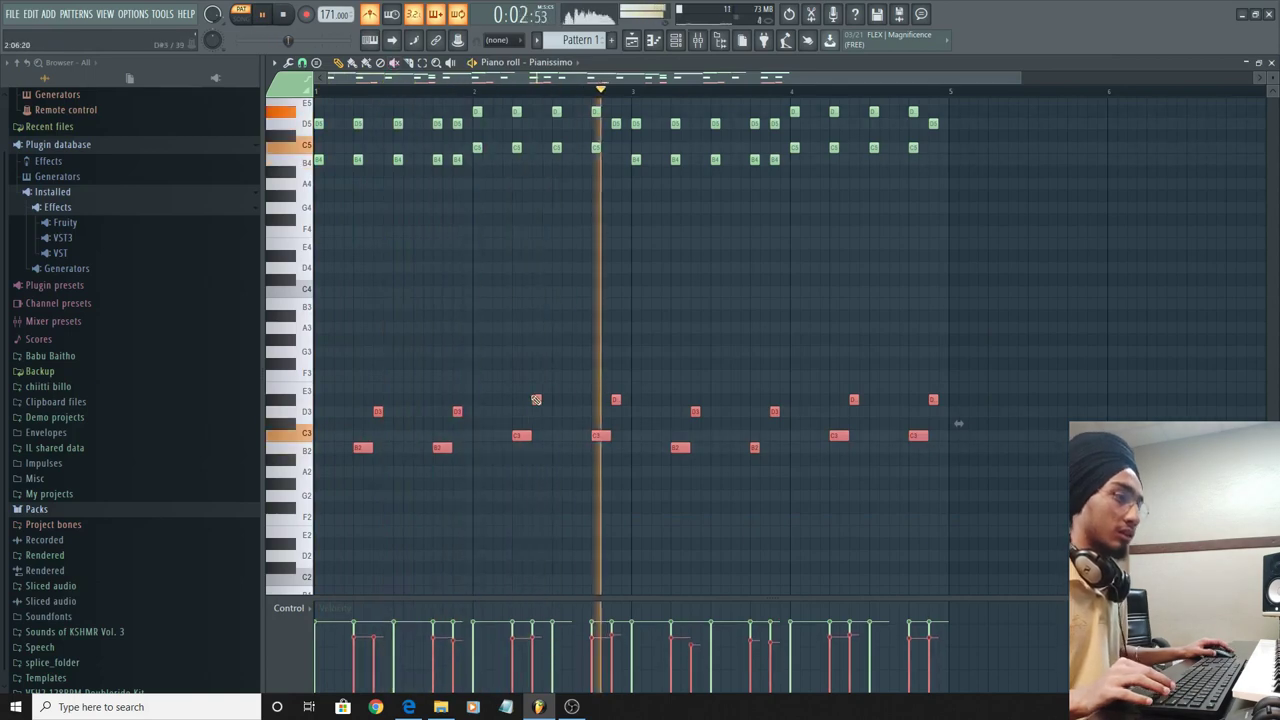
pyautogui.click(420, 329)
pyautogui.rightClick(419, 330)
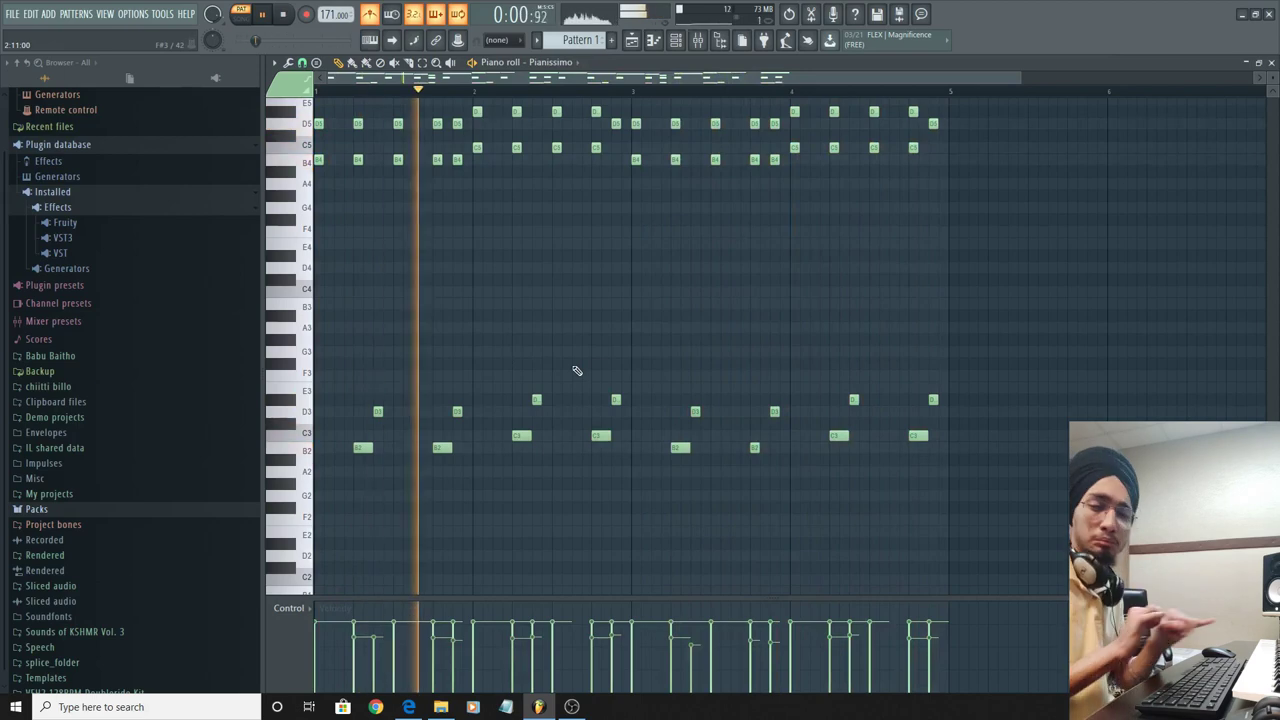
# Add an Omnisphere channel from the channel rack's plugin list.
pyautogui.click(680, 41)
pyautogui.press('space')
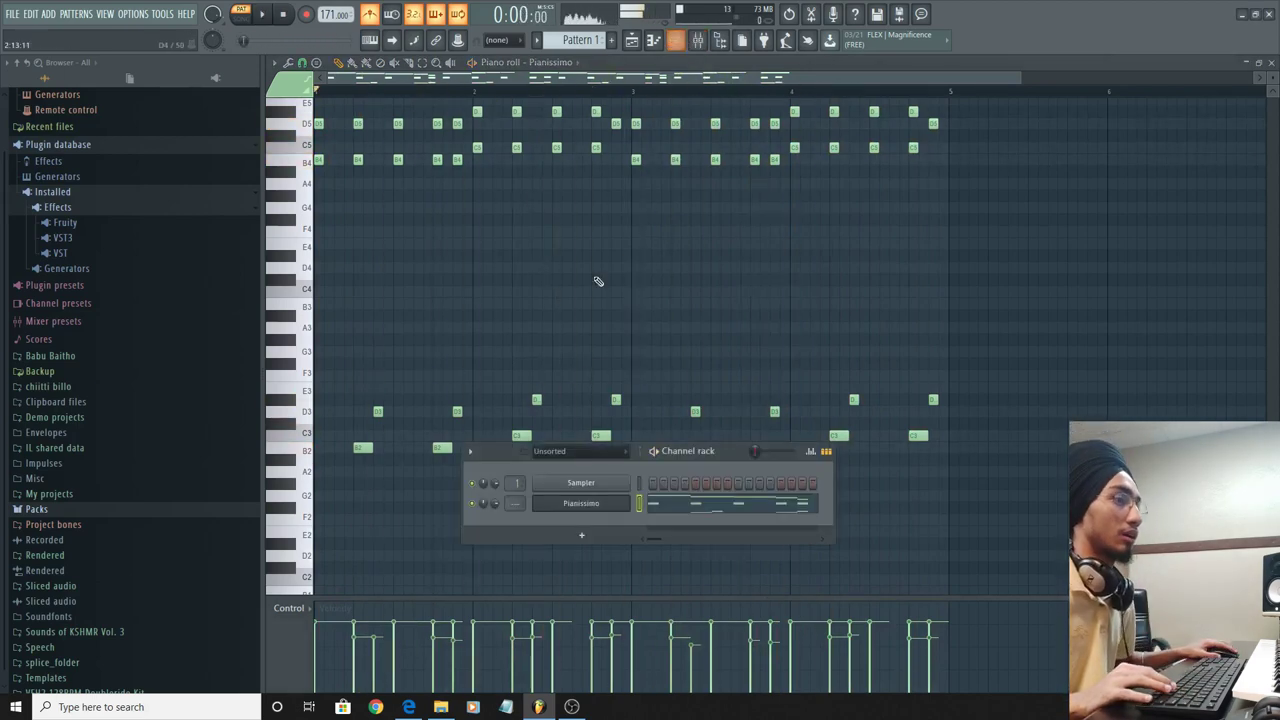
pyautogui.scroll(3, 540, 278)
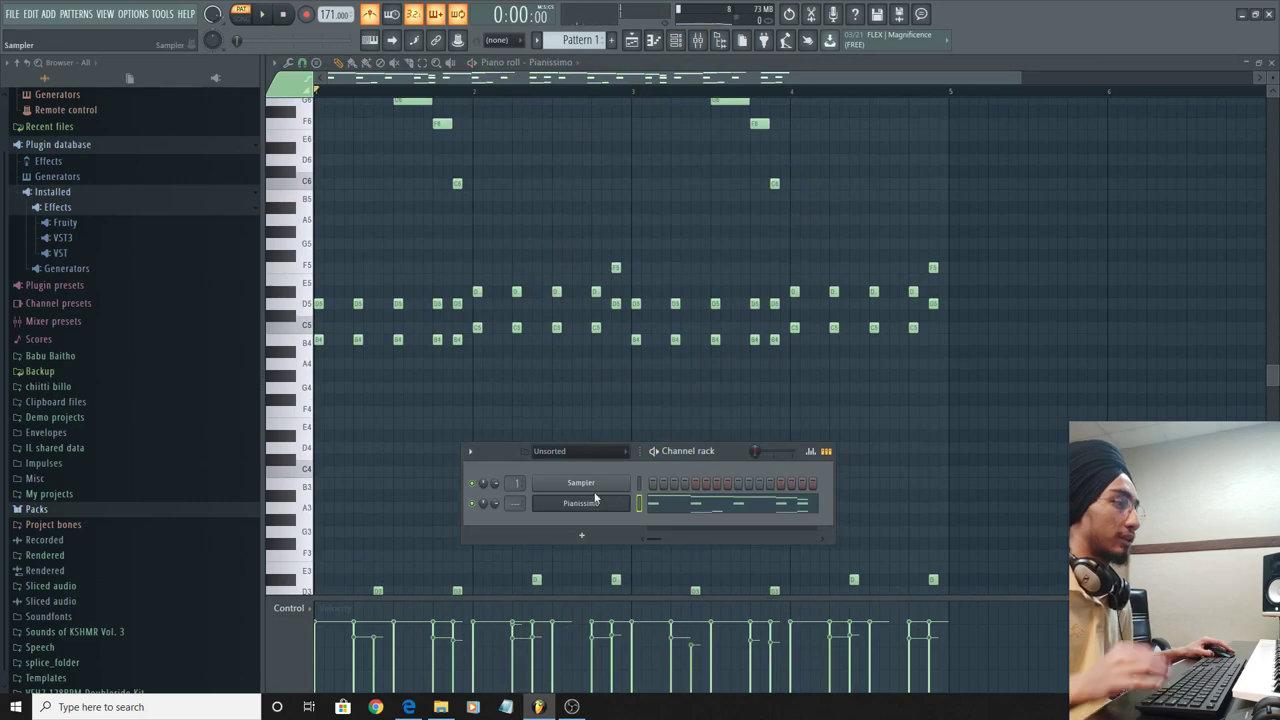
pyautogui.click(584, 538)
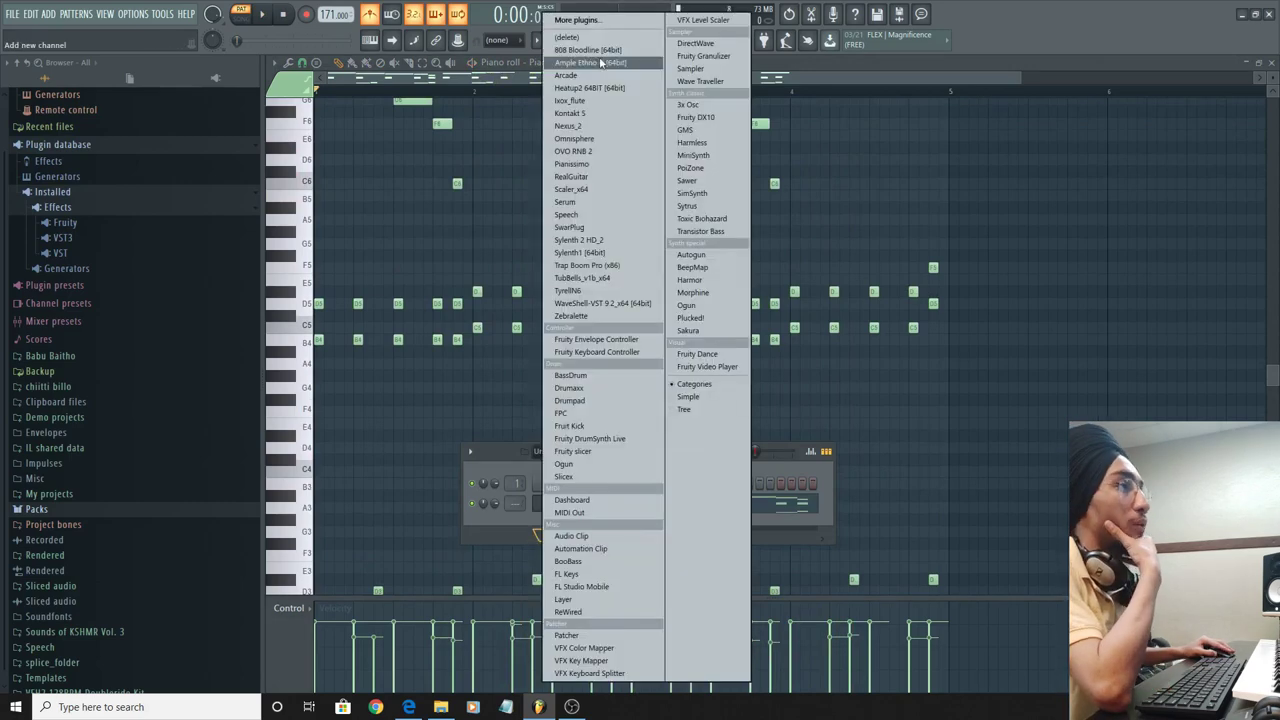
pyautogui.click(590, 138)
pyautogui.press('space')
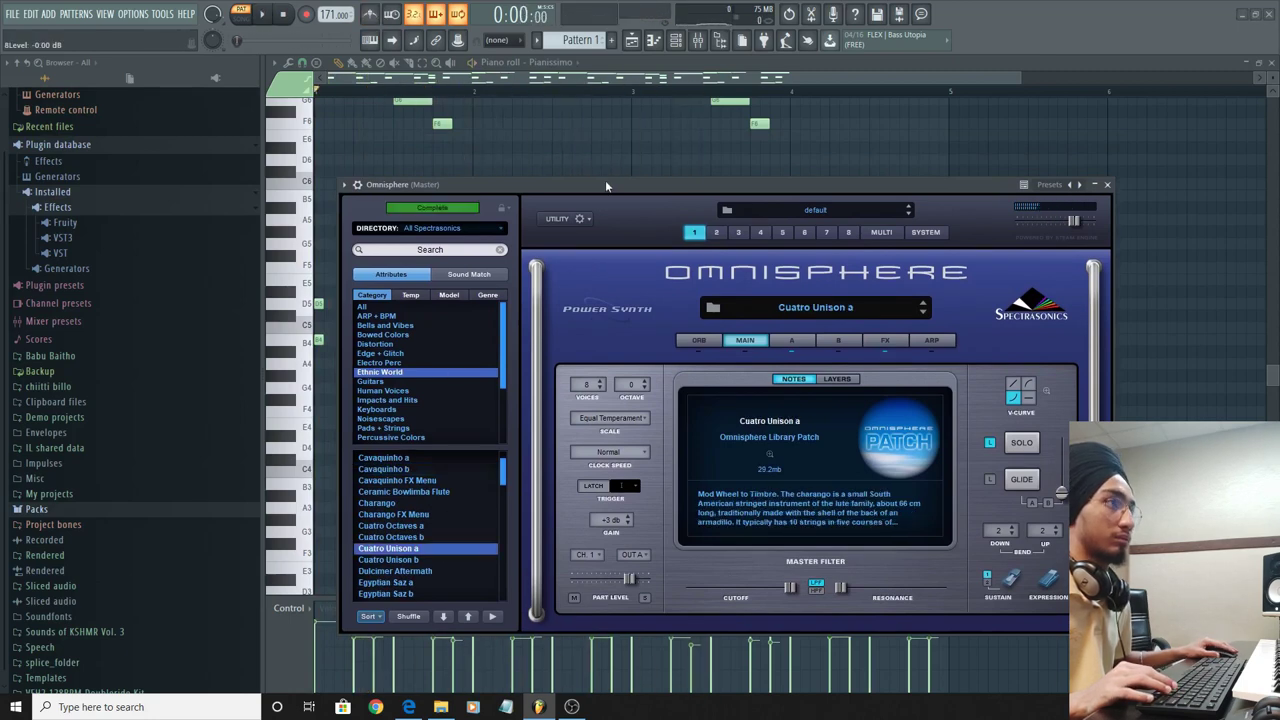
# Try the Jazz Guitar Fingers a patch from the Guitars category in Omnisphere.
pyautogui.moveTo(606, 184); pyautogui.dragTo(579, 183)
pyautogui.press('space')
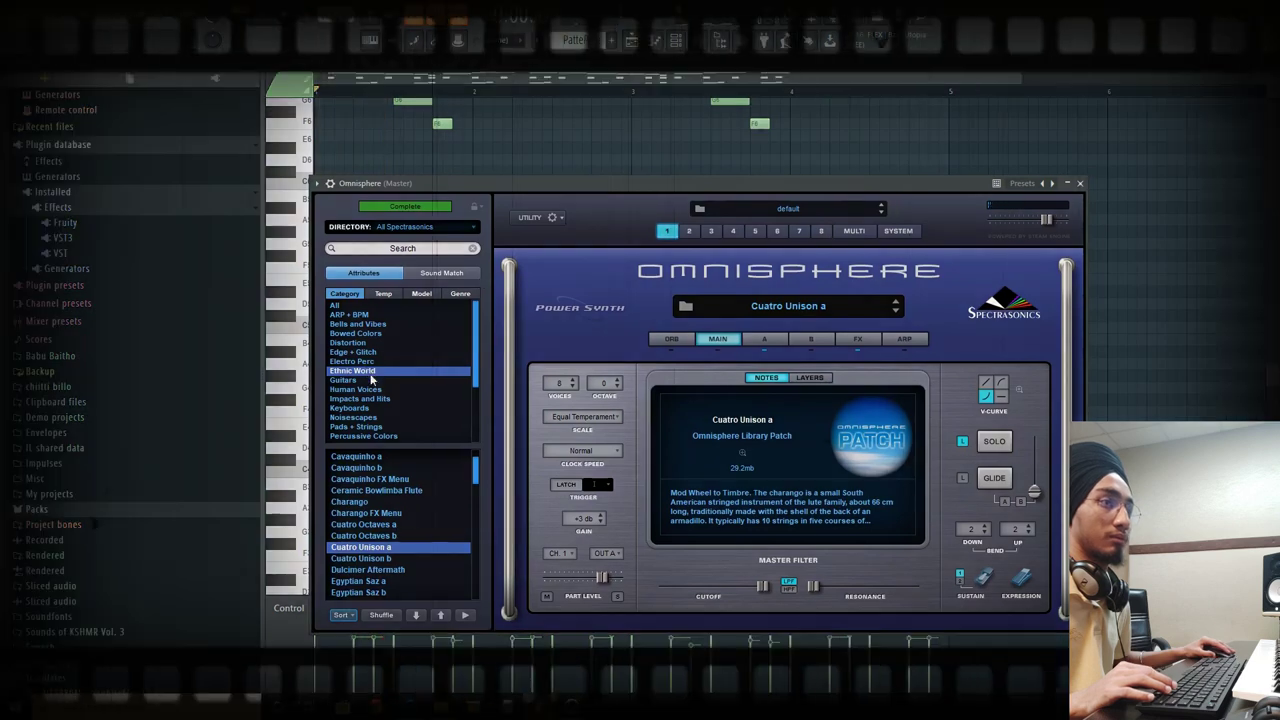
pyautogui.click(350, 380)
pyautogui.scroll(-5, 420, 500)
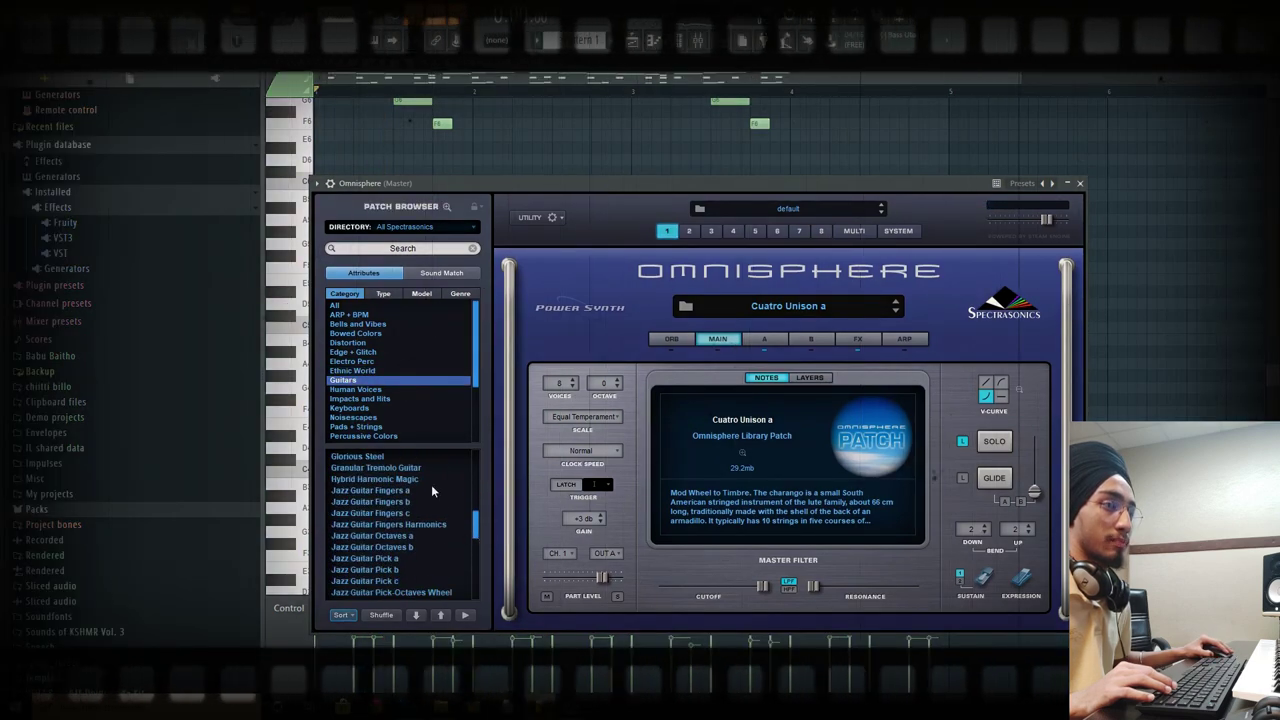
pyautogui.click(431, 490)
pyautogui.moveTo(660, 183); pyautogui.dragTo(740, 188)
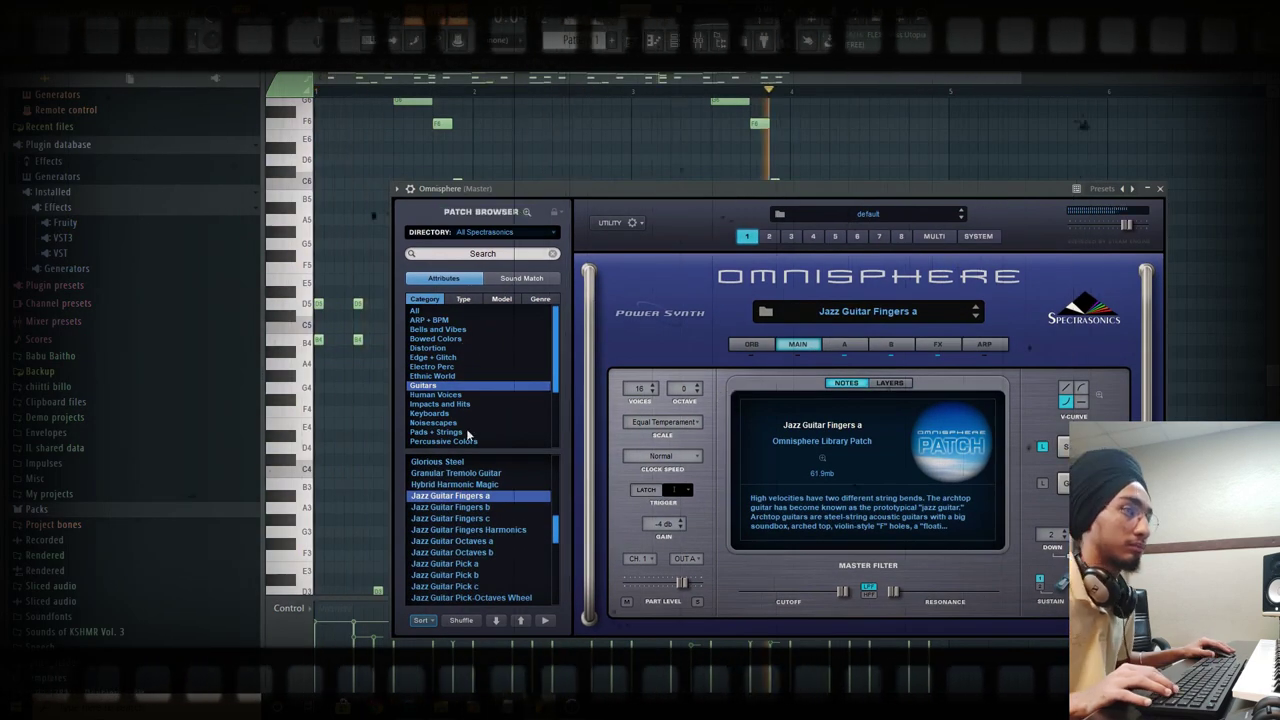
# Audition patches in Omnisphere's Keyboards category, load Intimate Glass Celeste, and close the instrument window.
pyautogui.click(452, 565)
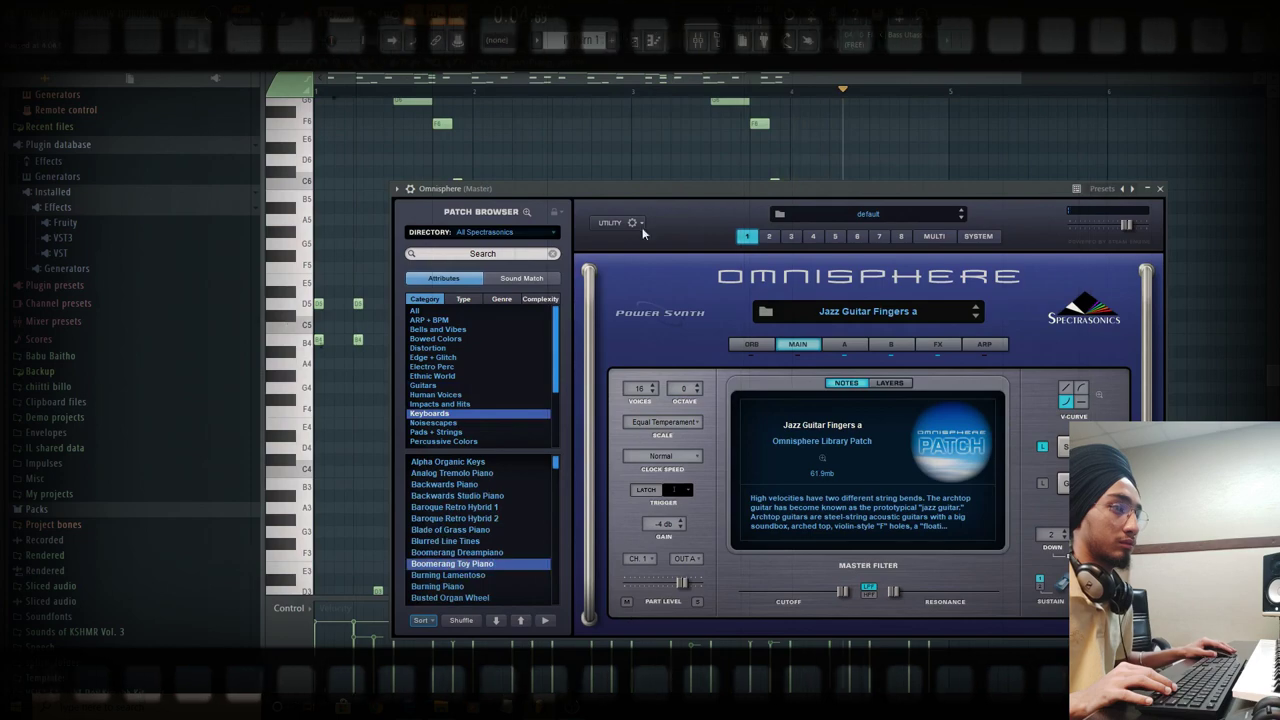
pyautogui.moveTo(671, 193); pyautogui.dragTo(699, 186)
pyautogui.moveTo(584, 465); pyautogui.dragTo(587, 502)
pyautogui.click(505, 466)
pyautogui.press('space')
pyautogui.moveTo(655, 182); pyautogui.dragTo(623, 153)
pyautogui.press('space')
pyautogui.click(522, 446)
pyautogui.press('space')
pyautogui.click(485, 488)
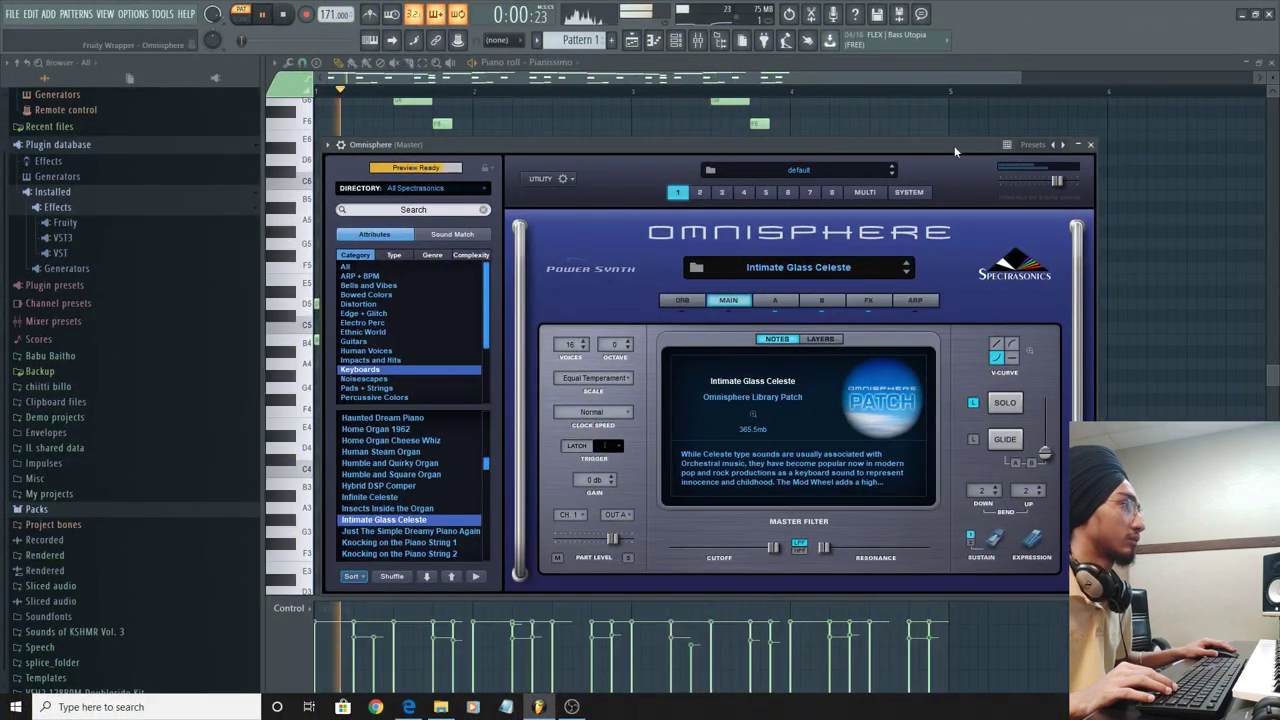
pyautogui.click(915, 77)
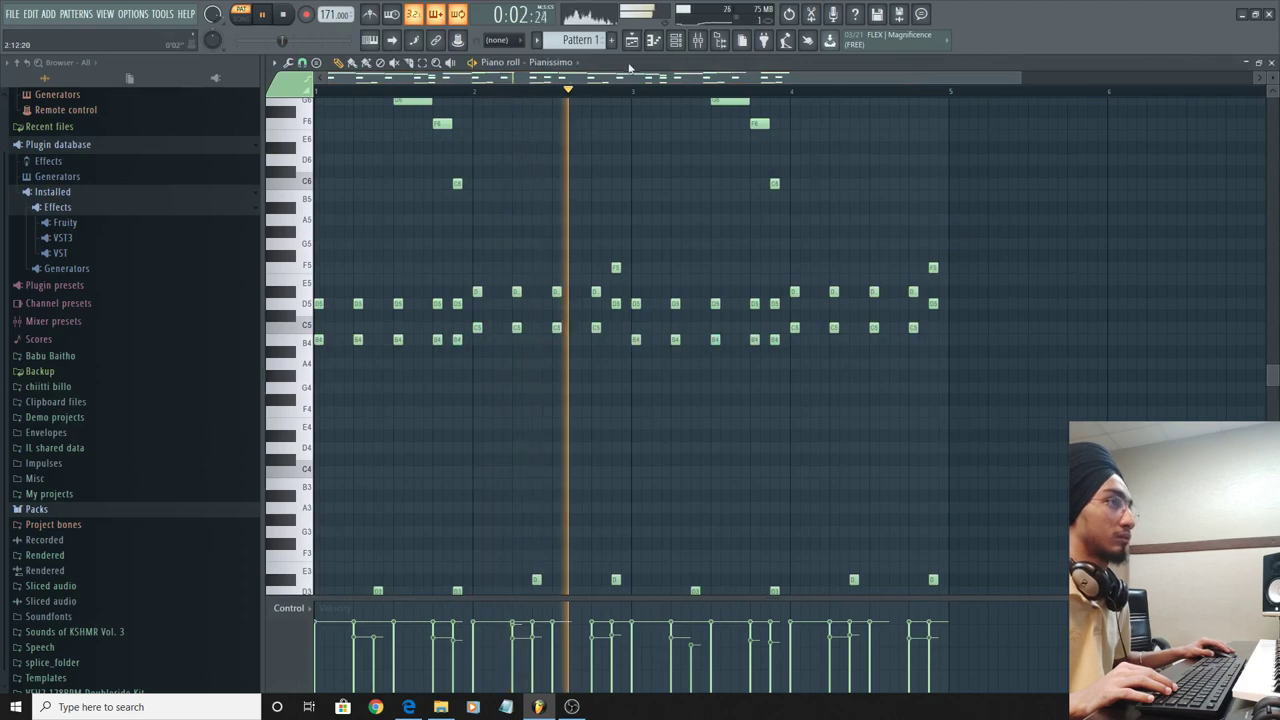
# Load FabFilter Pro-Q 3 as an effect on the Omnisphere mixer track.
pyautogui.click(680, 41)
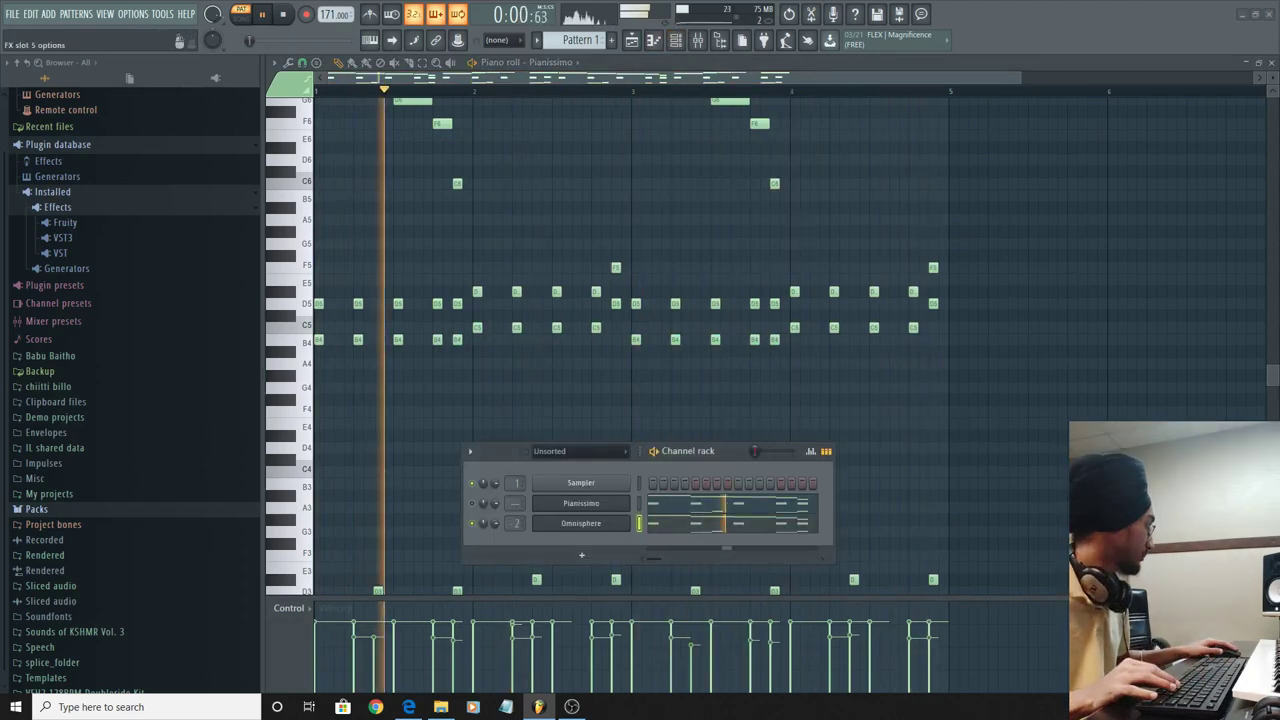
pyautogui.click(949, 437)
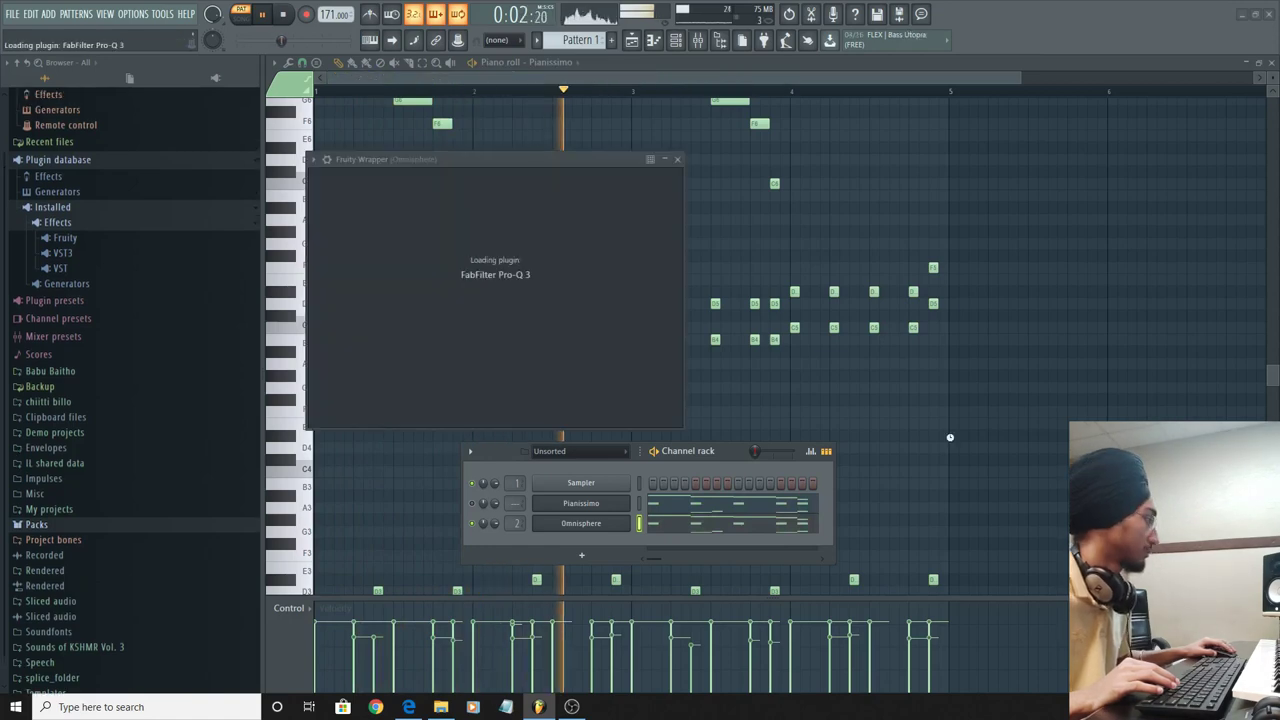
# Add a 12 dB/oct low cut band, raise its cutoff to between 200 and 500 Hz, and play the pattern.
pyautogui.moveTo(405, 314); pyautogui.dragTo(517, 305)
pyautogui.rightClick(400, 346)
pyautogui.moveTo(445, 404)
pyautogui.click(545, 433)
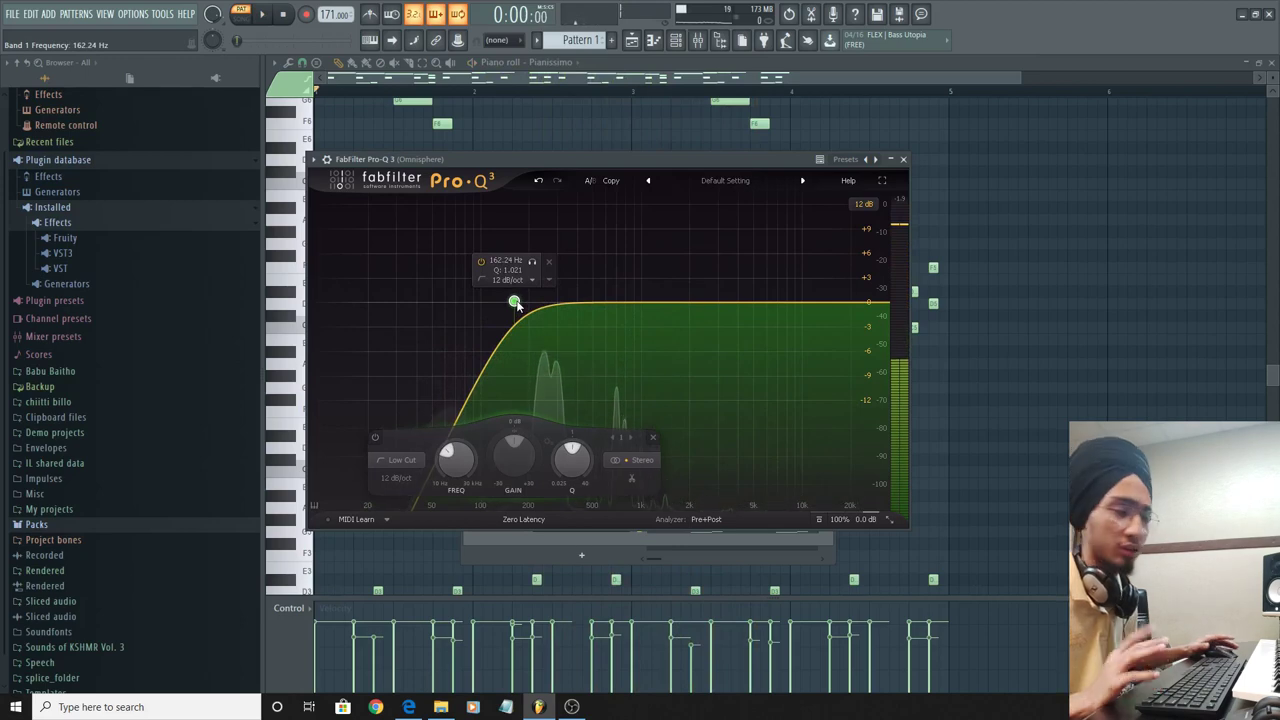
pyautogui.moveTo(516, 305); pyautogui.dragTo(565, 319)
pyautogui.press('space')
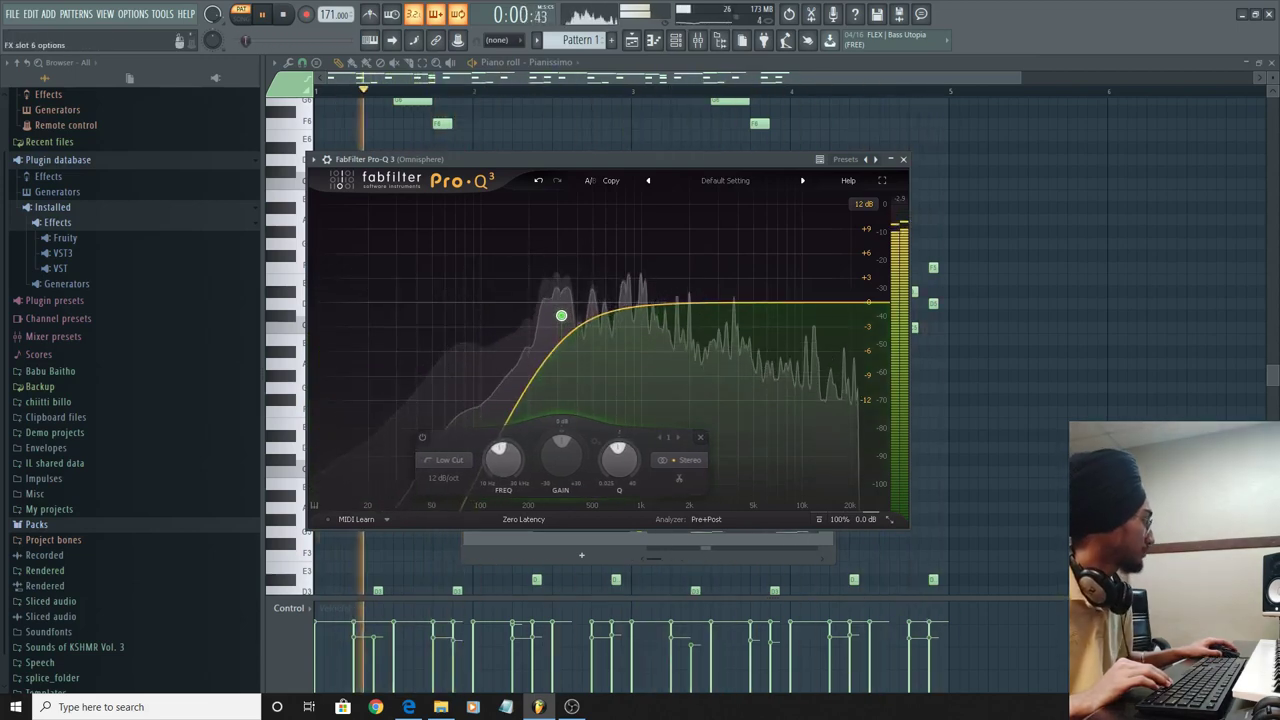
# Load Fruity Reeverb 2 as the next effect on the Omnisphere mixer track.
pyautogui.press('F9')
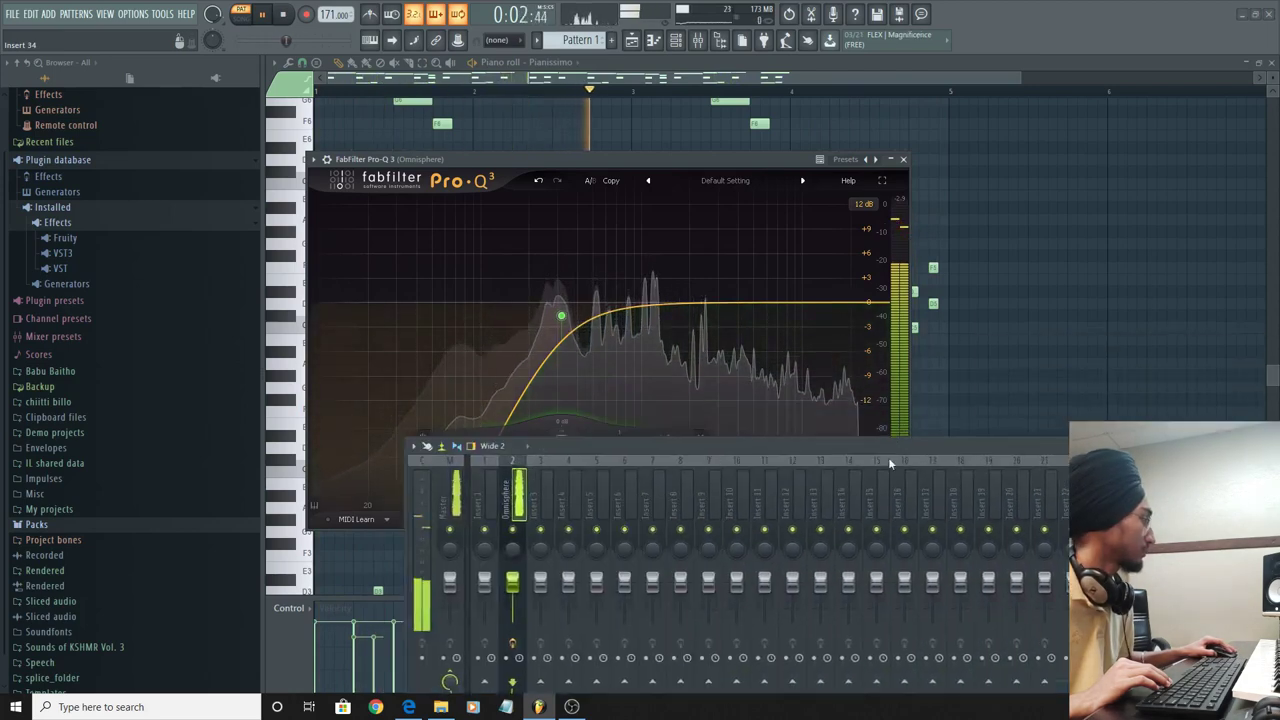
pyautogui.moveTo(888, 457); pyautogui.dragTo(497, 504)
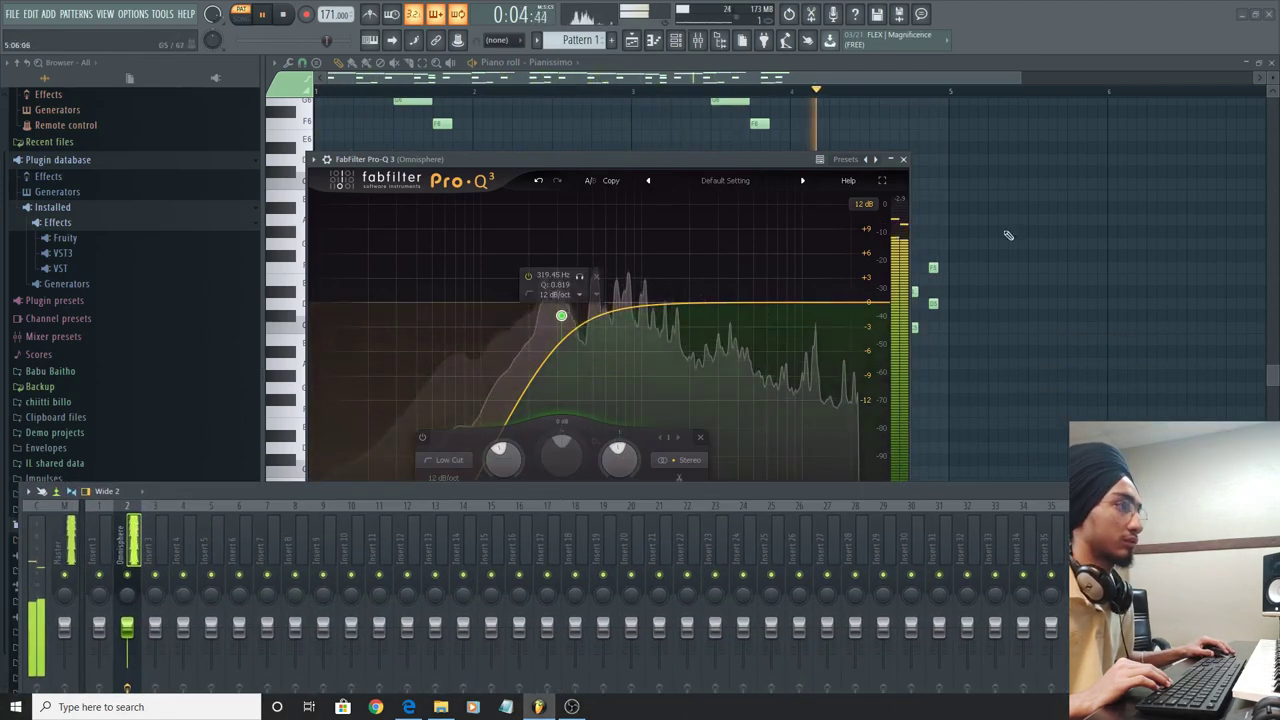
pyautogui.click(1150, 552)
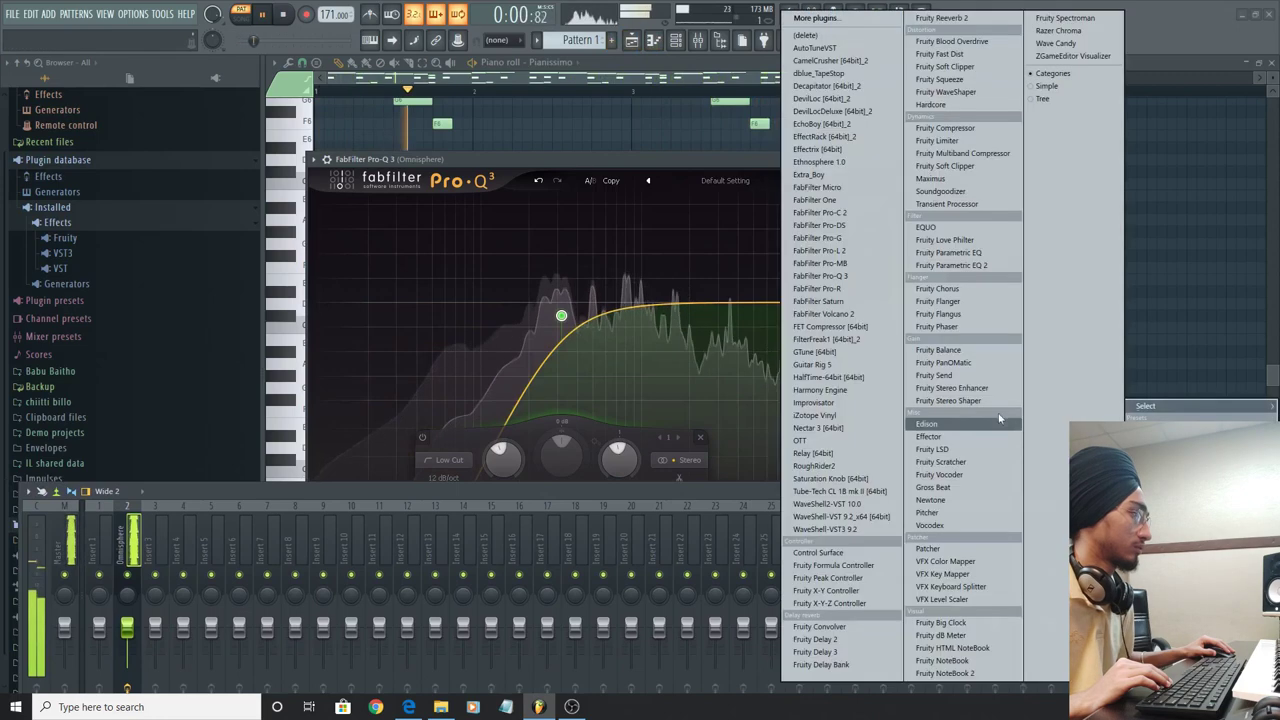
pyautogui.click(942, 18)
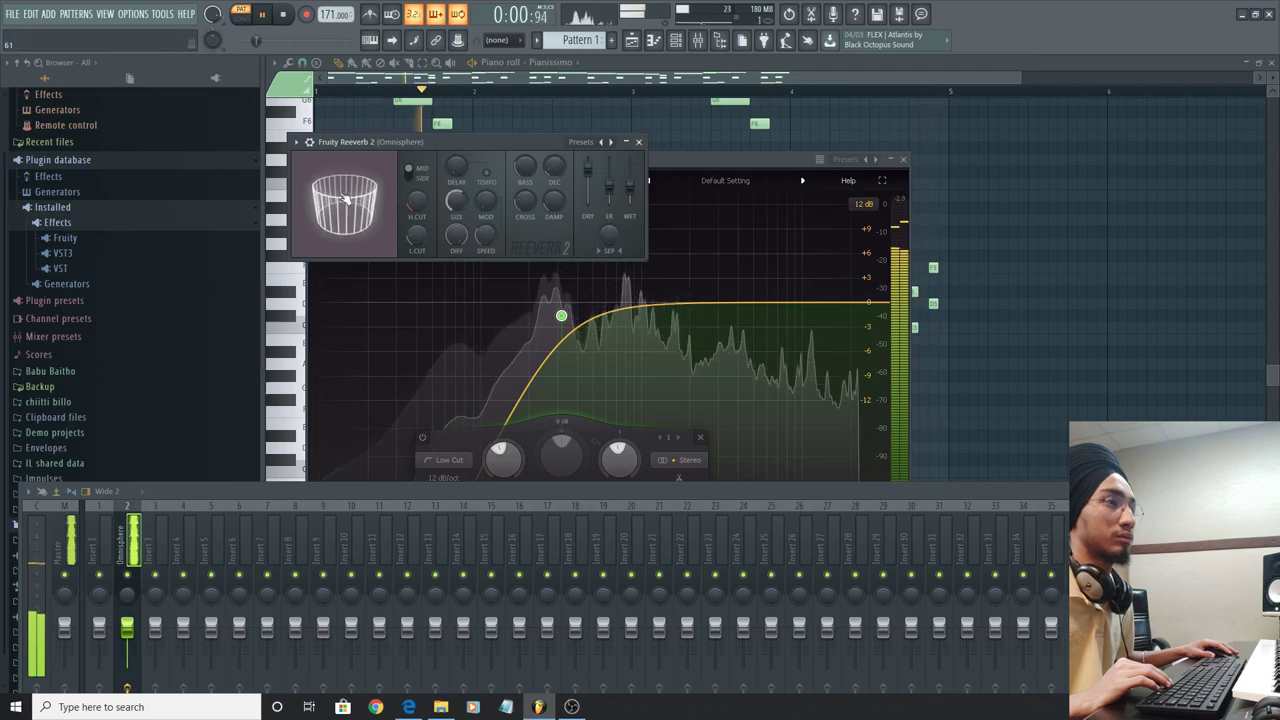
# Place a second Pattern 1 clip on Track 1 in the playlist, starting at bar 5, and stop playback.
pyautogui.click(632, 40)
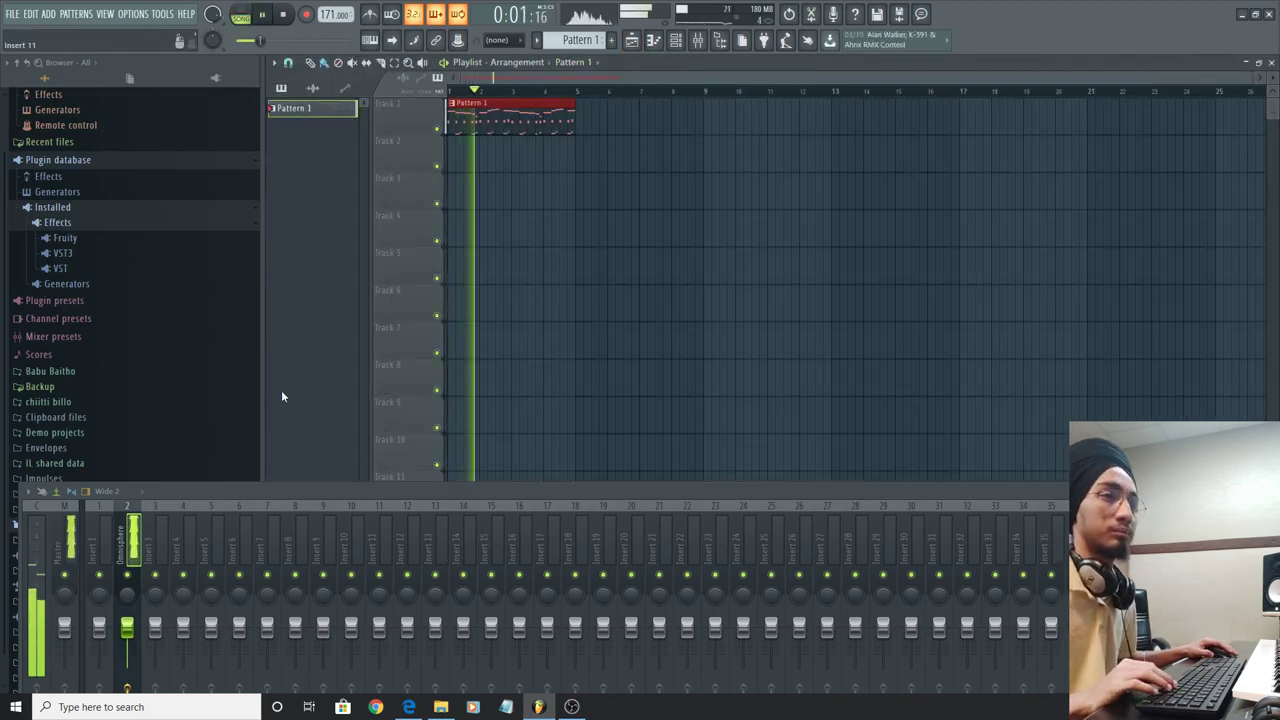
pyautogui.click(580, 122)
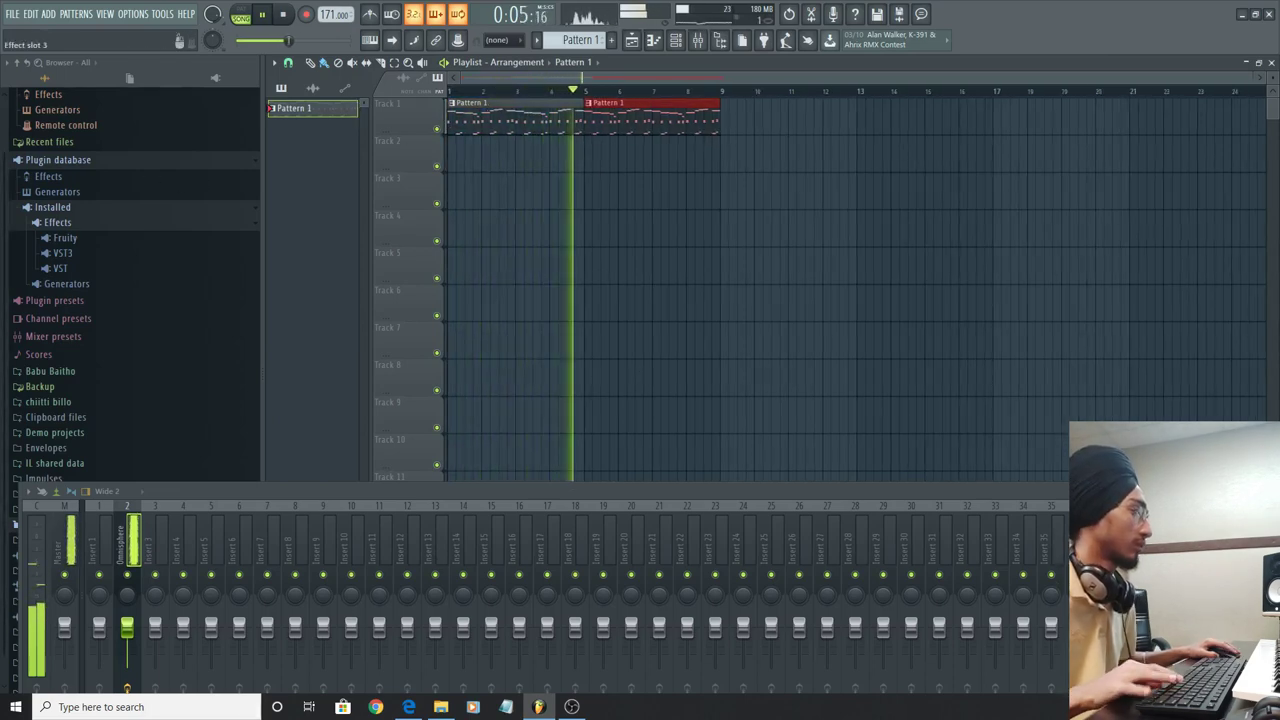
pyautogui.press('space')
# Load iZotope Vinyl on the Omnisphere track, raise its Scratch to about -40.6 dB and slightly raise Dust during playback.
pyautogui.click(1124, 540)
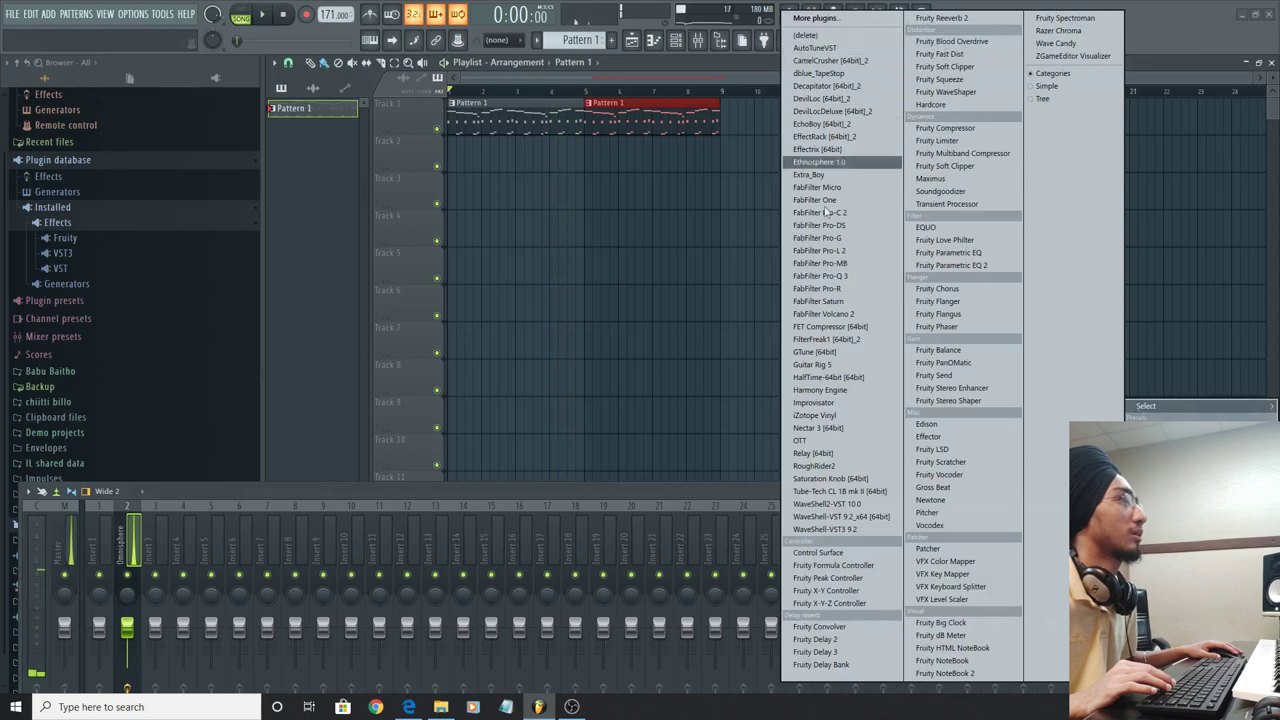
pyautogui.click(816, 415)
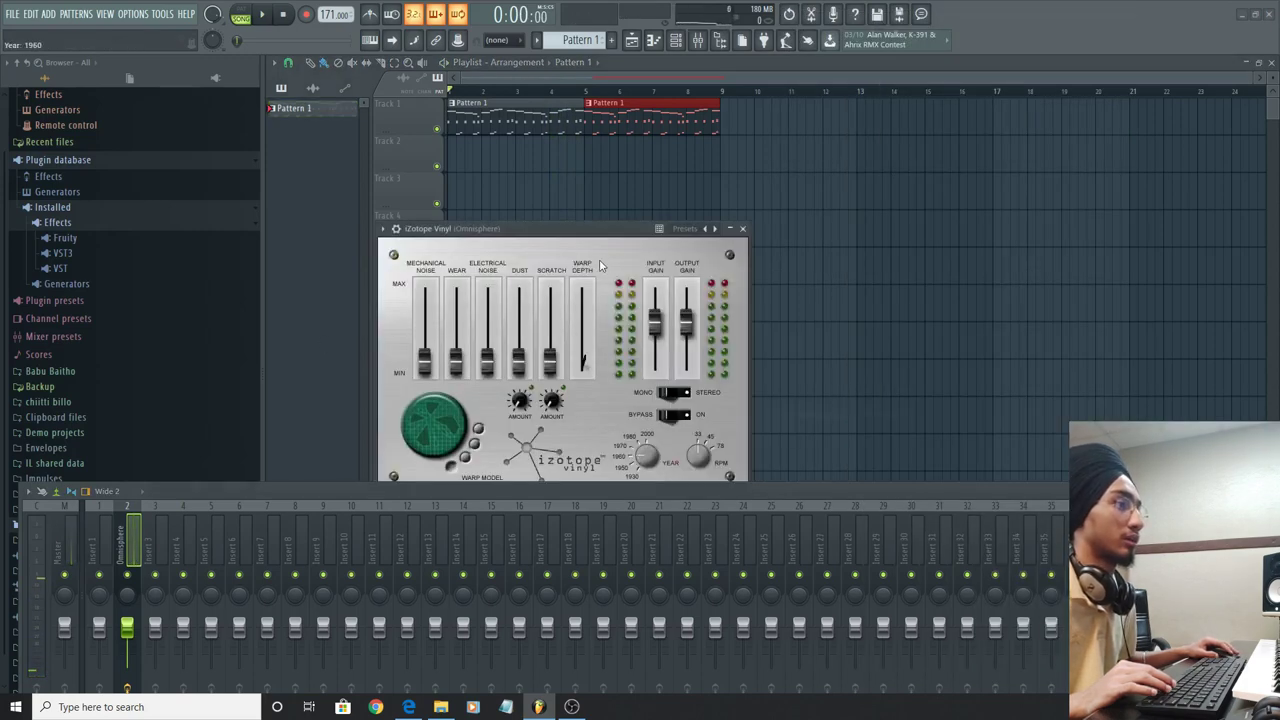
pyautogui.moveTo(602, 228); pyautogui.dragTo(869, 181)
pyautogui.press('space')
pyautogui.moveTo(816, 313); pyautogui.dragTo(816, 307)
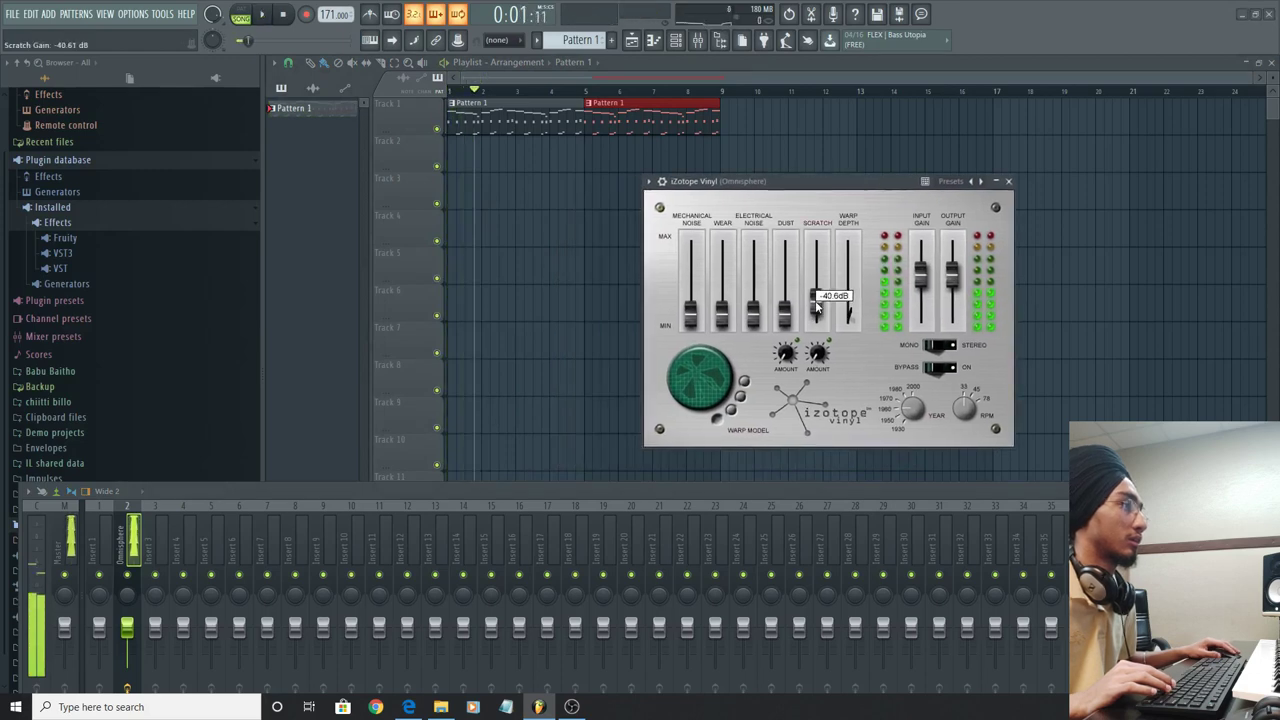
pyautogui.moveTo(800, 181); pyautogui.dragTo(783, 172)
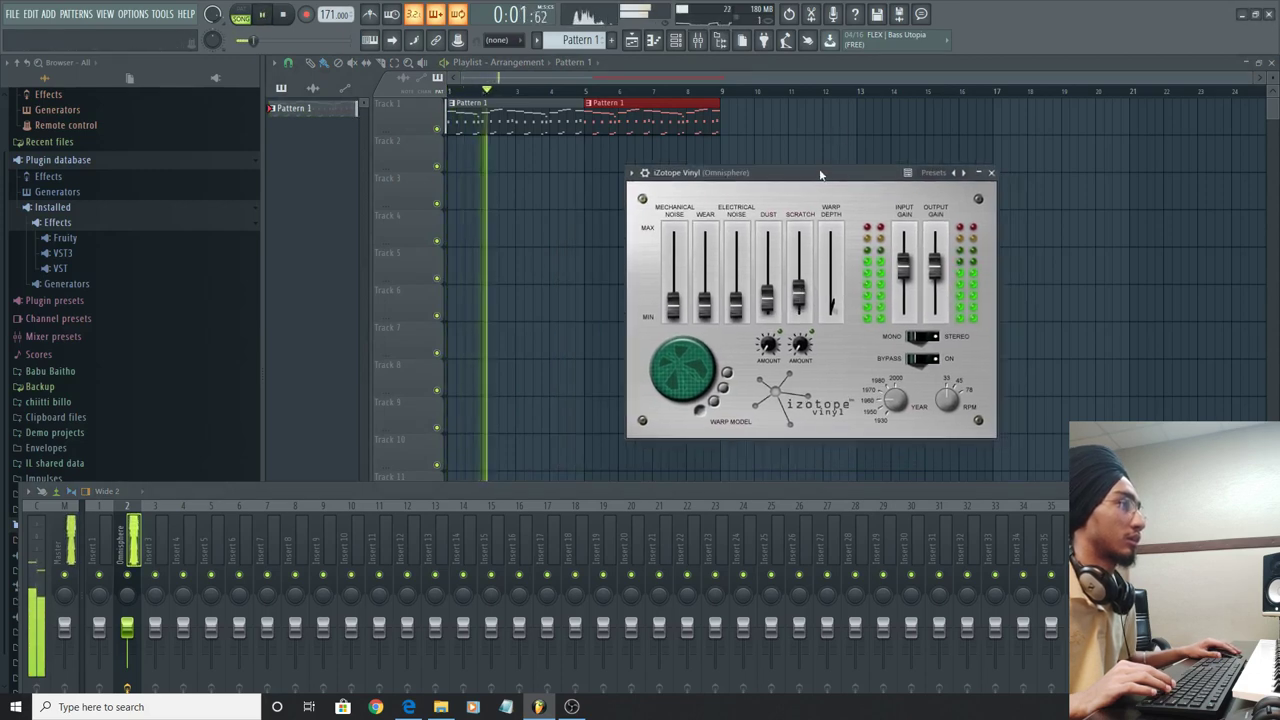
# Delete the stray Pattern 1 clip on Track 2, raise Vinyl's Wear to about 7 %, and close the effect windows.
pyautogui.press('space')
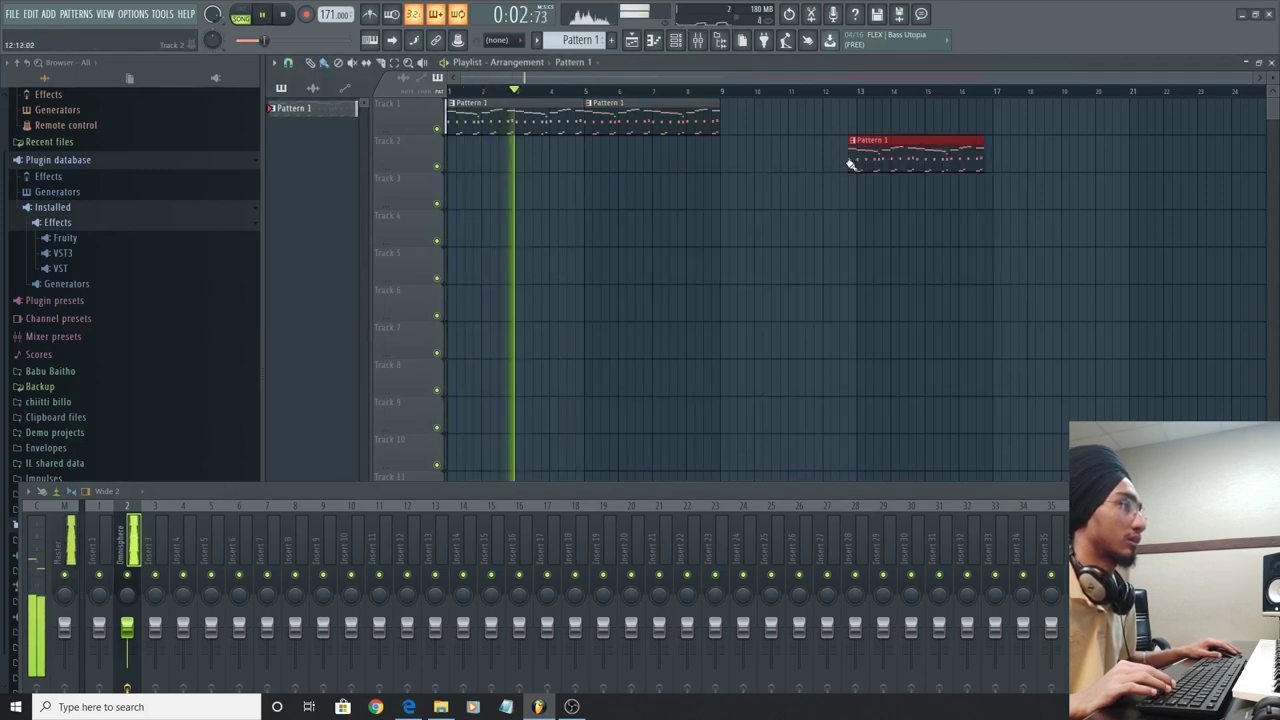
pyautogui.rightClick(864, 163)
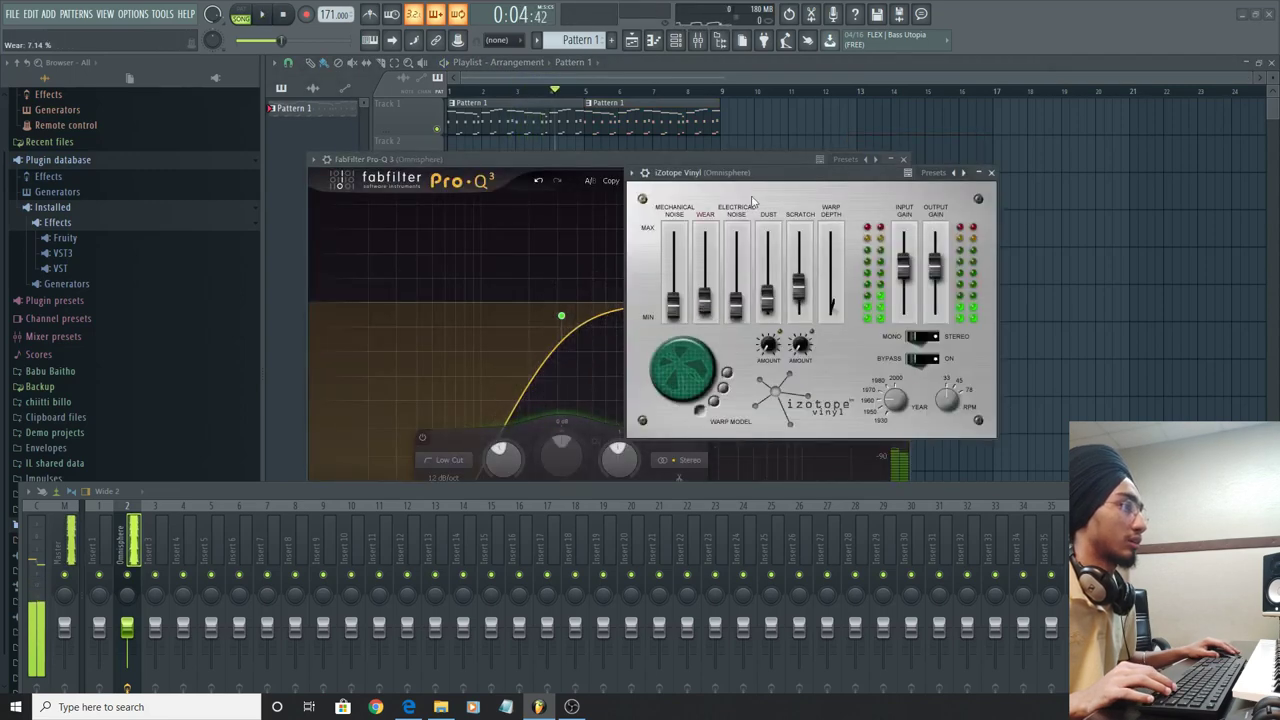
pyautogui.press('space')
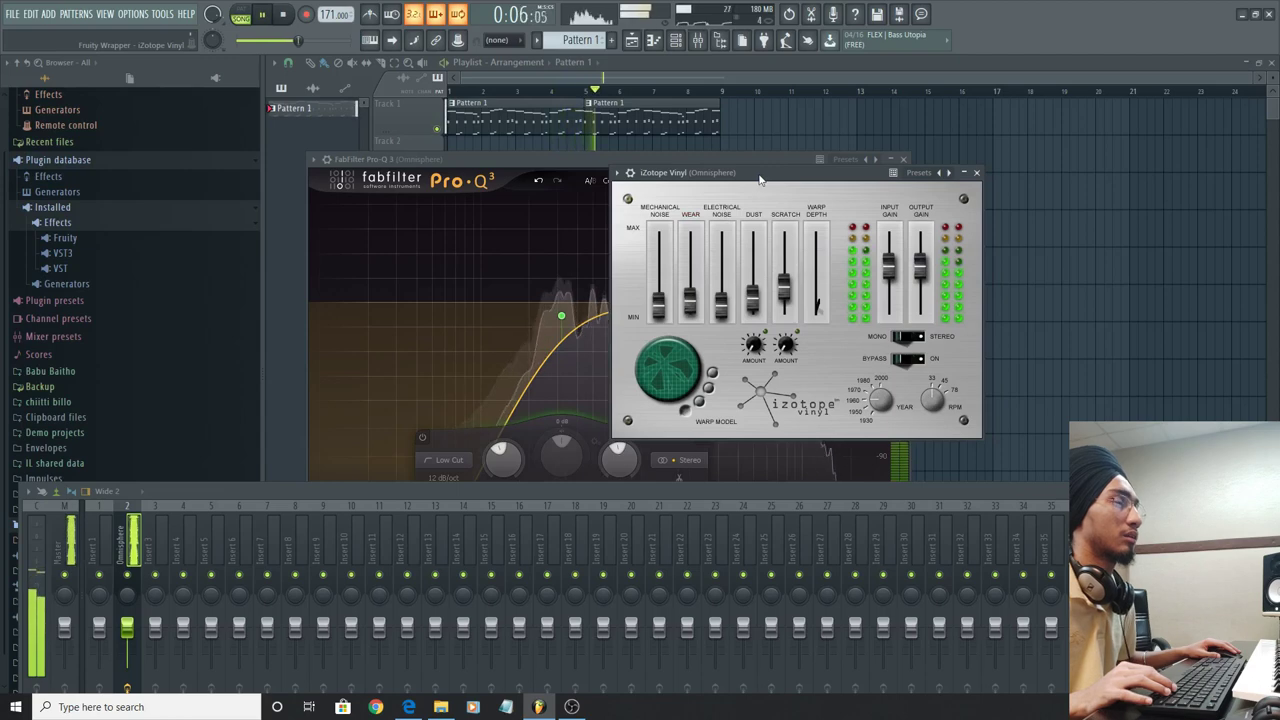
pyautogui.click(859, 73)
# Create Pattern 2 and add a second Omnisphere channel with the Choir Full Ohs 3 patch from Human Voices.
pyautogui.click(676, 39)
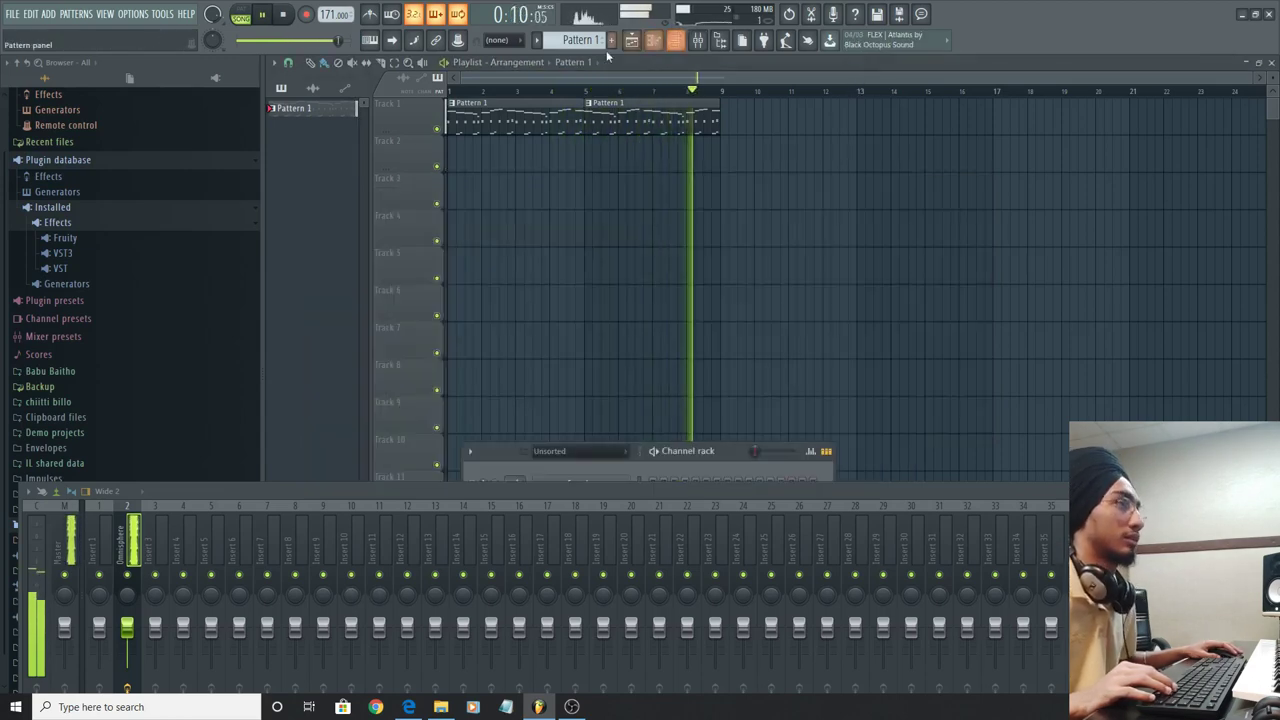
pyautogui.moveTo(680, 458); pyautogui.dragTo(685, 349)
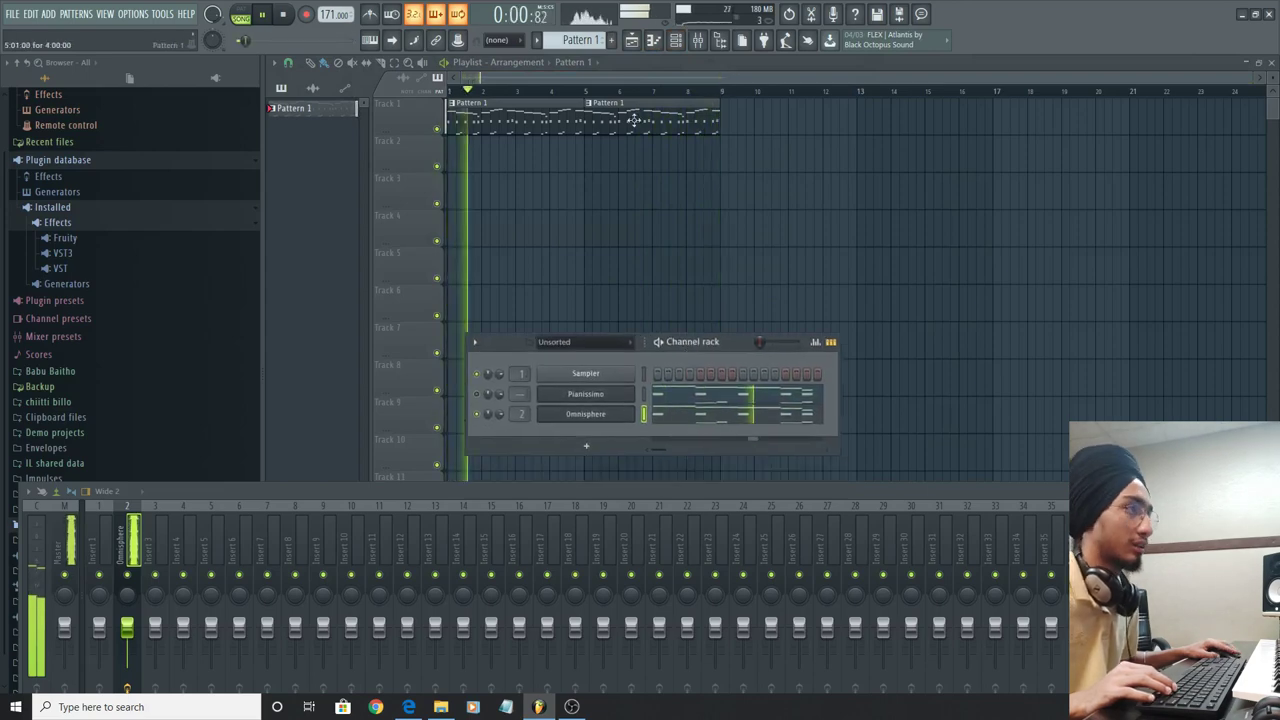
pyautogui.scroll(1, 587, 43)
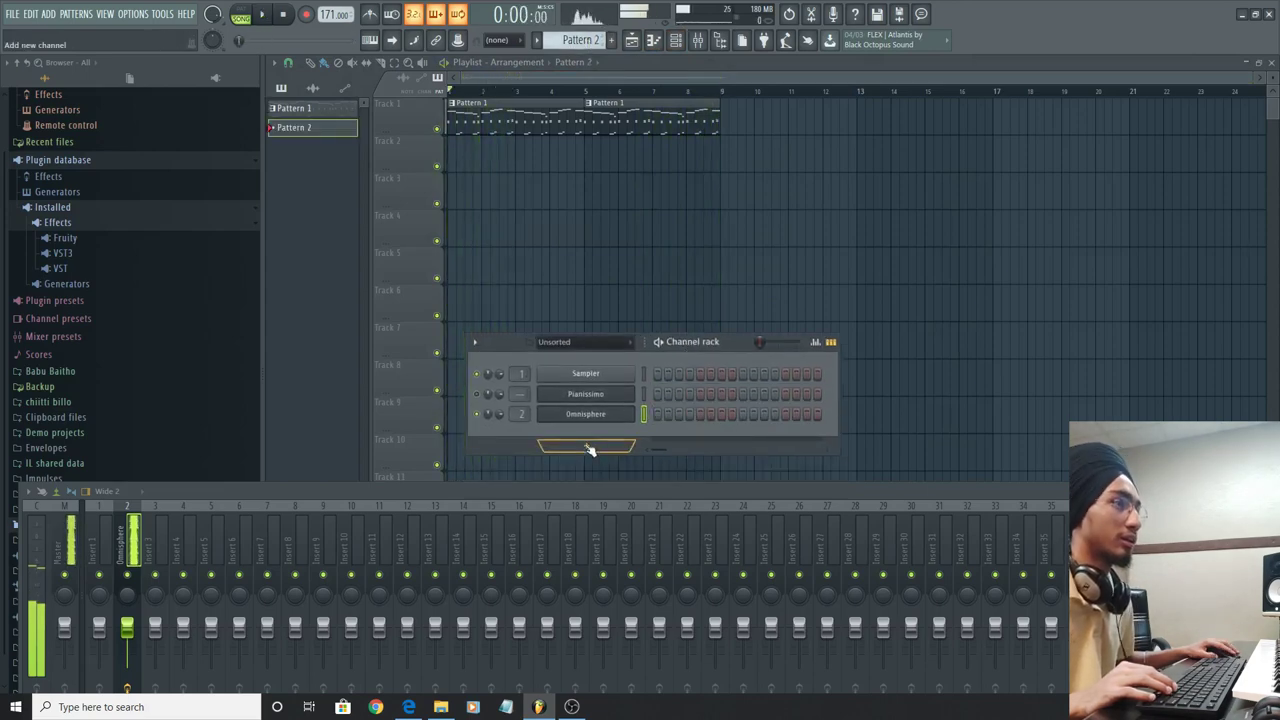
pyautogui.click(589, 447)
pyautogui.click(590, 139)
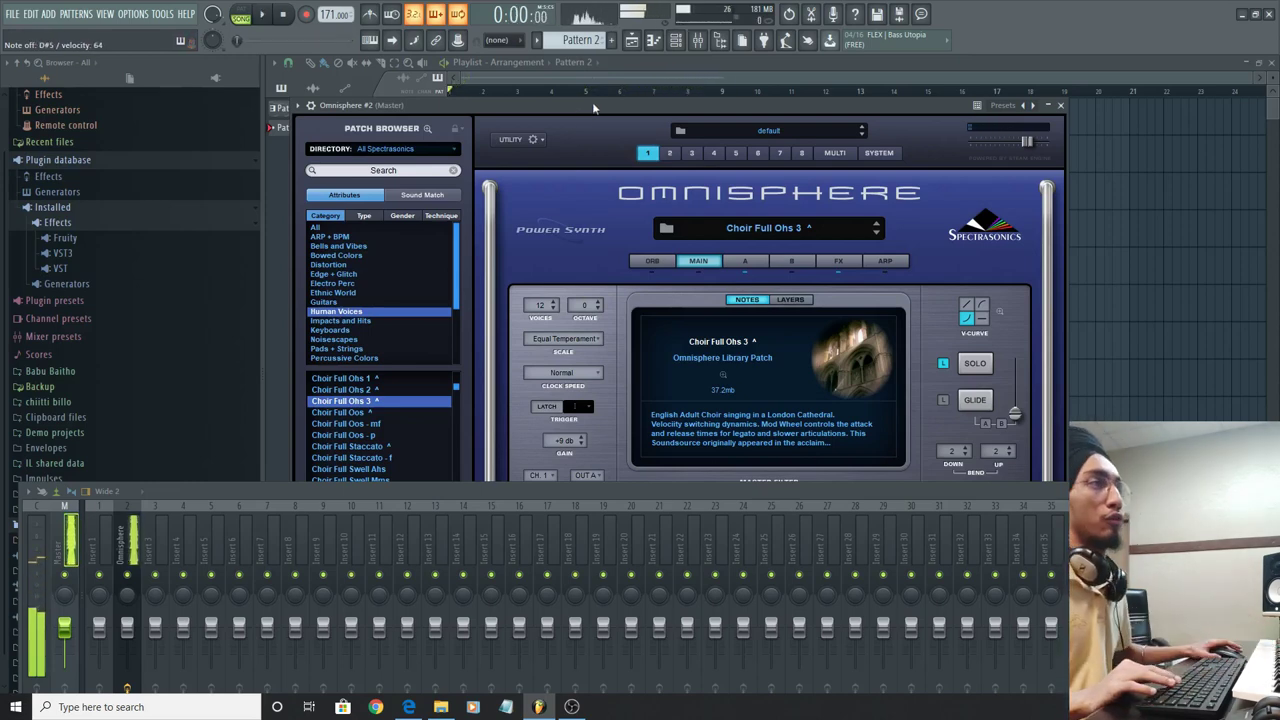
pyautogui.click(575, 78)
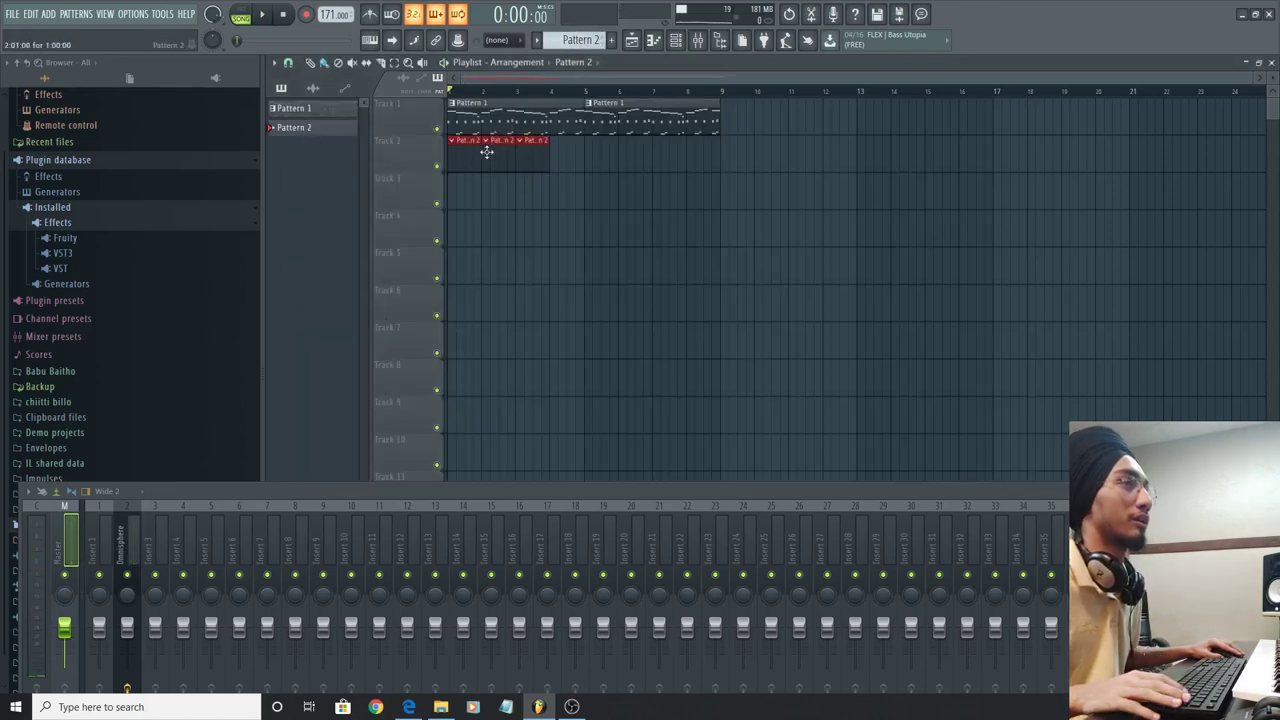
# Enable recording and record a four-bar choir part into Pattern 2 over the playing arrangement.
pyautogui.rightClick(318, 16)
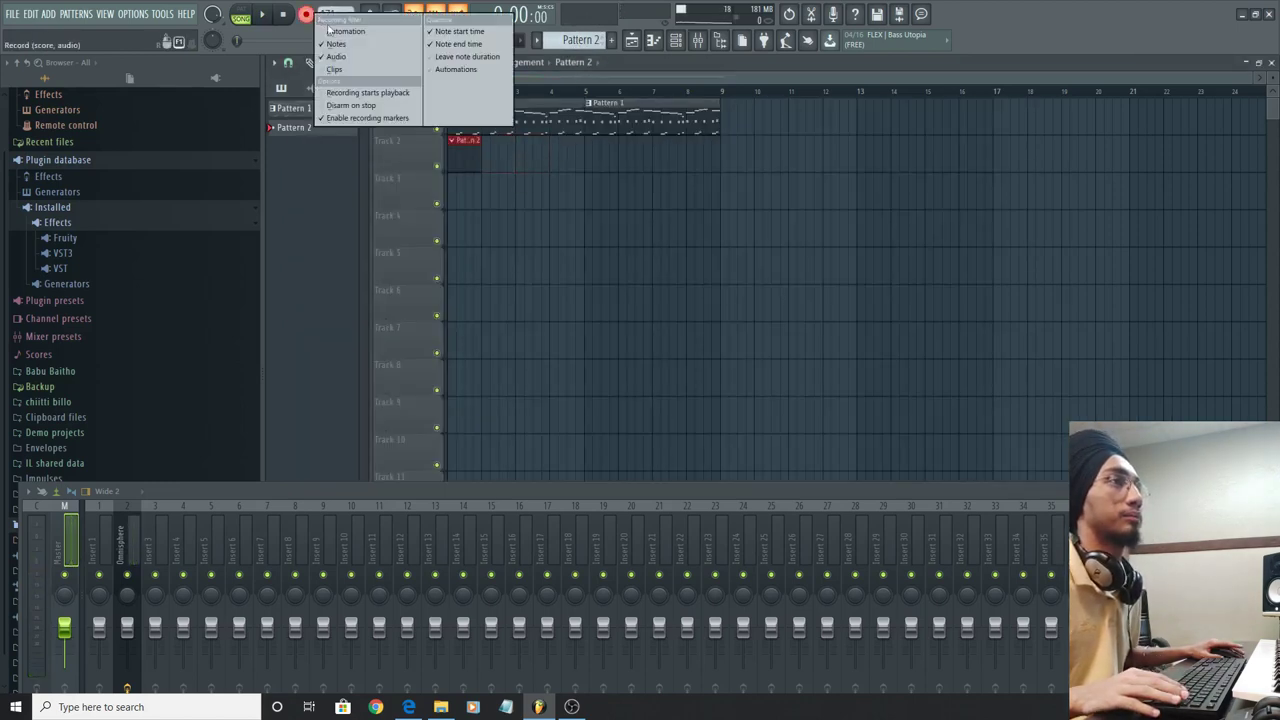
pyautogui.press('space')
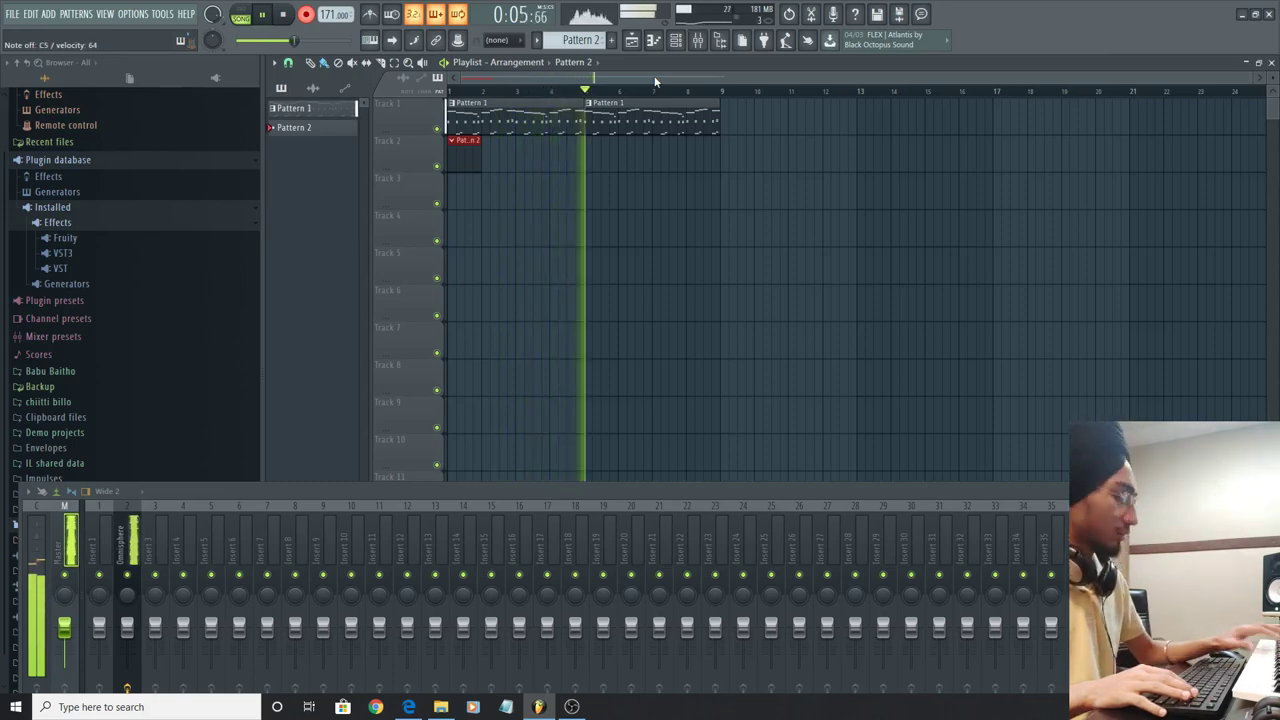
pyautogui.press('space')
# Quantize the recorded choir notes in the piano roll and play the pattern back.
pyautogui.press('F7')
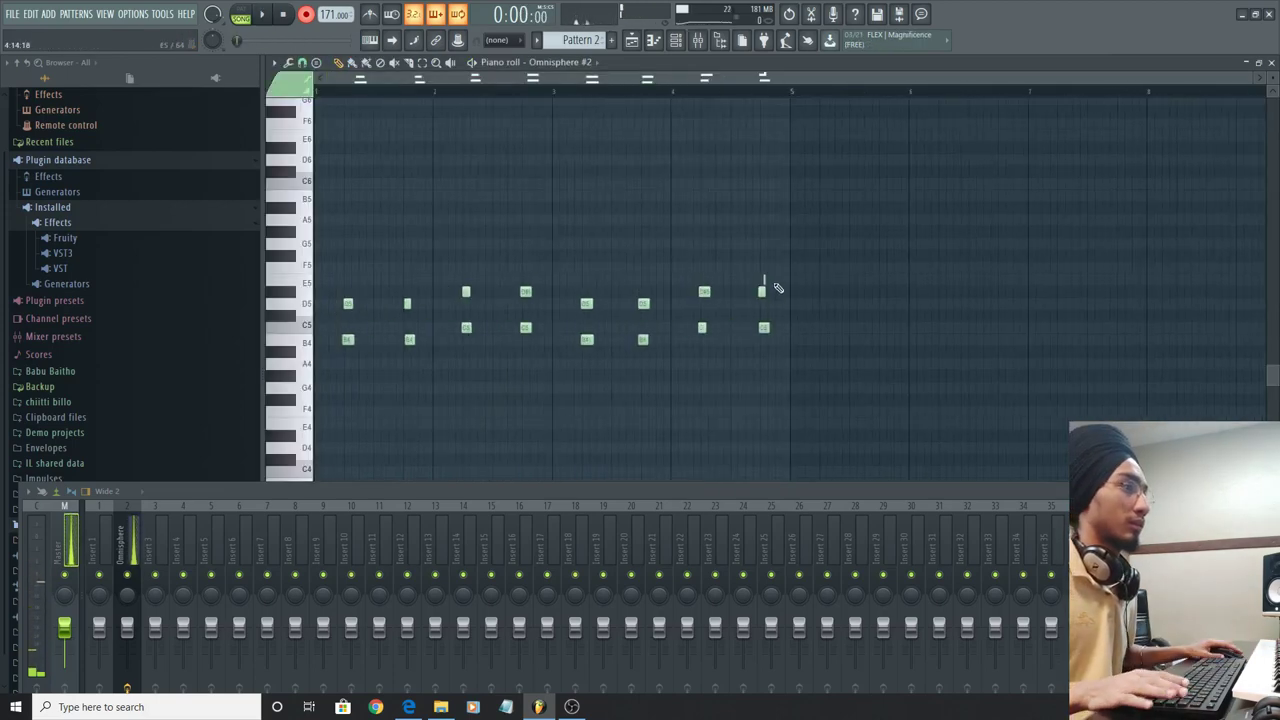
pyautogui.hotkey('alt', 'q')
pyautogui.press('Return')
pyautogui.press('space')
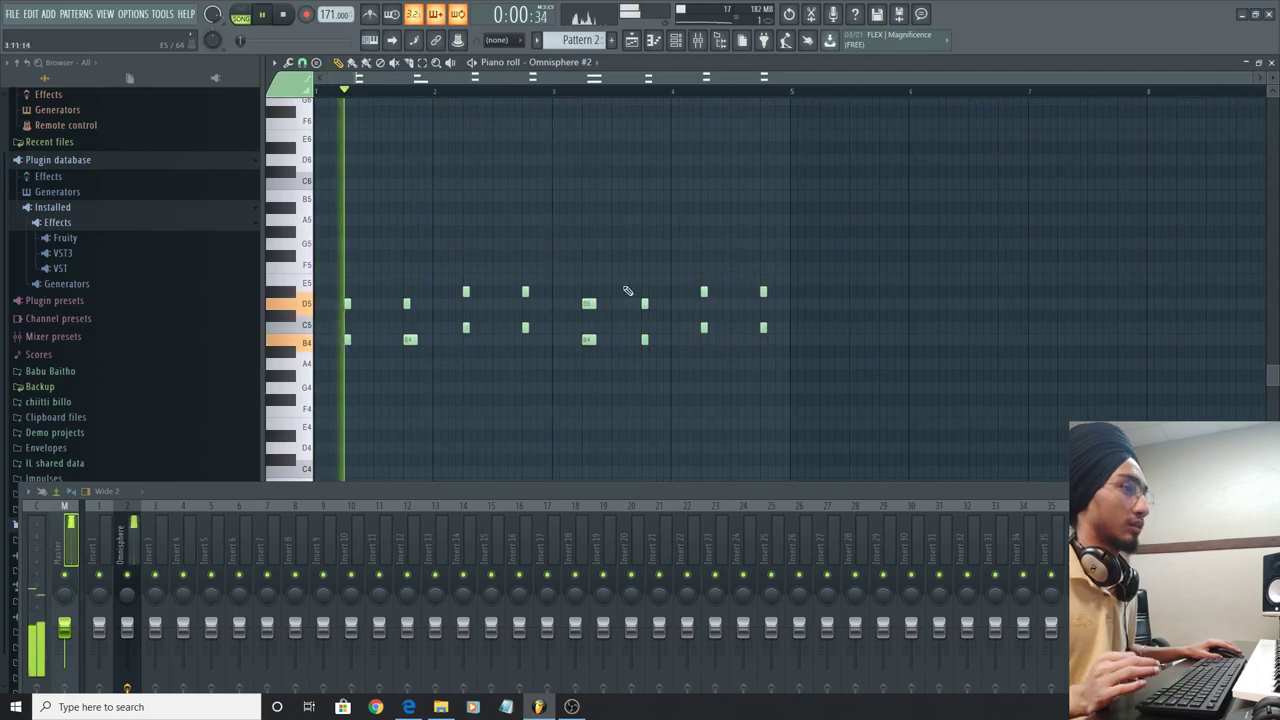
# Adjust the choir chord lengths, extending the first B4/D5 pair and shortening the second chord's B4 note to match its D5.
pyautogui.moveTo(582, 280); pyautogui.dragTo(606, 345)
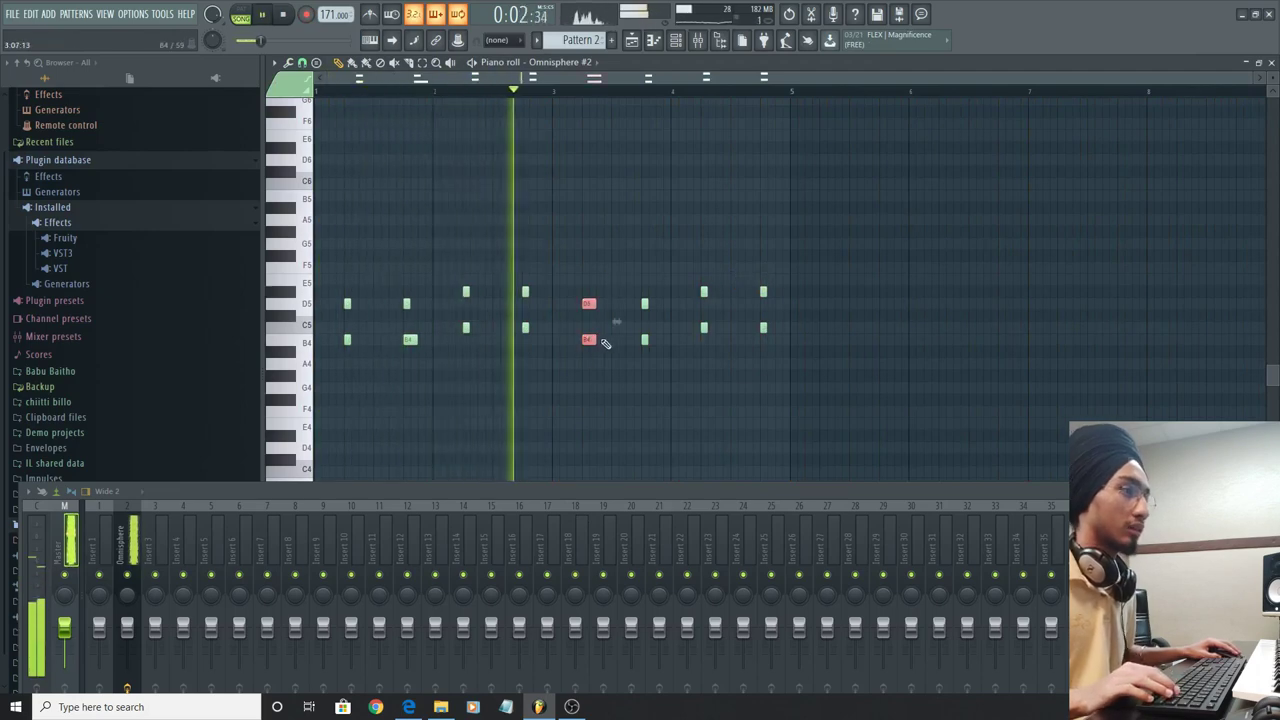
pyautogui.click(604, 341)
pyautogui.rightClick(604, 341)
pyautogui.moveTo(600, 286); pyautogui.dragTo(591, 345)
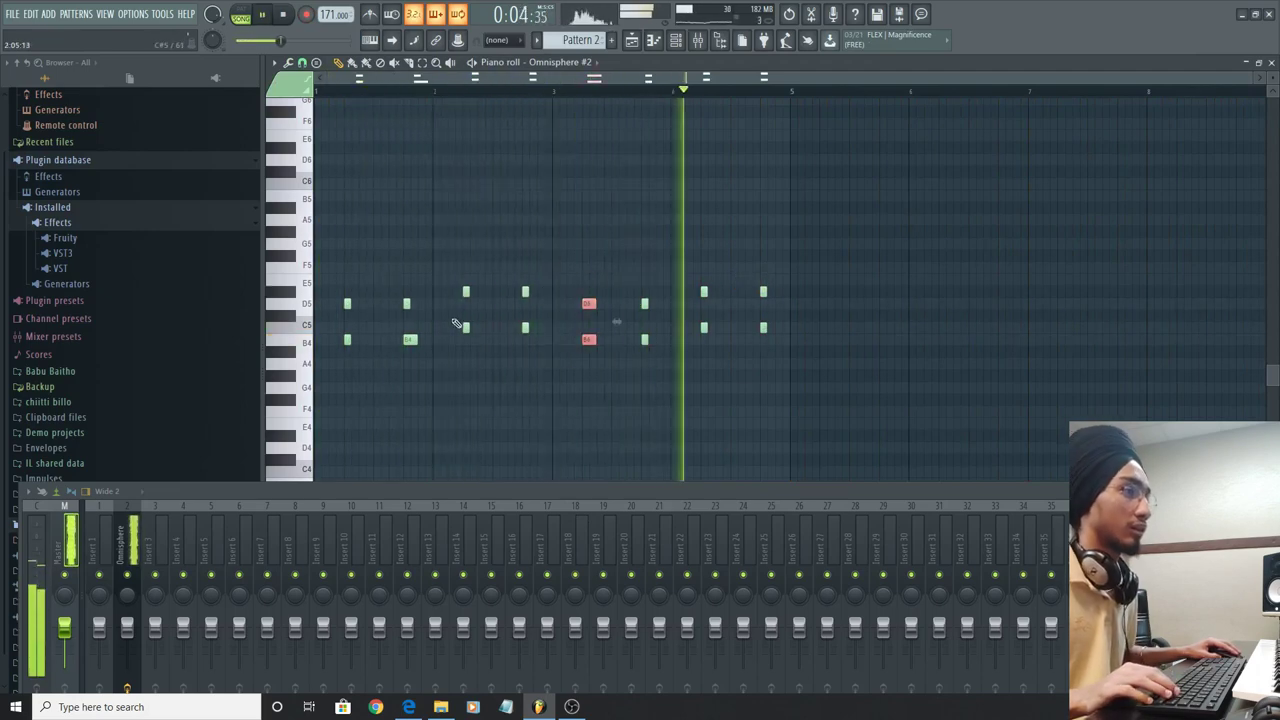
pyautogui.moveTo(410, 303); pyautogui.dragTo(410, 339)
pyautogui.moveTo(350, 283); pyautogui.dragTo(361, 338)
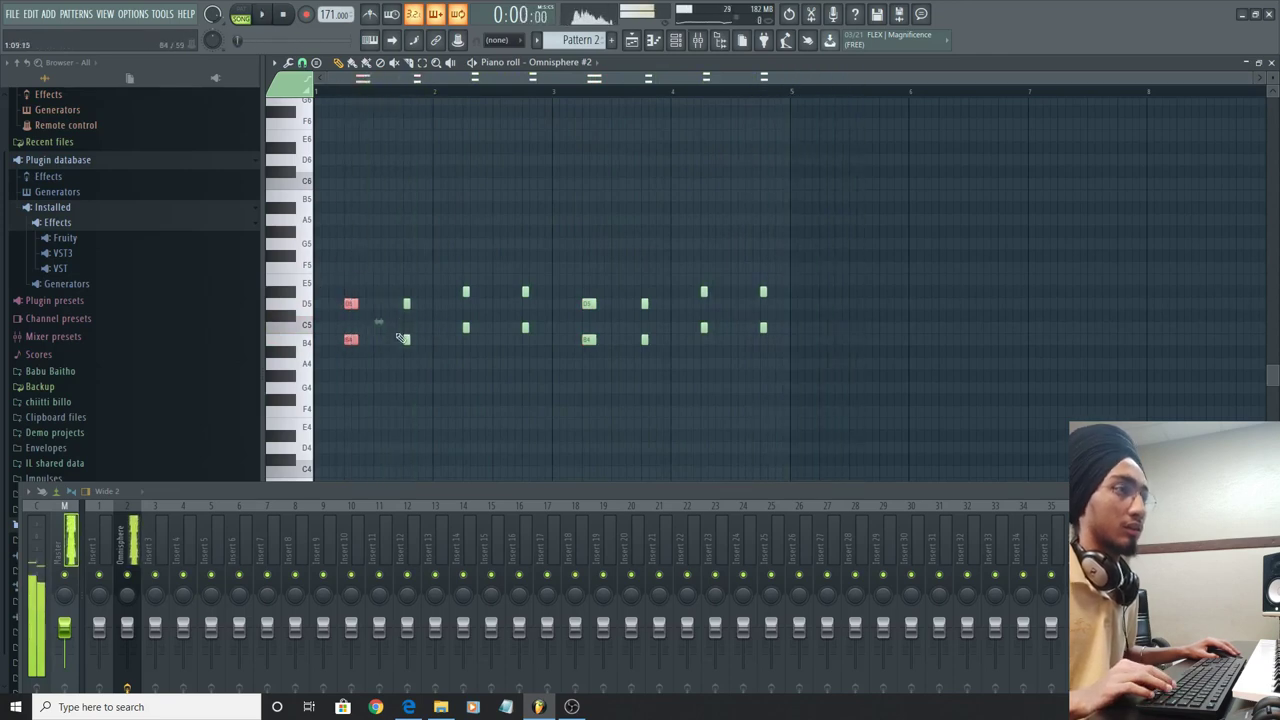
pyautogui.moveTo(489, 276); pyautogui.dragTo(466, 331)
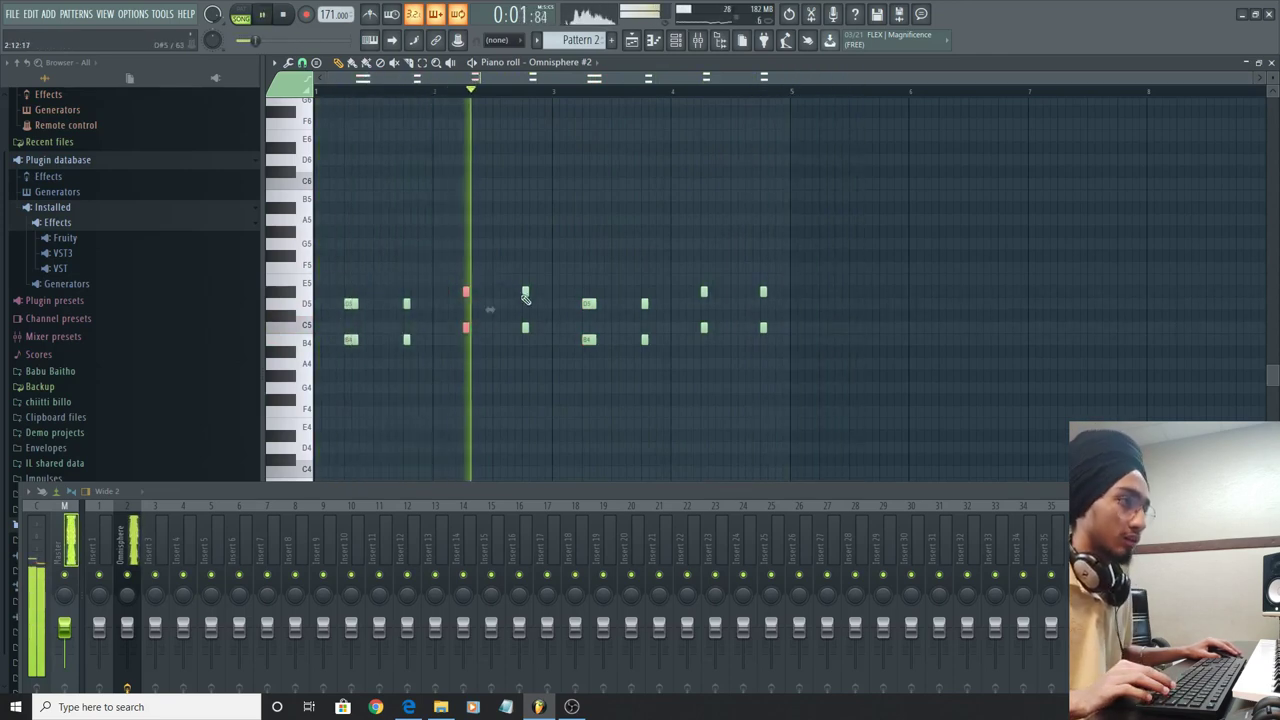
pyautogui.moveTo(526, 287); pyautogui.dragTo(529, 346)
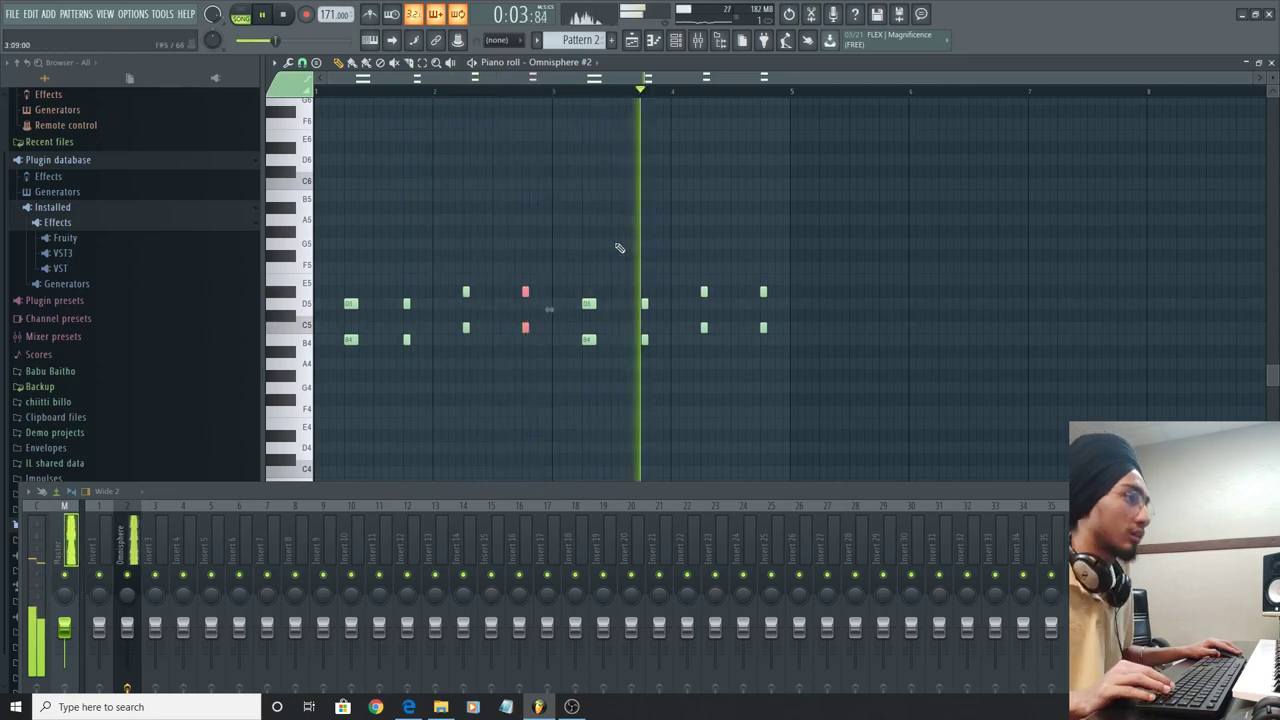
# Place four-bar Pattern 2 clips on Track 2 at bars 1 and 5, and delete any stray clip.
pyautogui.click(634, 40)
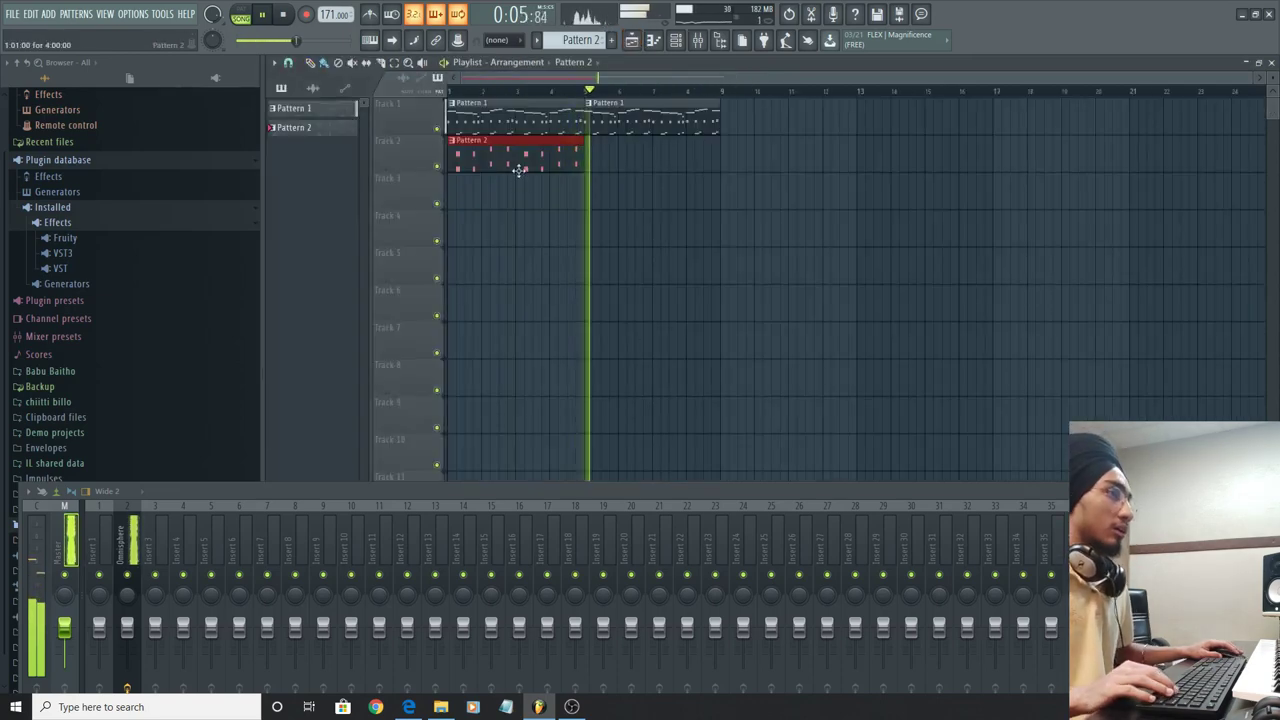
pyautogui.click(600, 150)
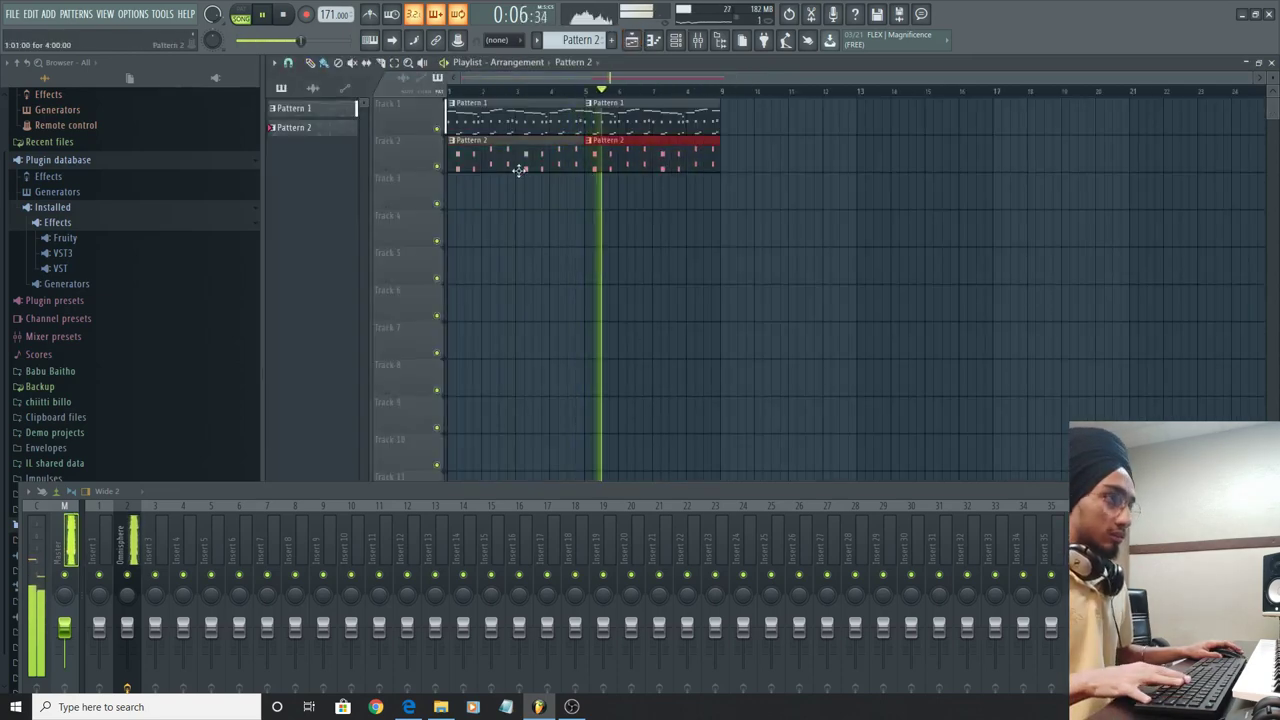
pyautogui.click(760, 279)
pyautogui.rightClick(775, 260)
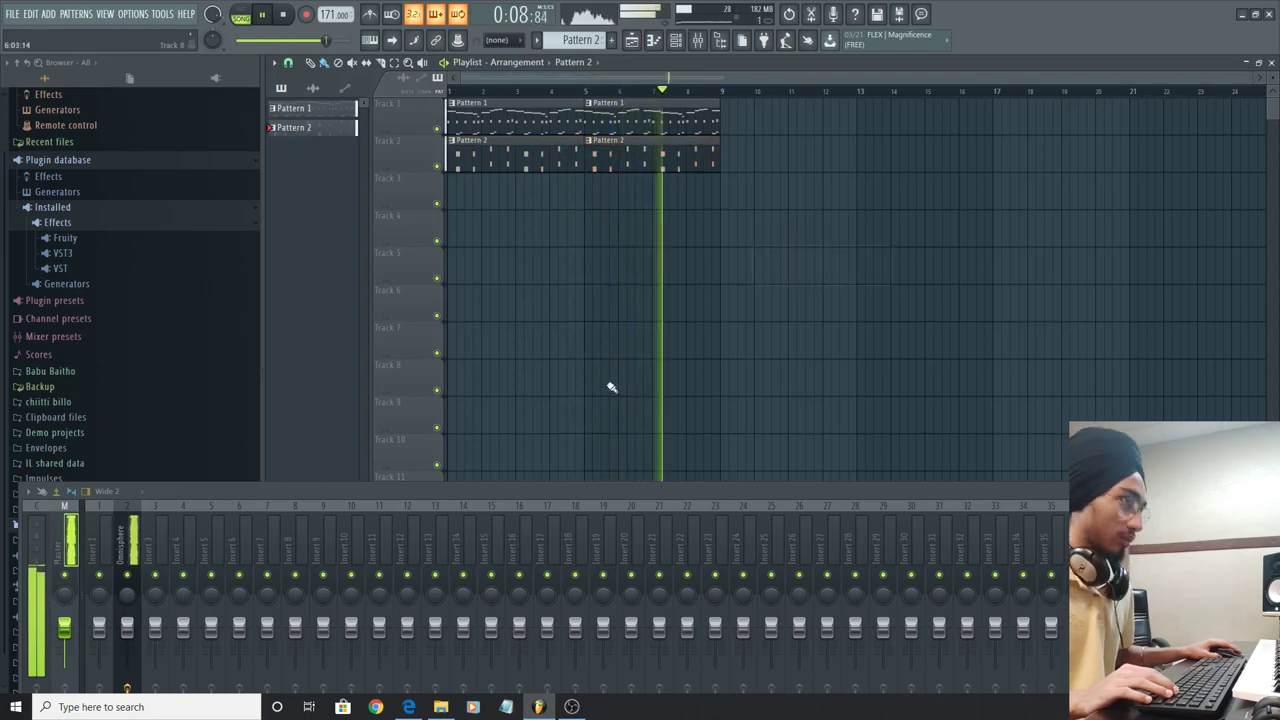
# Stop playback and open the list for adding a new channel to the channel rack.
pyautogui.click(685, 42)
pyautogui.press('space')
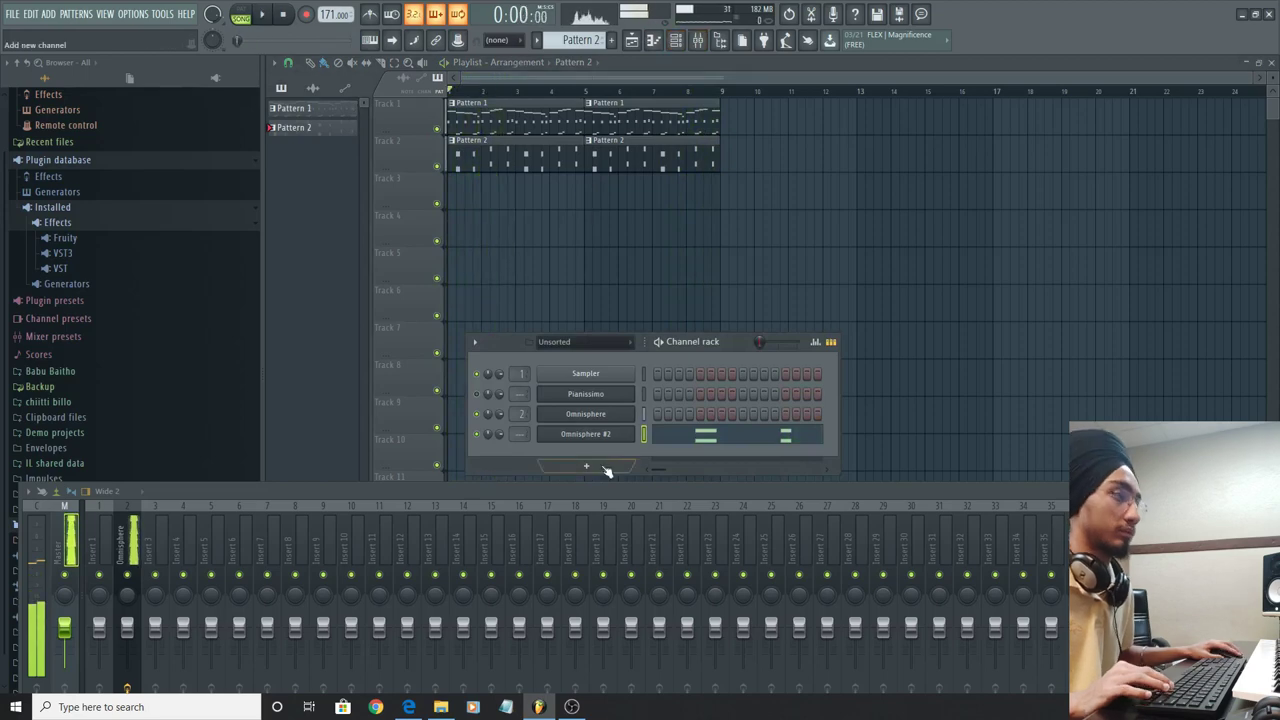
pyautogui.click(587, 465)
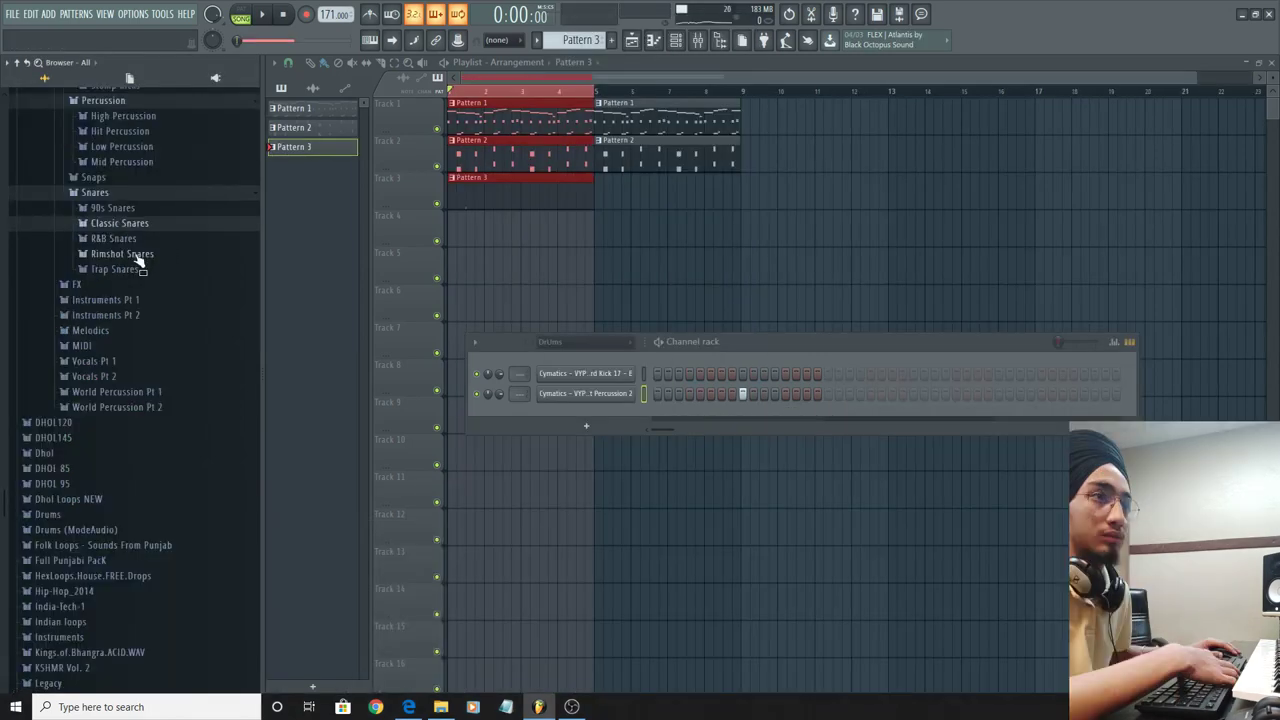
# Browse the Rimshot Snares folder, audition its samples, and replace the percussion channel's sample with Cymatics - VYPR Rimshot 28.
pyautogui.click(137, 251)
pyautogui.click(138, 284)
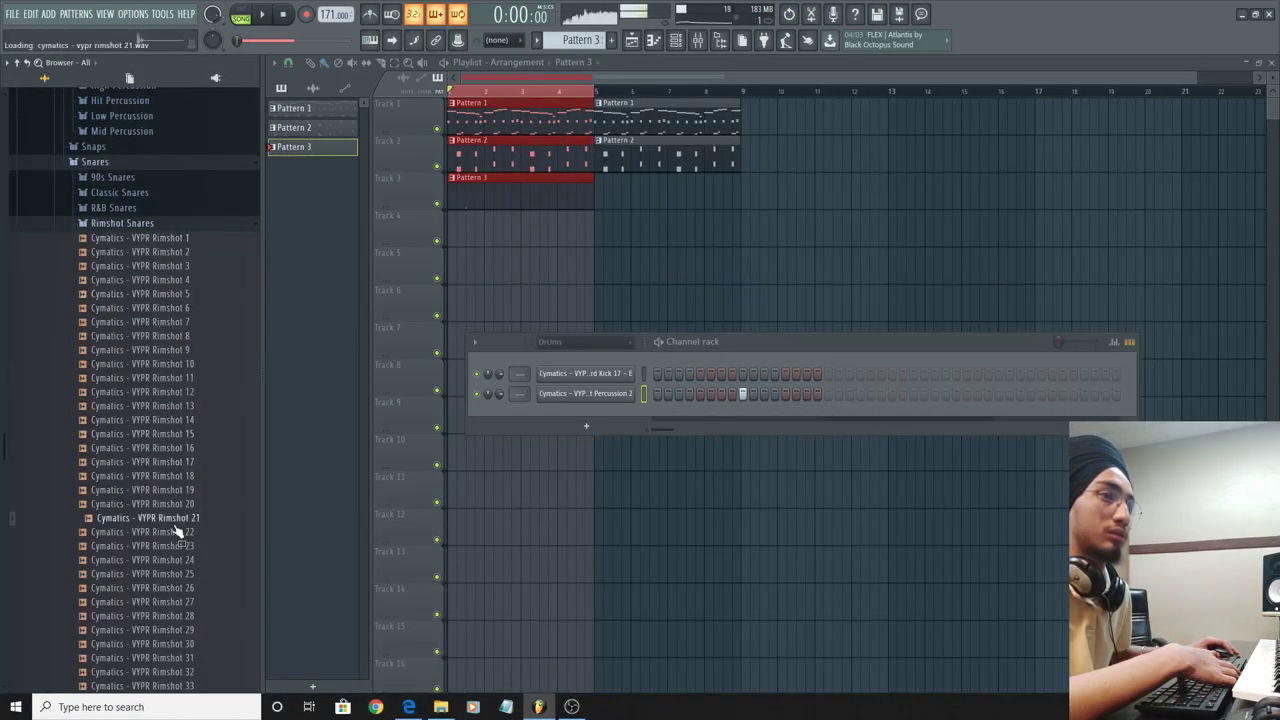
pyautogui.scroll(-6, 181, 607)
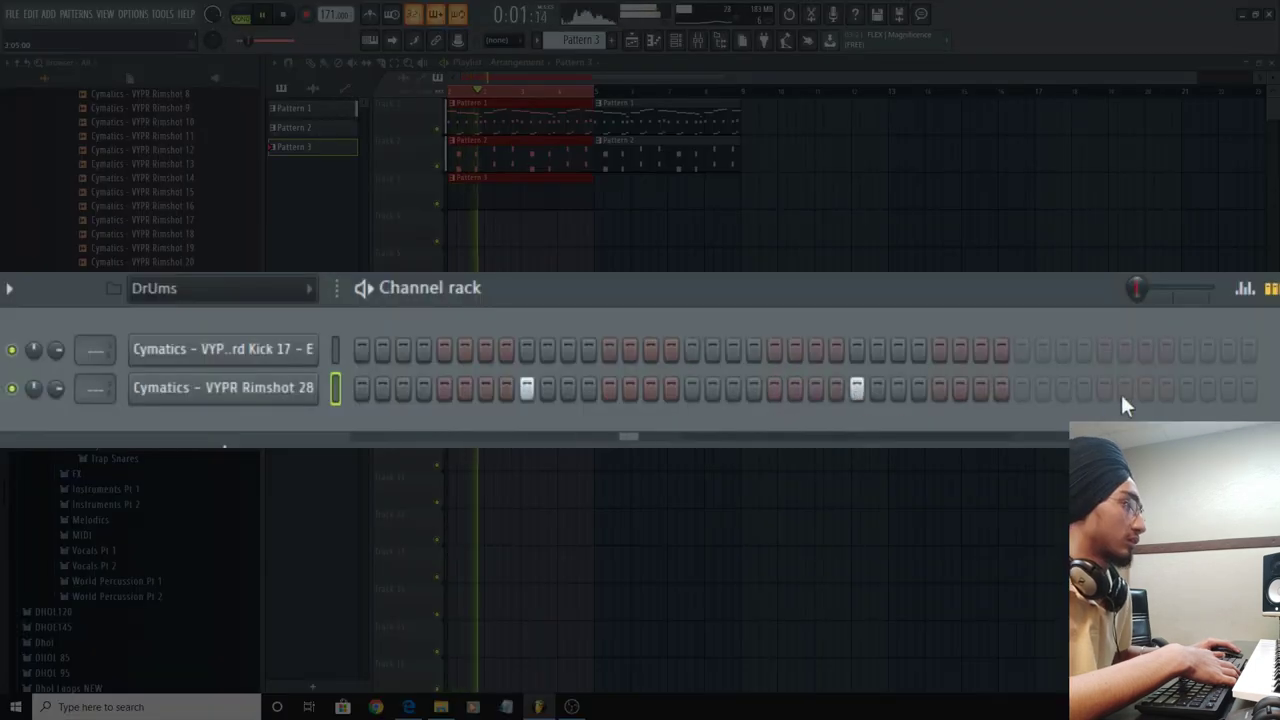
# Place rimshot hits at step 9 of bars 3 and 4, clearing the stray hits at bar 4 steps 6 and 7.
pyautogui.click(1187, 389)
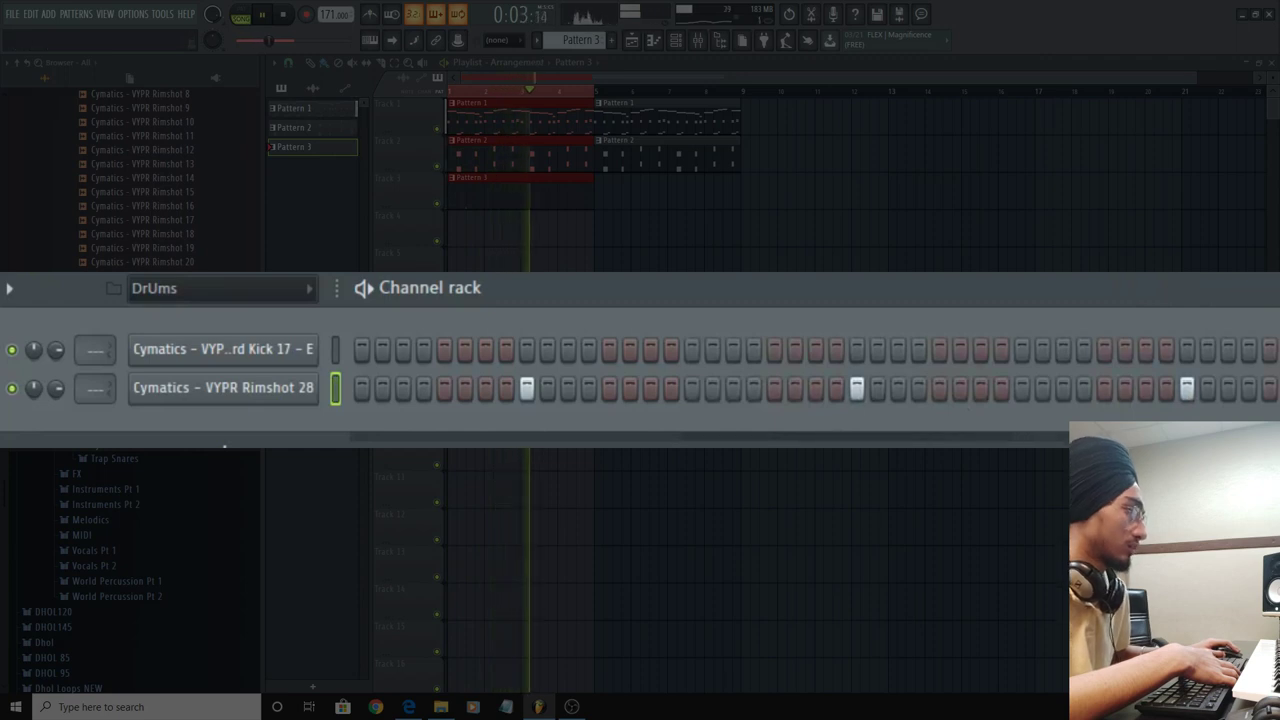
pyautogui.moveTo(997, 350); pyautogui.dragTo(1018, 350)
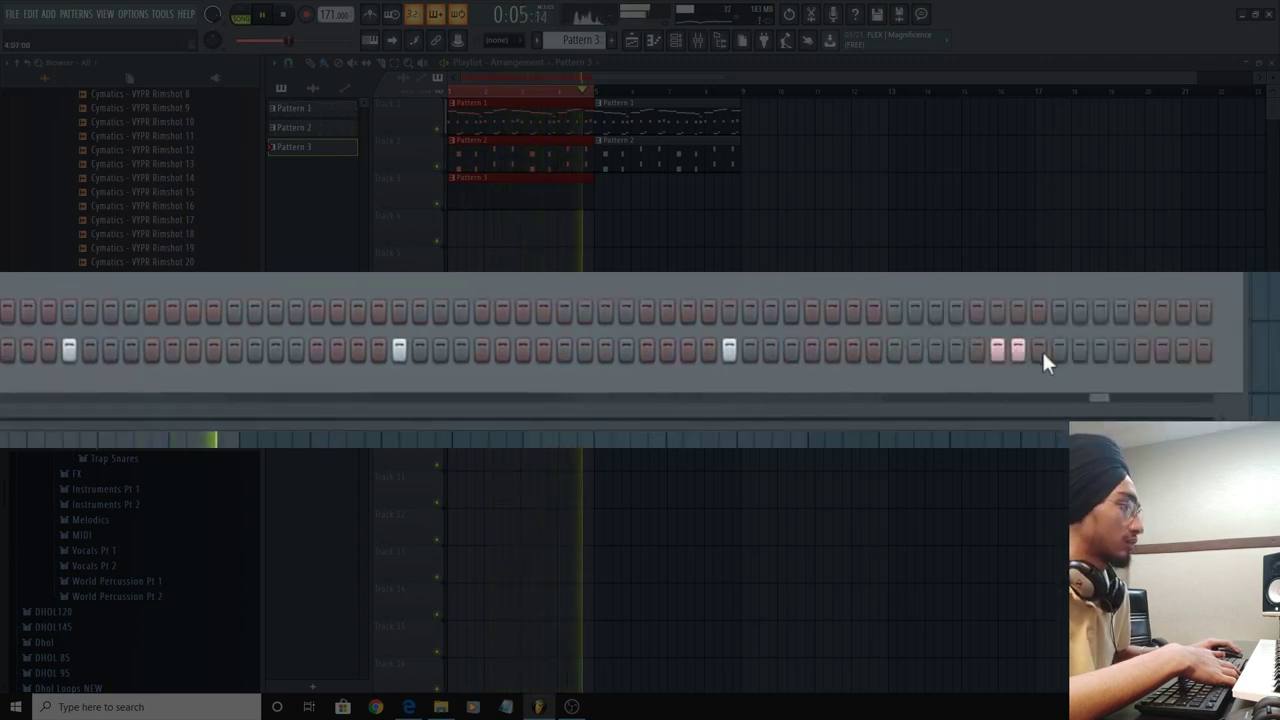
pyautogui.rightClick(1018, 350)
pyautogui.rightClick(997, 350)
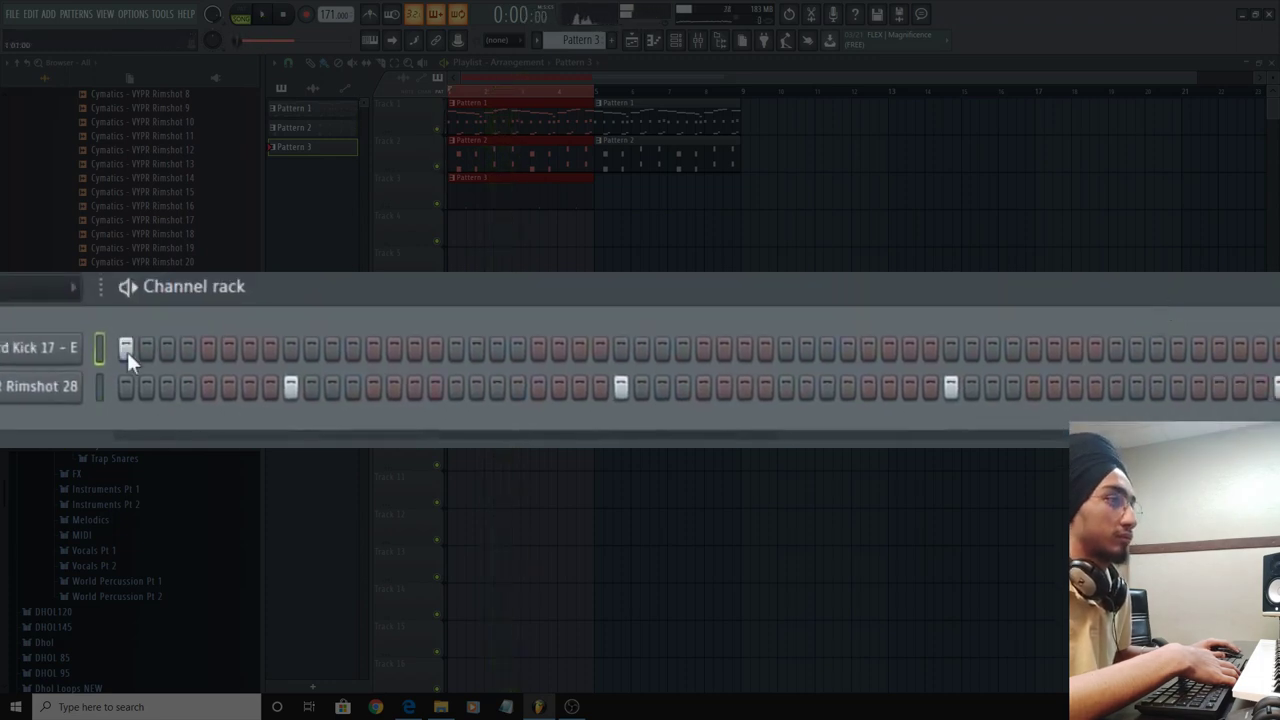
# Add a kick at step 5 of bar 2, clear the trial hits just before it, and restart playback.
pyautogui.press('space')
pyautogui.click(522, 349)
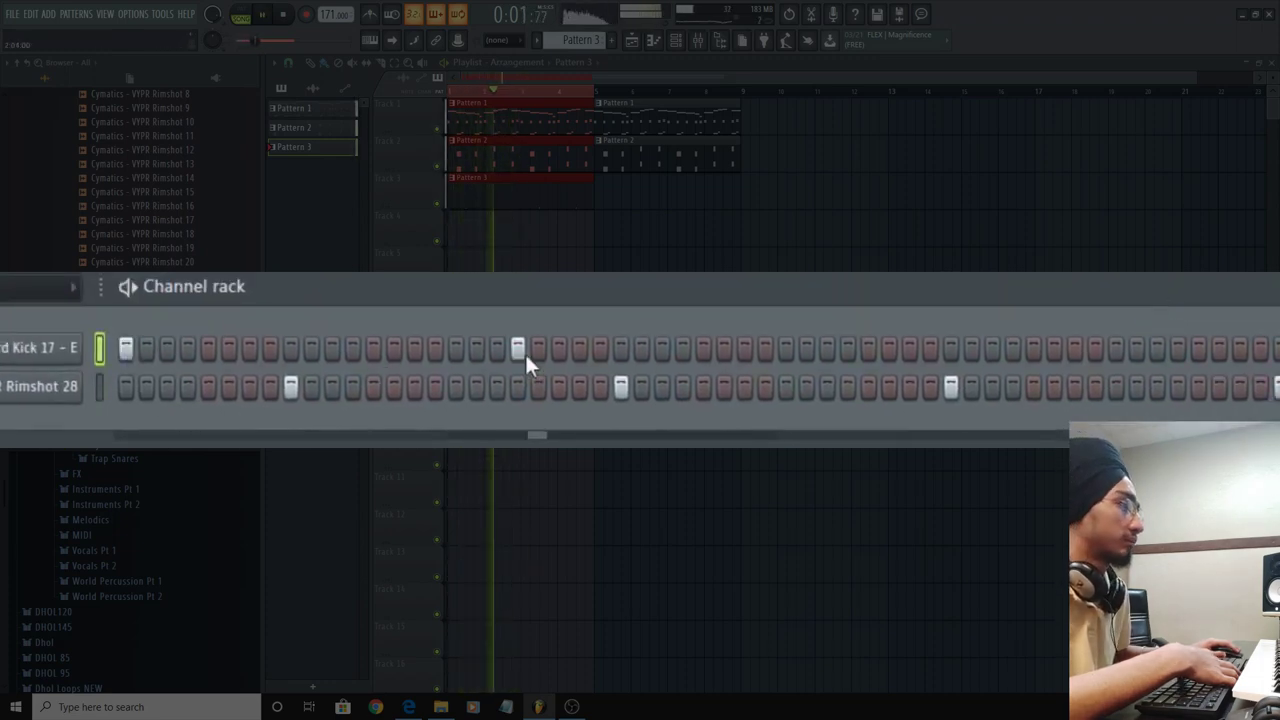
pyautogui.click(497, 349)
pyautogui.click(537, 349)
pyautogui.rightClick(515, 350)
pyautogui.rightClick(497, 350)
pyautogui.press('space')
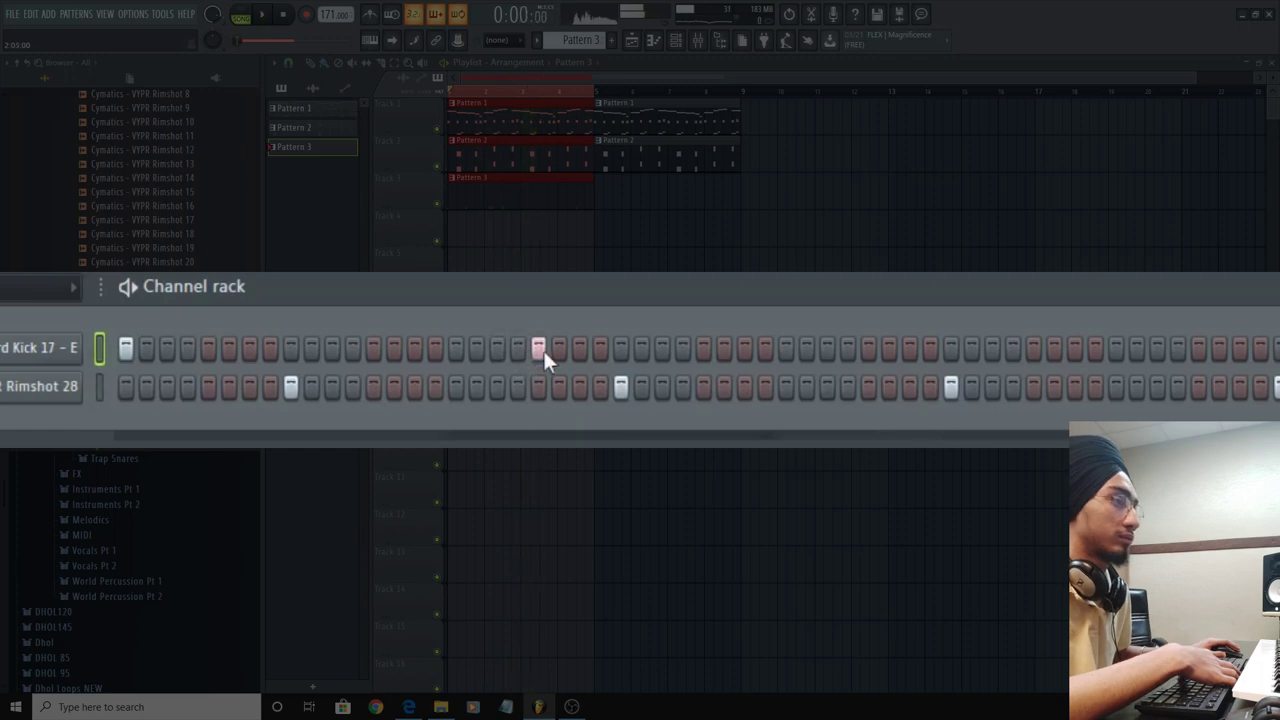
pyautogui.press('space')
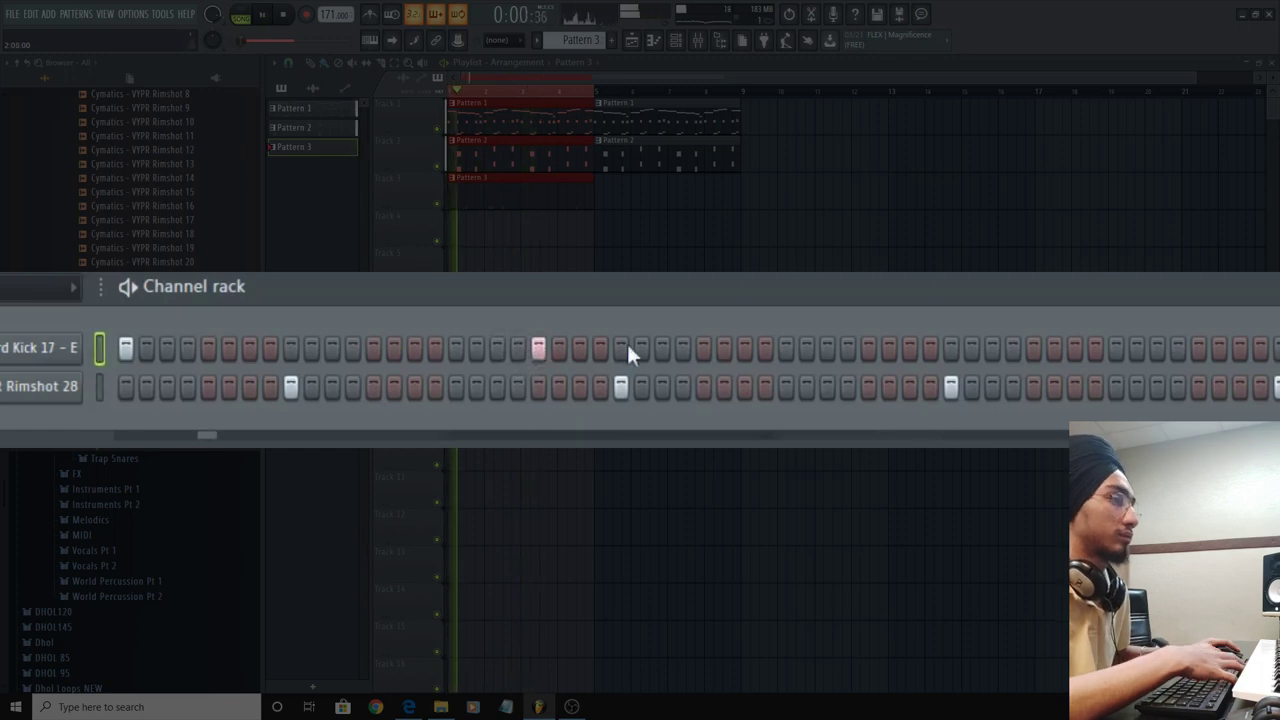
# Add kicks at bar 2 step 15, bar 3 step 1 and bar 4 step 5, removing the extra neighbouring hits.
pyautogui.click(786, 348)
pyautogui.click(827, 348)
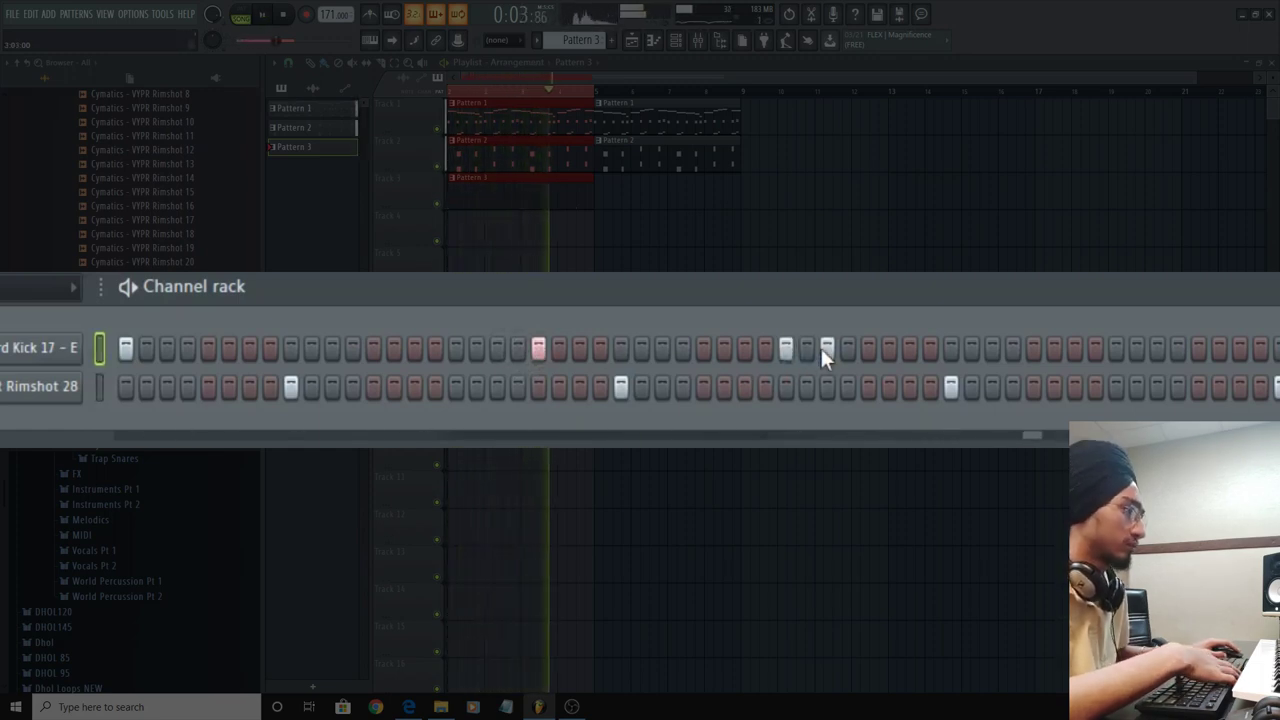
pyautogui.click(746, 349)
pyautogui.rightClick(826, 346)
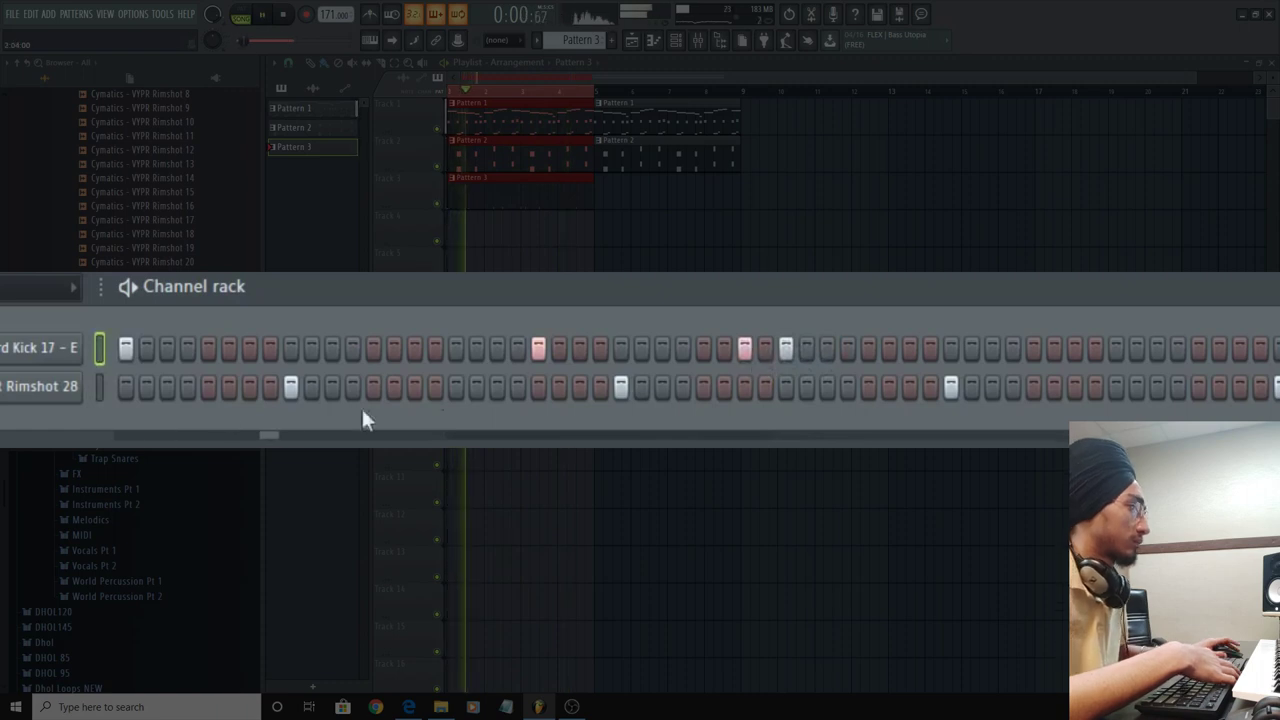
pyautogui.rightClick(18, 352)
pyautogui.click(682, 294)
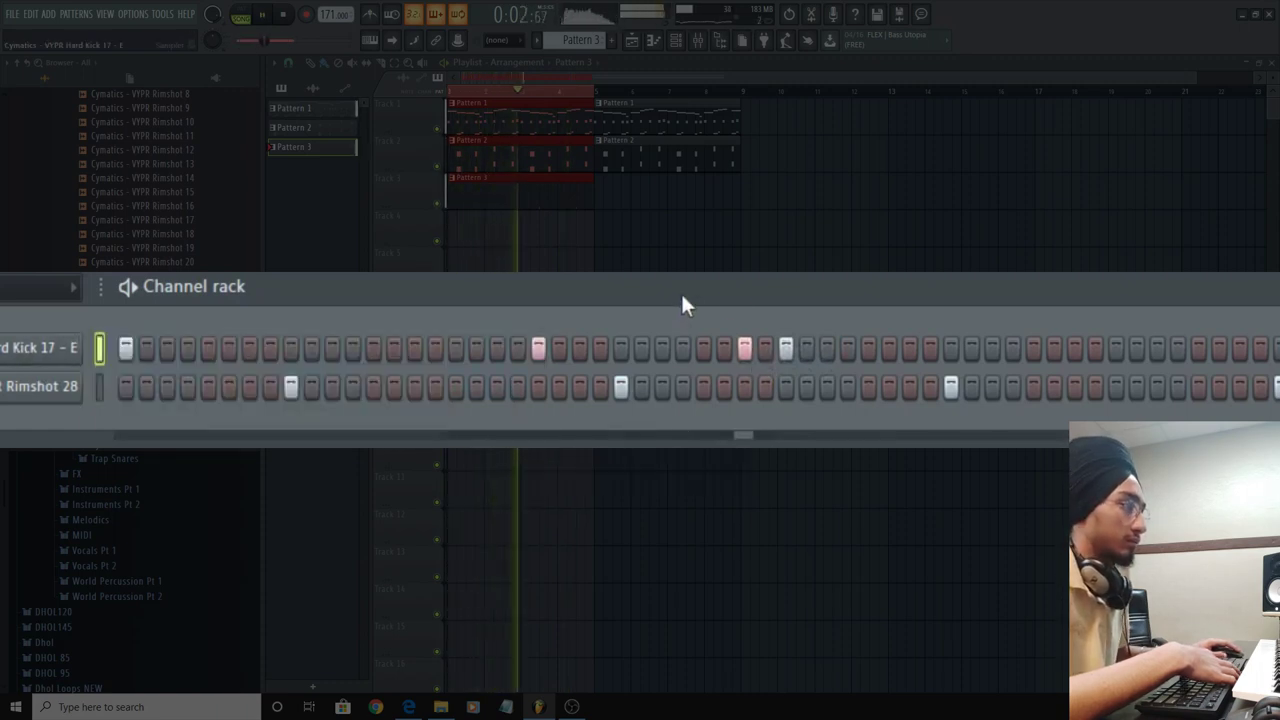
pyautogui.click(1200, 348)
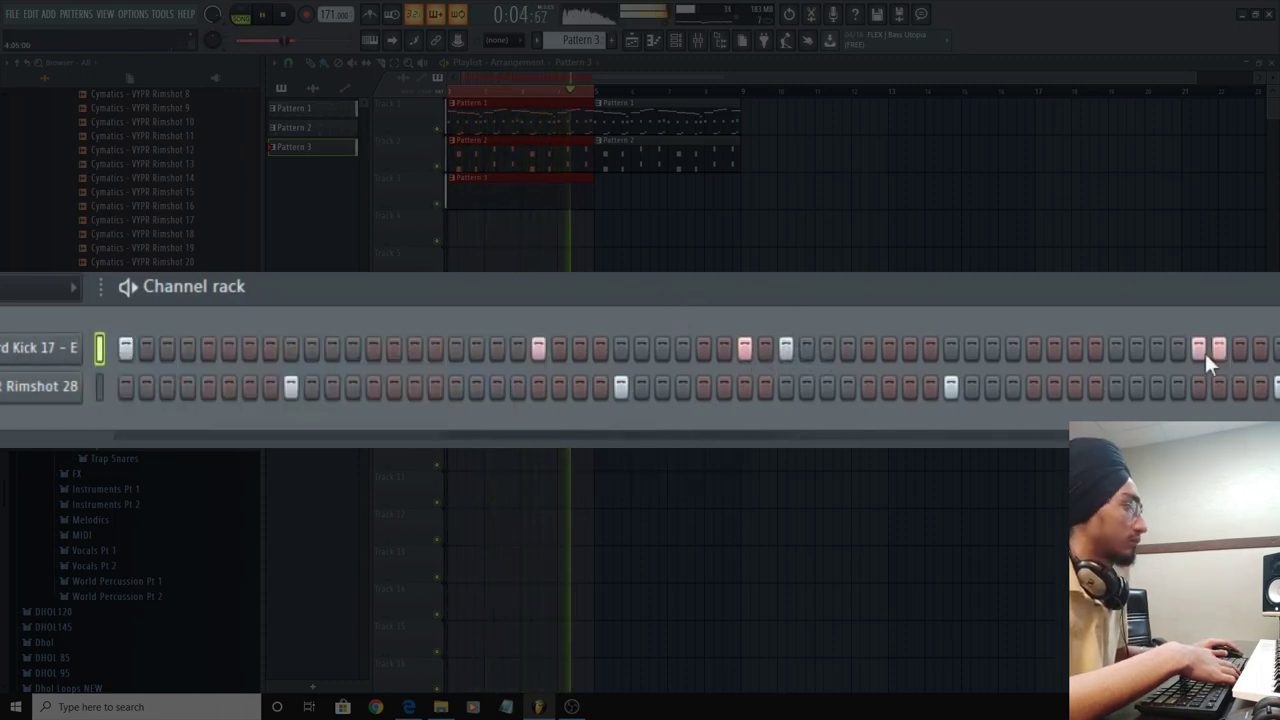
pyautogui.rightClick(1218, 350)
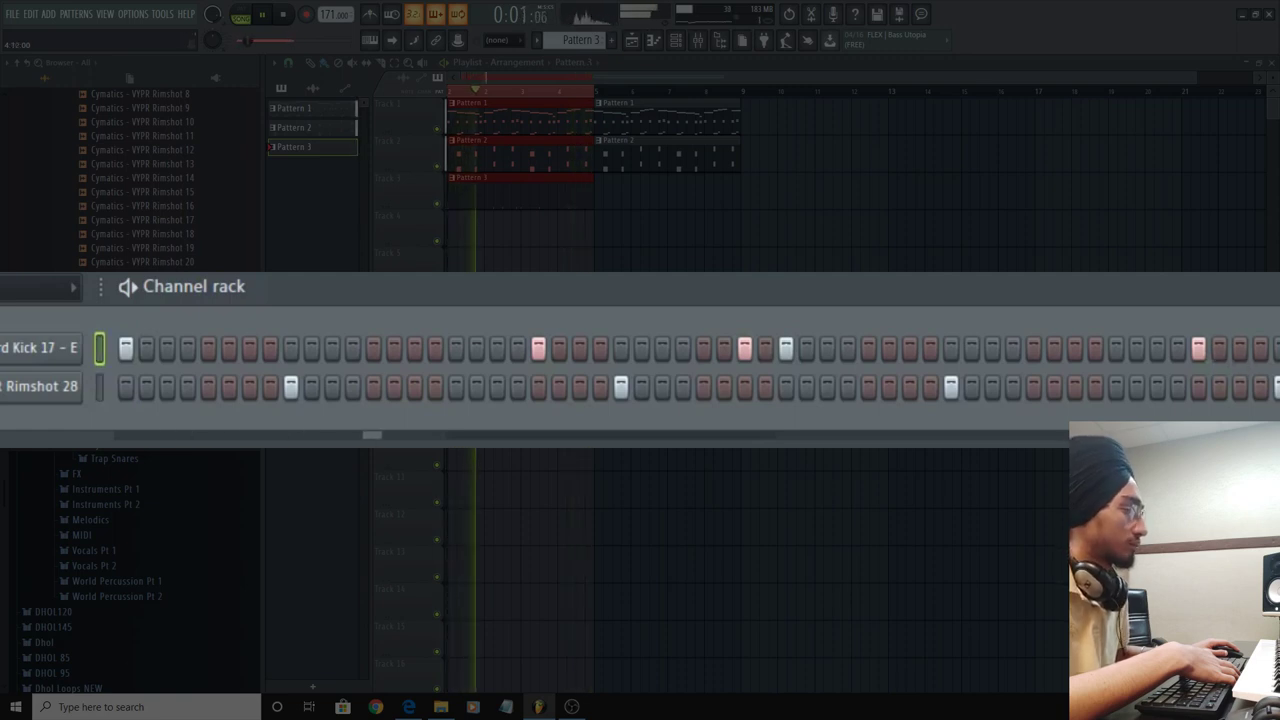
# Add rimshot hits at step 3 of bar 1 and step 15 of bar 4 during playback.
pyautogui.click(1278, 387)
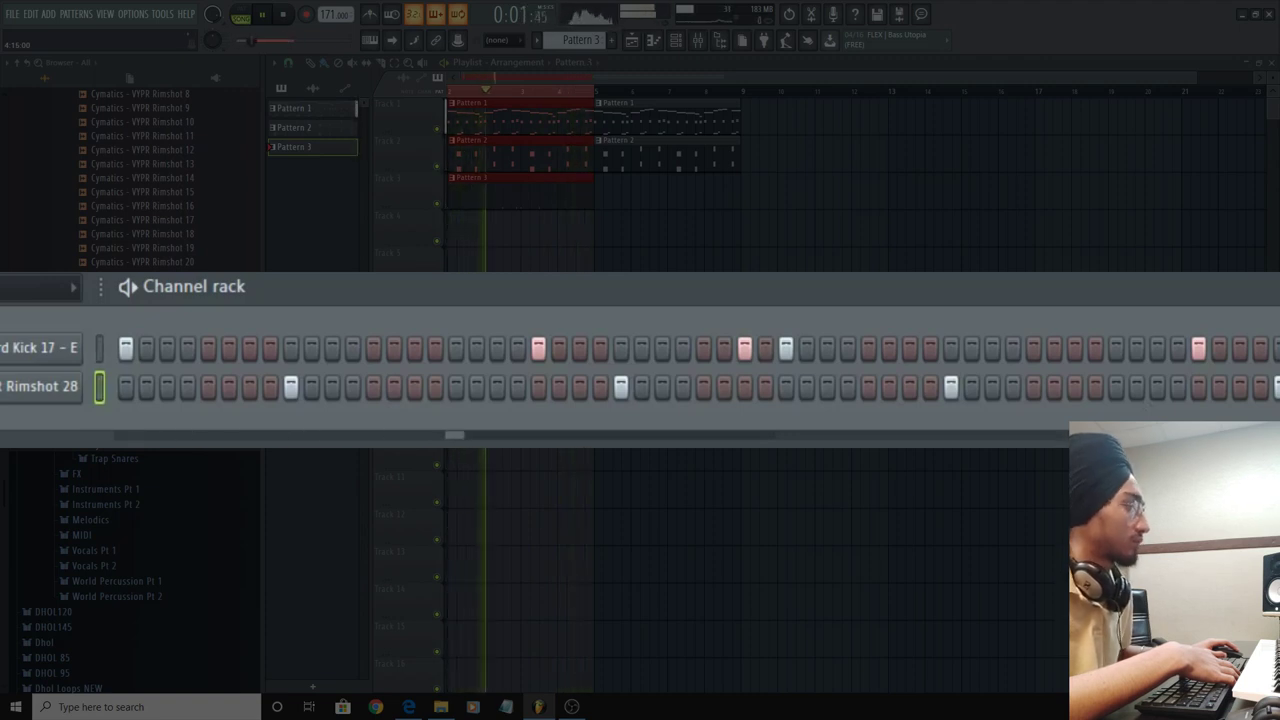
pyautogui.click(167, 386)
pyautogui.press('space')
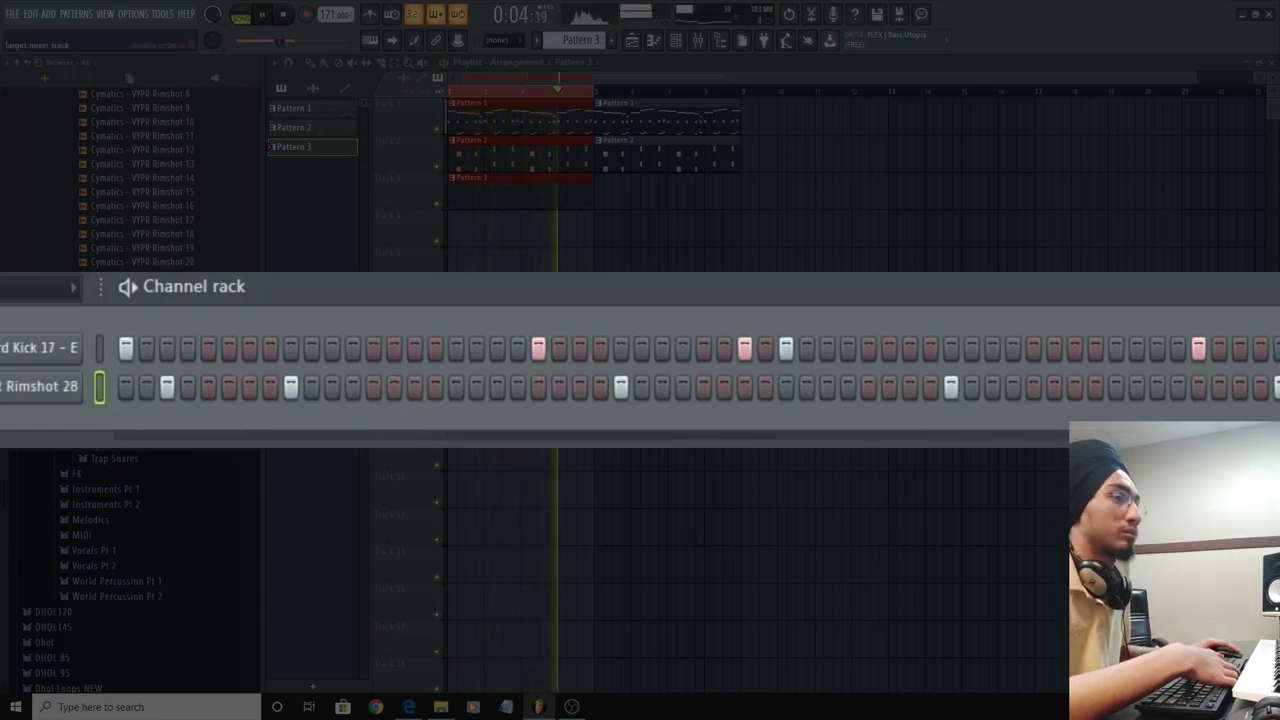
# Select the kick and rimshot channels together and route them to mixer tracks 3 and 4.
pyautogui.click(97, 347)
pyautogui.moveTo(97, 345); pyautogui.dragTo(101, 411)
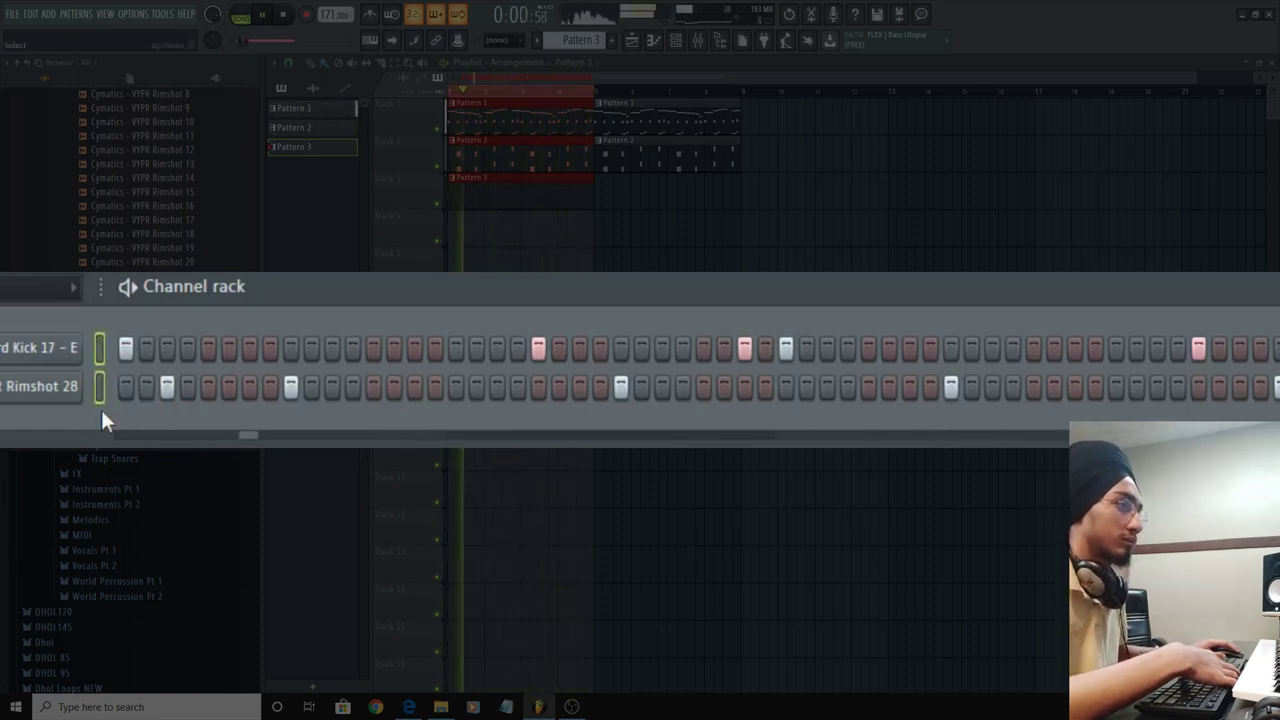
pyautogui.hotkey('ctrl', 'l')
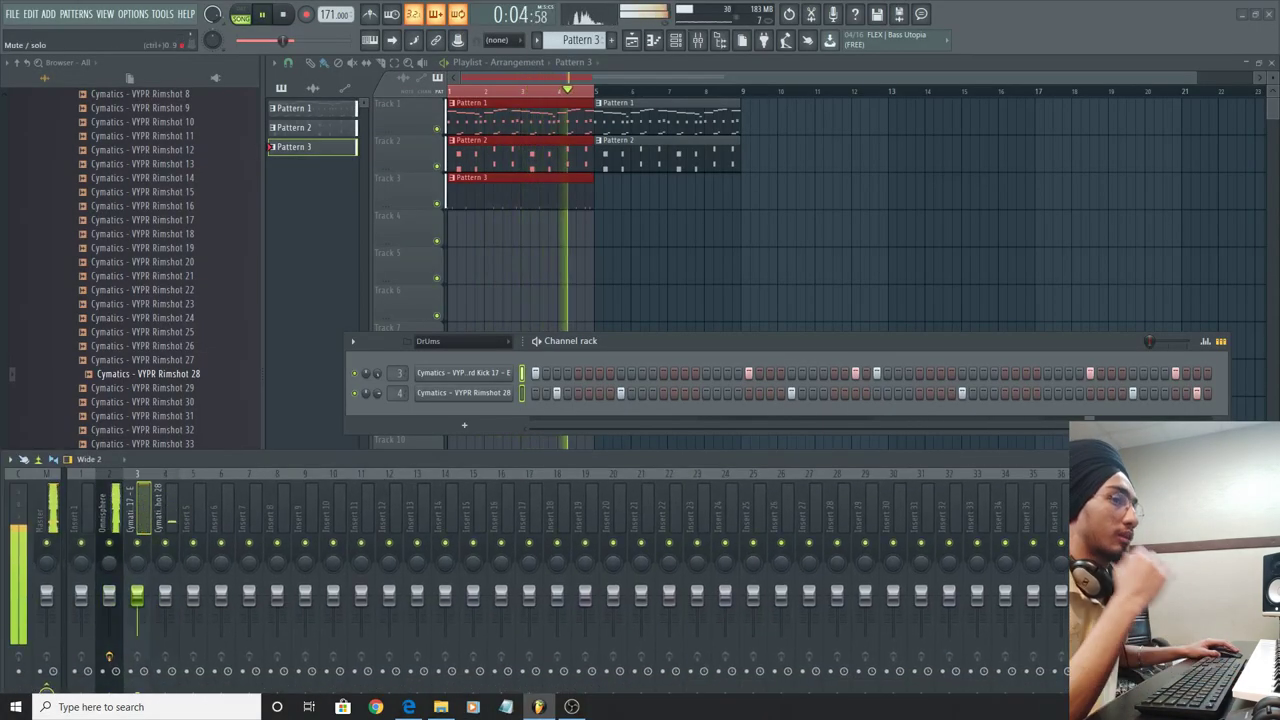
# Load Fruity Parametric EQ 2 on the kick's mixer track and apply a preset from its Mastering group.
pyautogui.click(1143, 592)
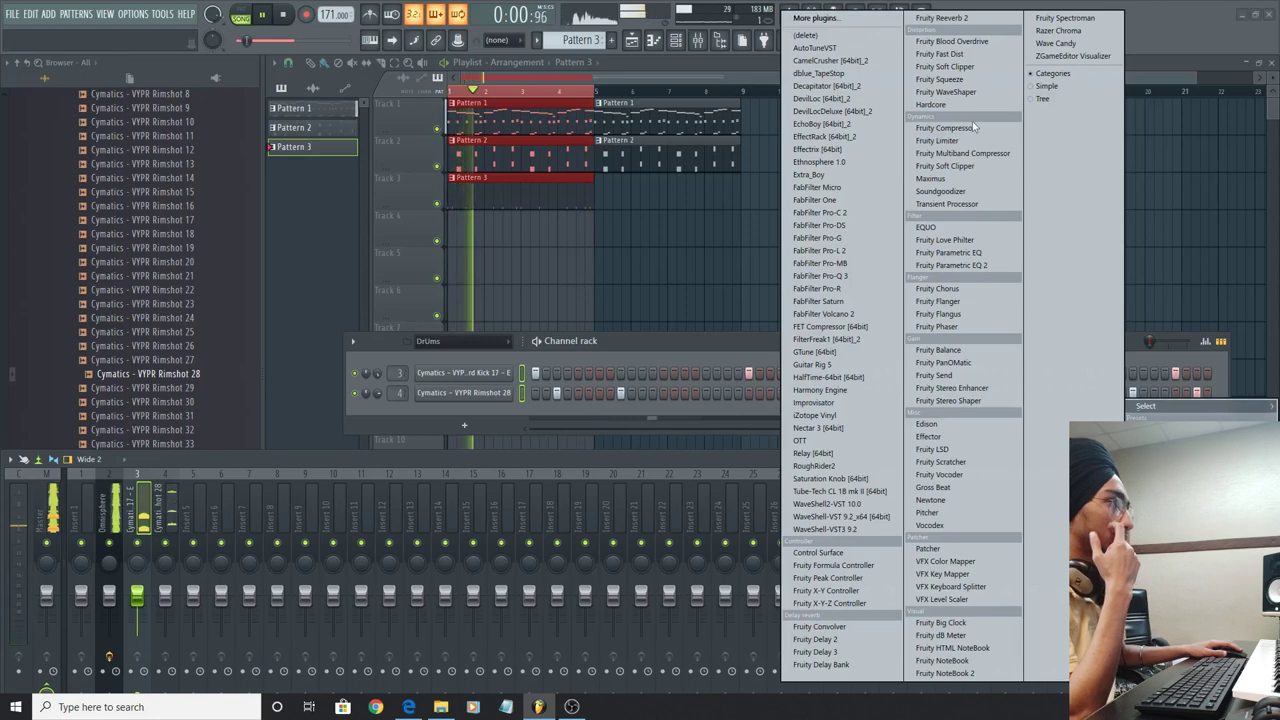
pyautogui.click(950, 265)
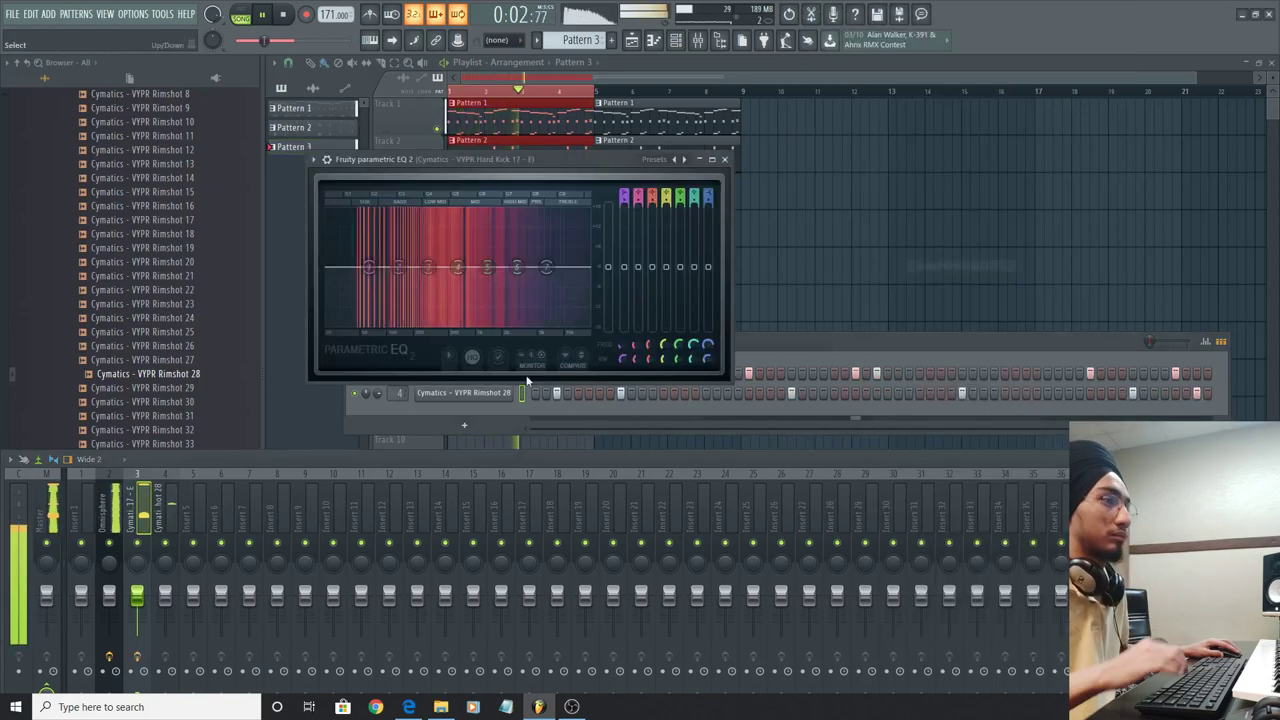
pyautogui.rightClick(681, 162)
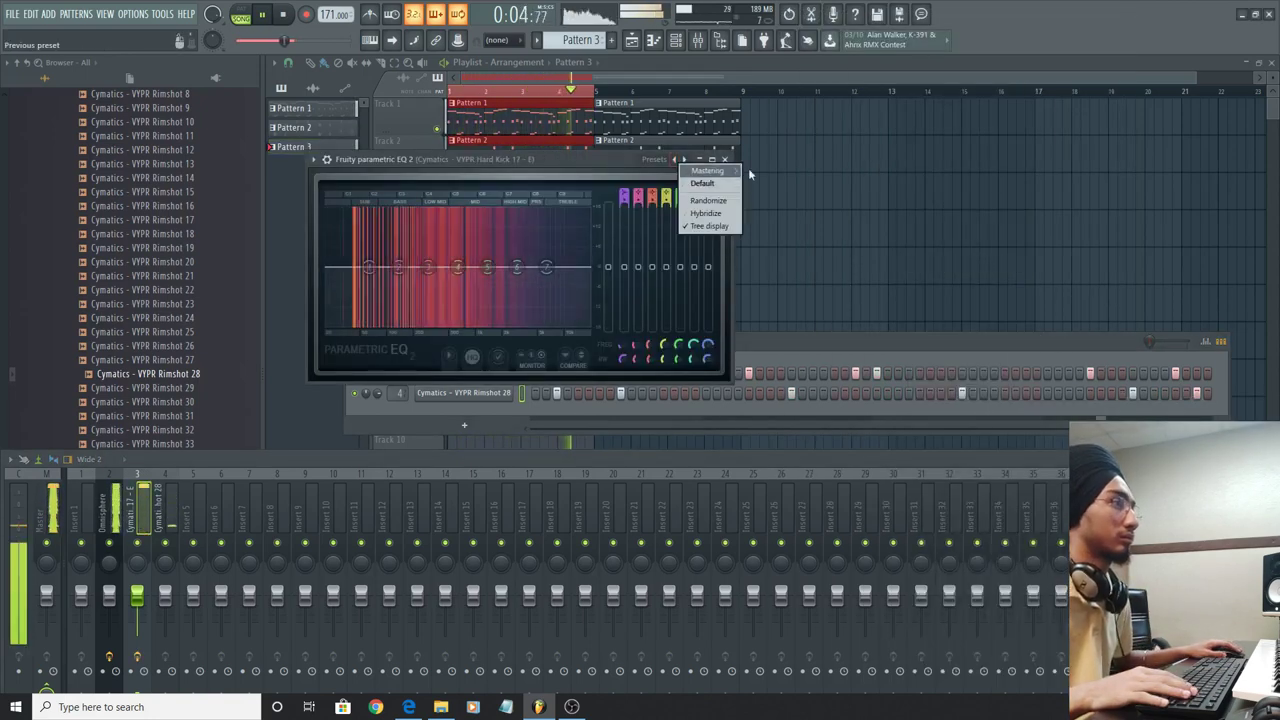
pyautogui.click(767, 171)
# Lower the kick EQ's high-frequency cutoff into the high-mid range and set band 1's high pass to 30 Hz.
pyautogui.moveTo(594, 264); pyautogui.dragTo(504, 267)
pyautogui.click(904, 352)
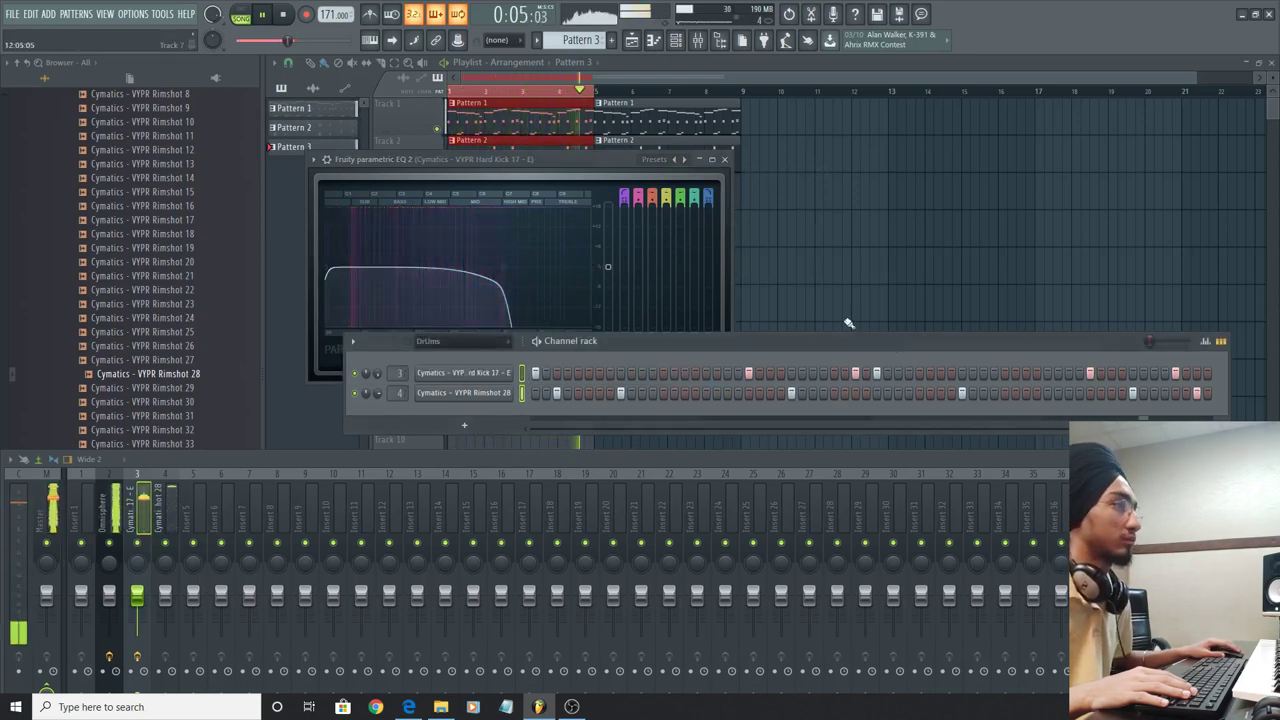
pyautogui.click(369, 255)
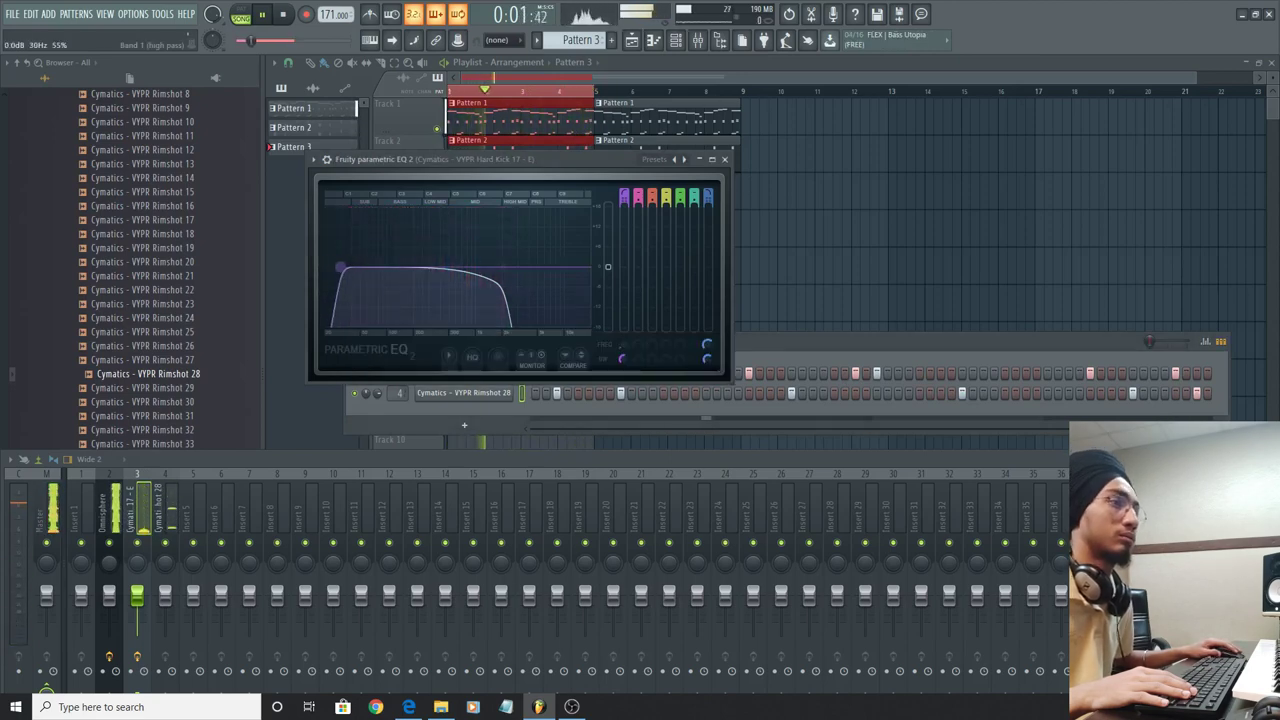
pyautogui.click(885, 340)
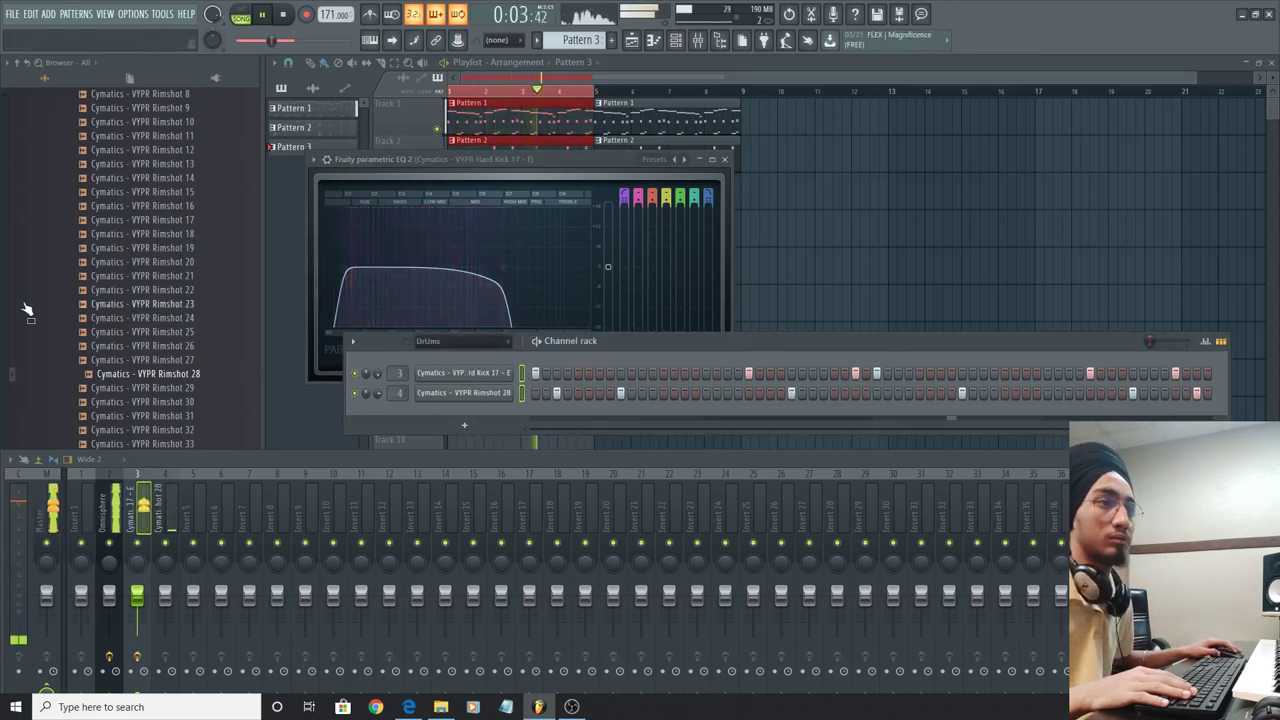
# Open the 90s Snares folder and audition several of its snares against the playing beat.
pyautogui.scroll(5, 27, 310)
pyautogui.click(122, 318)
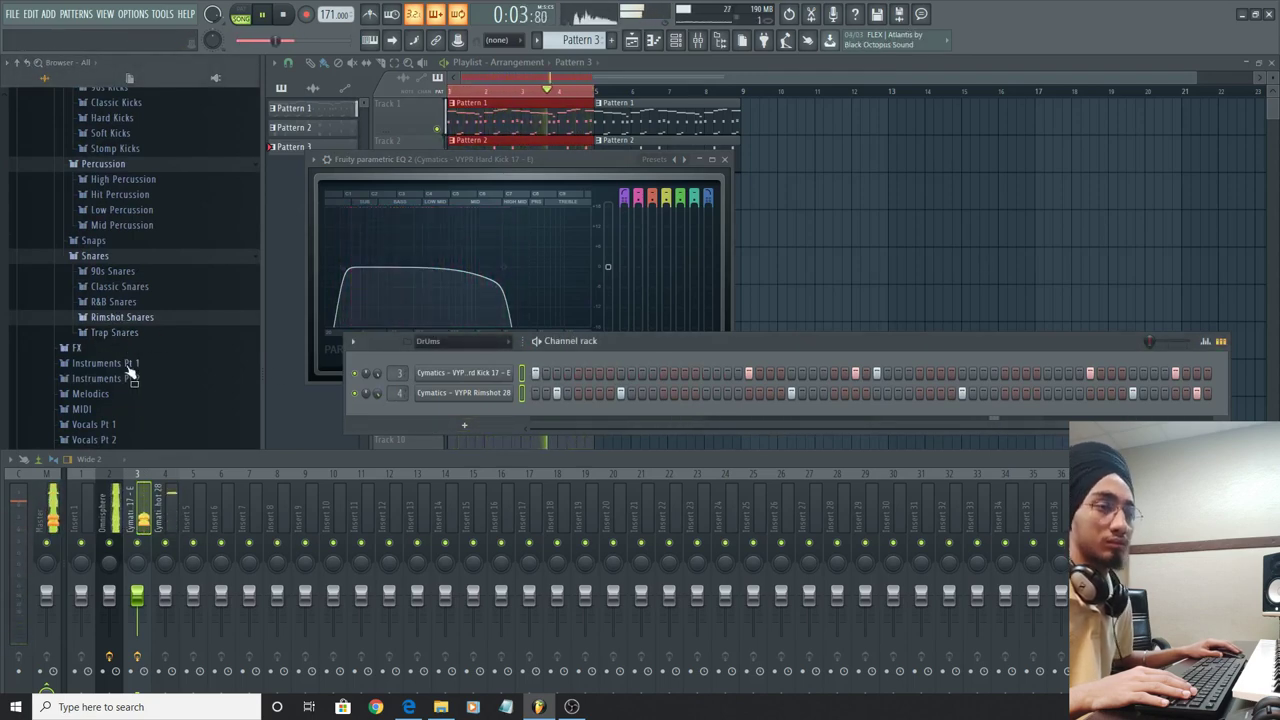
pyautogui.click(112, 271)
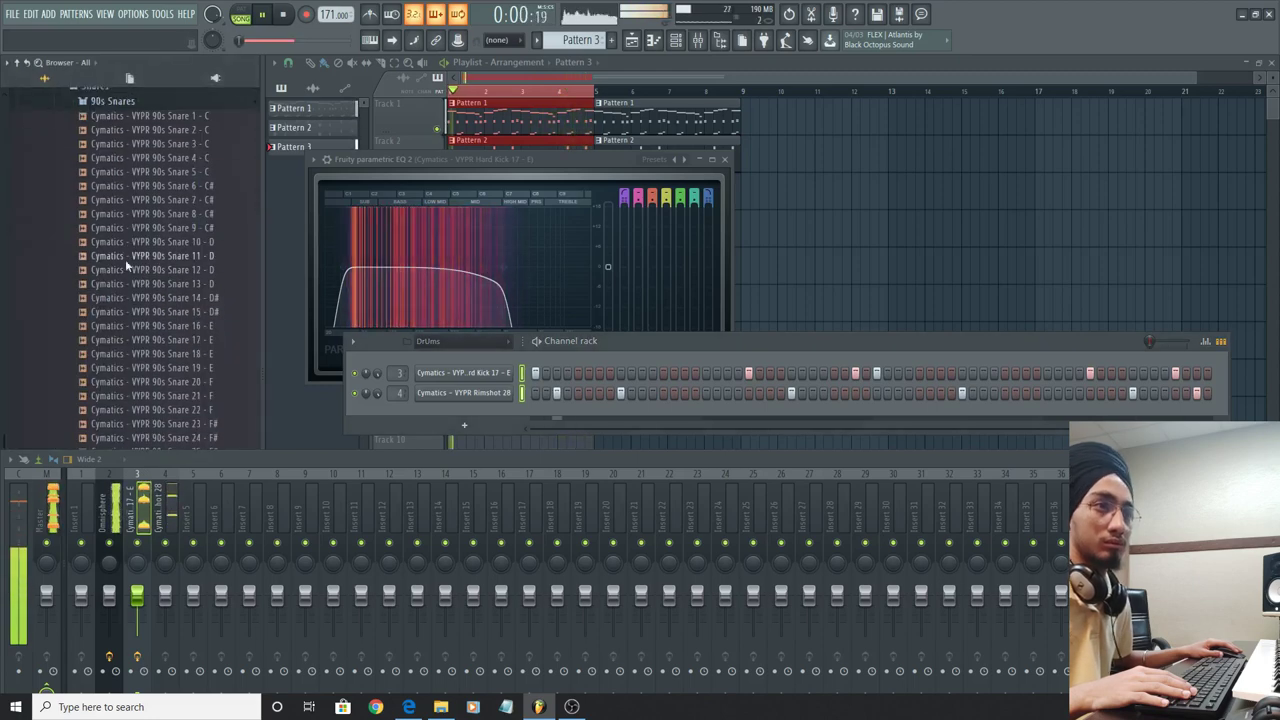
pyautogui.click(125, 310)
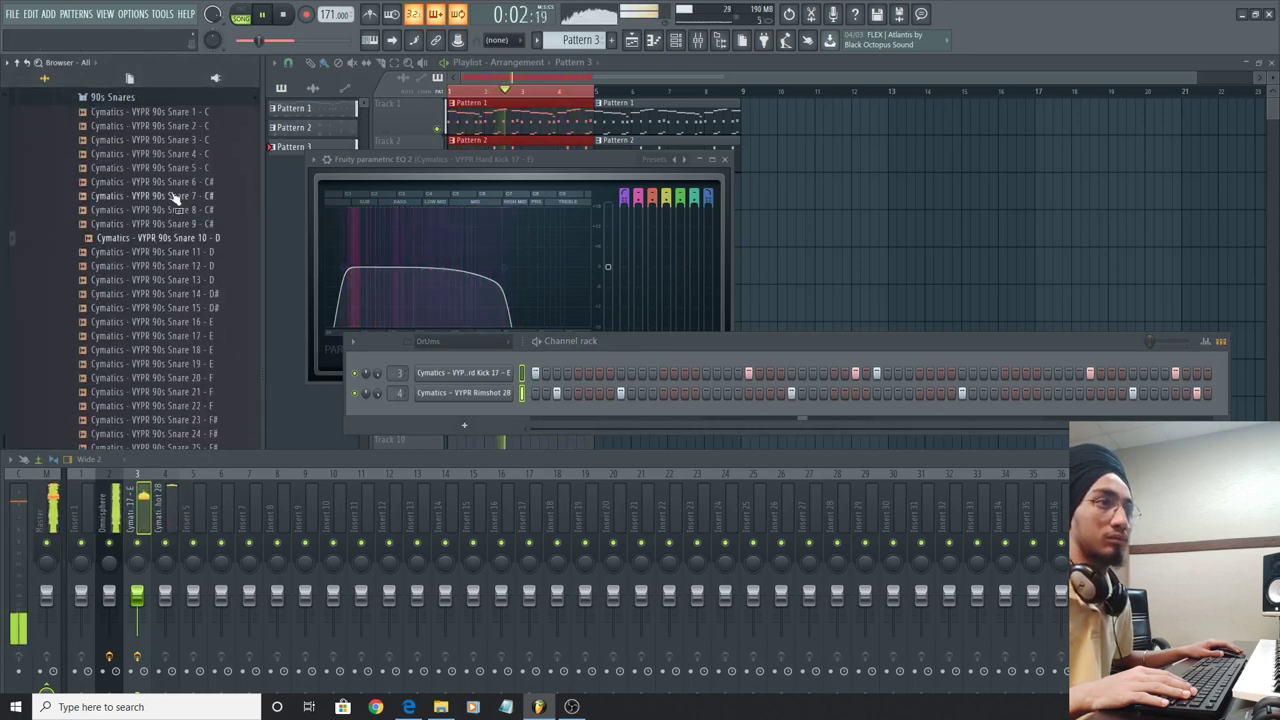
pyautogui.click(155, 256)
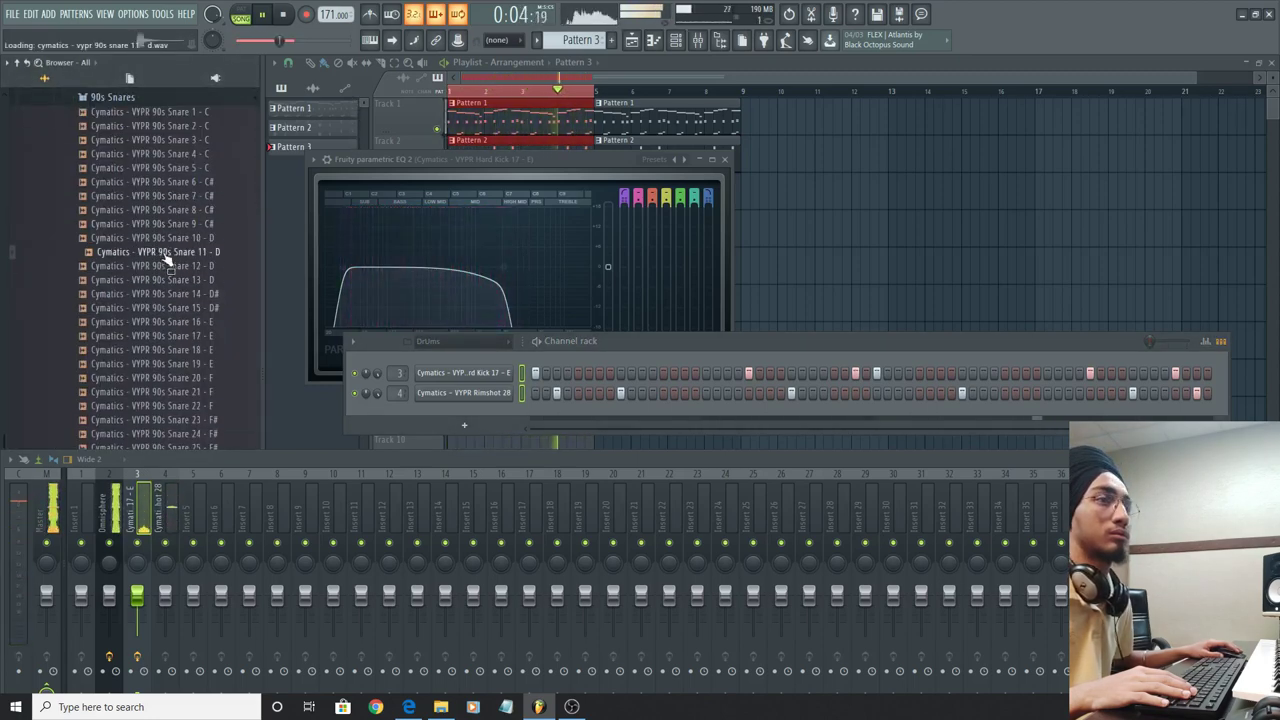
pyautogui.scroll(-4, 175, 300)
pyautogui.click(183, 336)
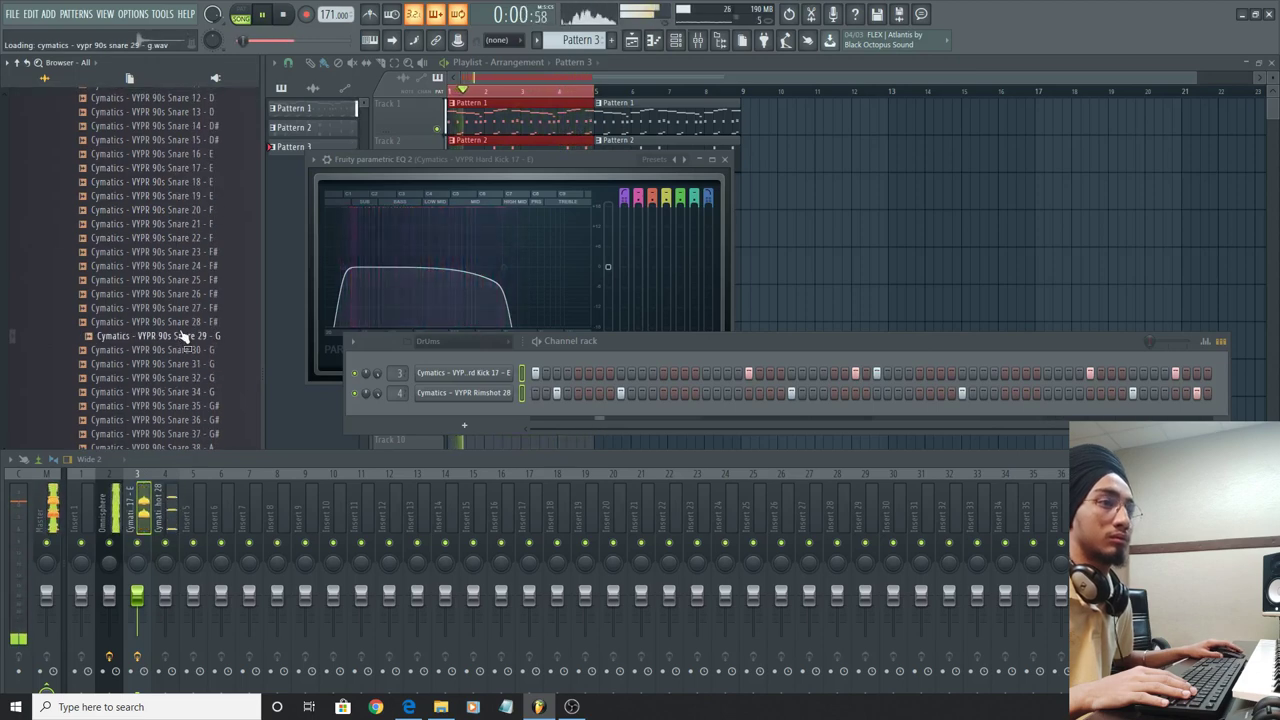
pyautogui.press('space')
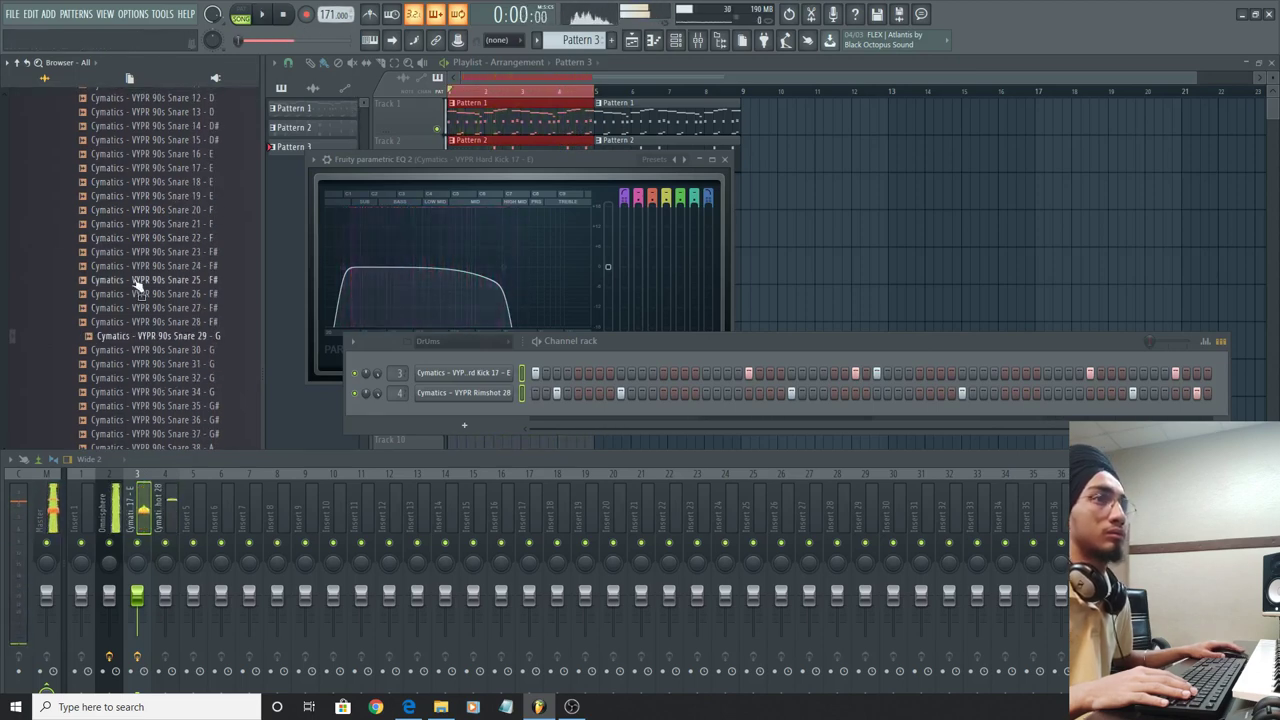
# Audition the last samples in the 90s Snares folder and add Cymatics - VYPR 90s Snare 38 - A as a new channel.
pyautogui.scroll(-8, 178, 196)
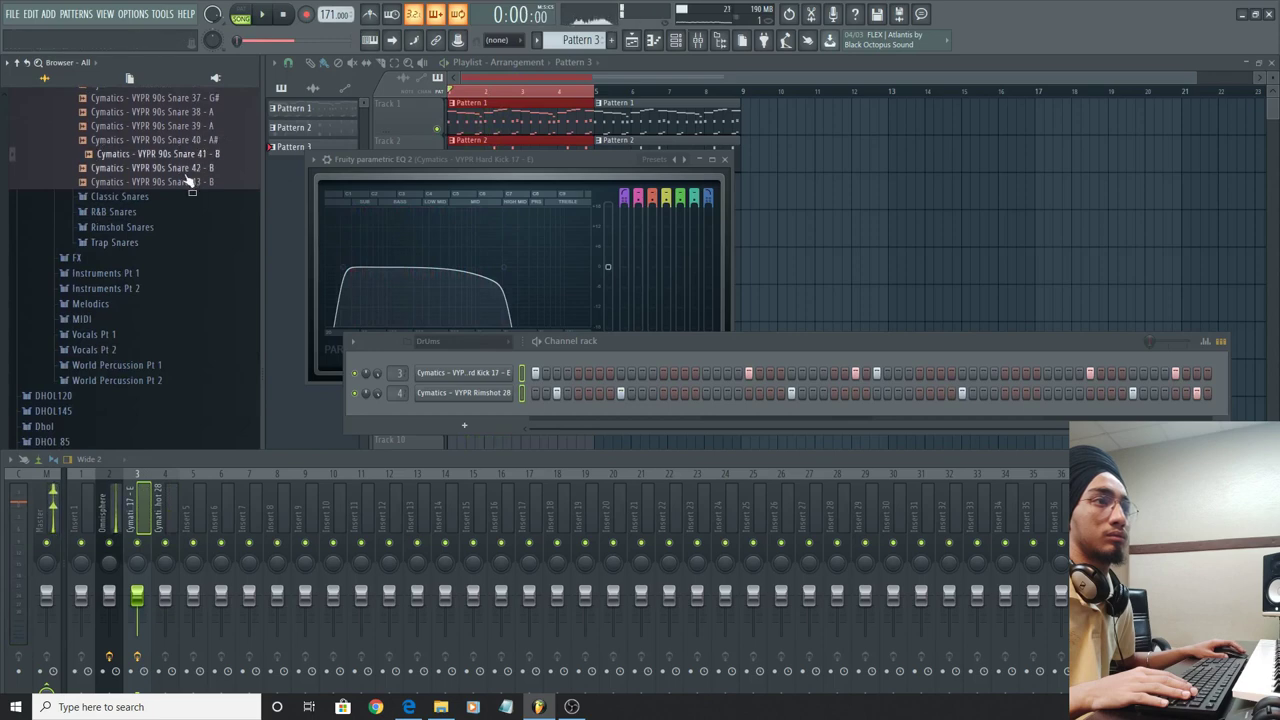
pyautogui.scroll(2, 194, 222)
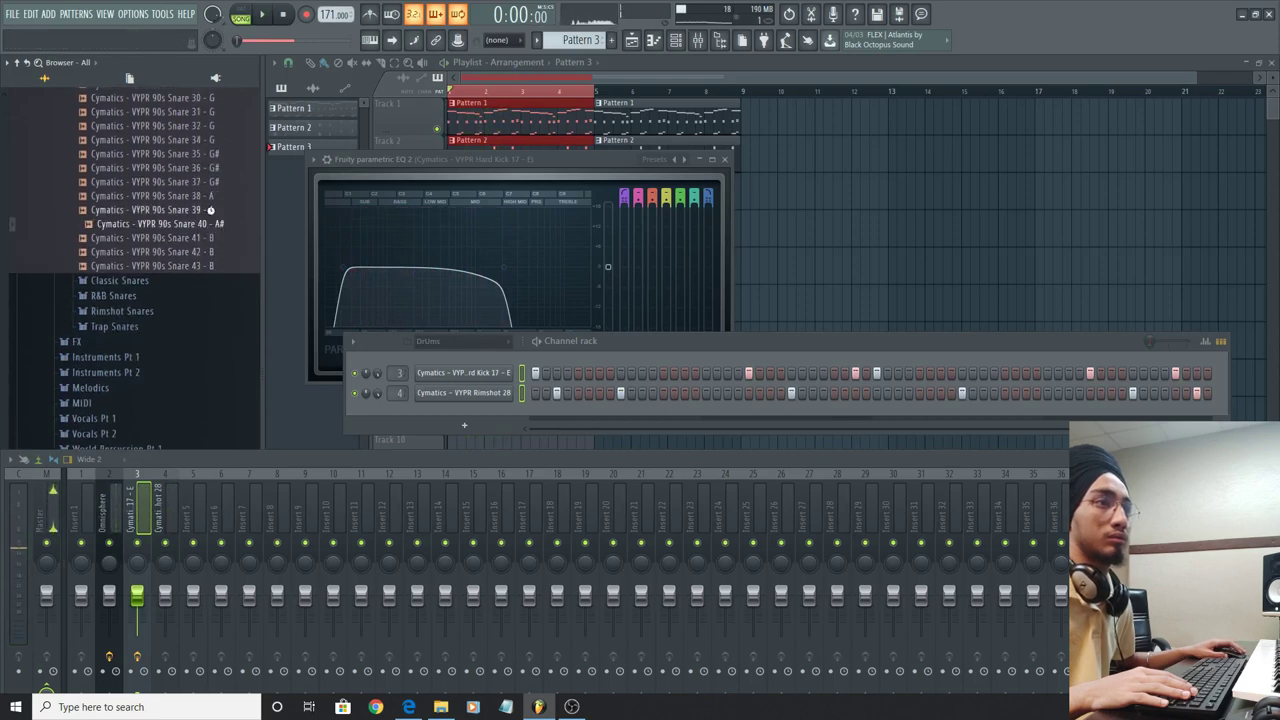
pyautogui.click(205, 211)
pyautogui.press('space')
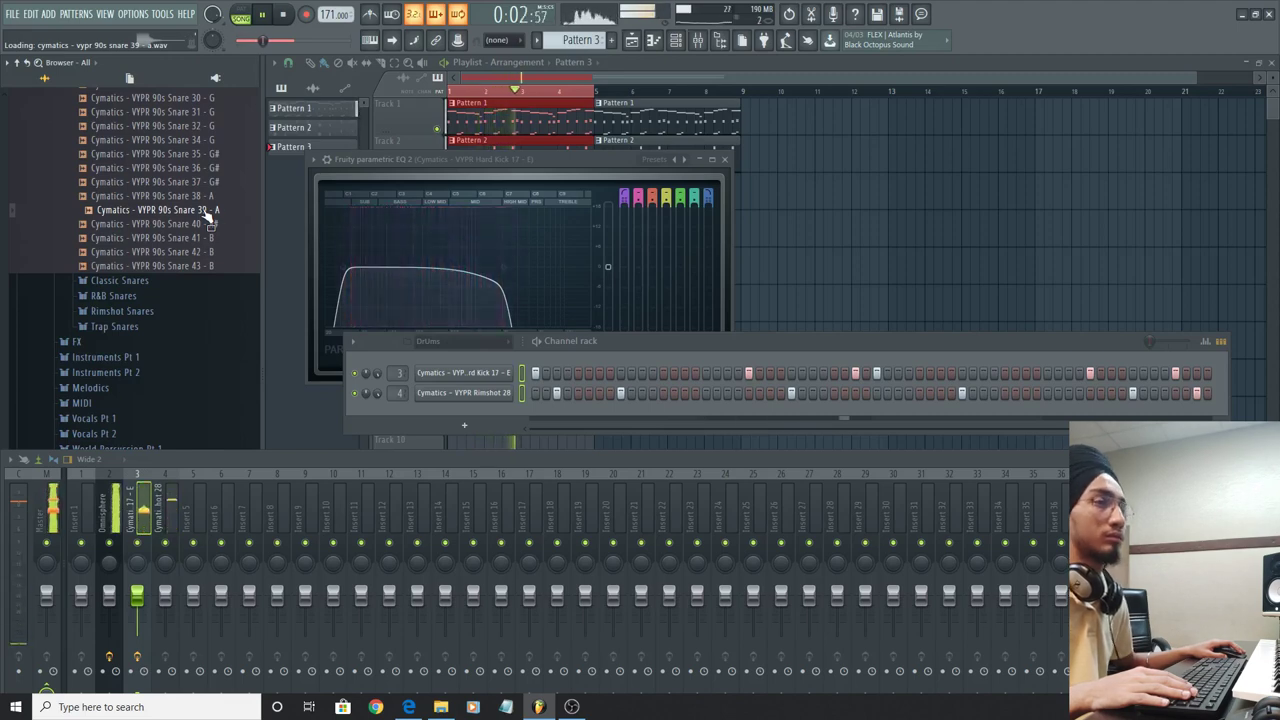
pyautogui.click(211, 188)
pyautogui.moveTo(224, 202); pyautogui.dragTo(607, 410)
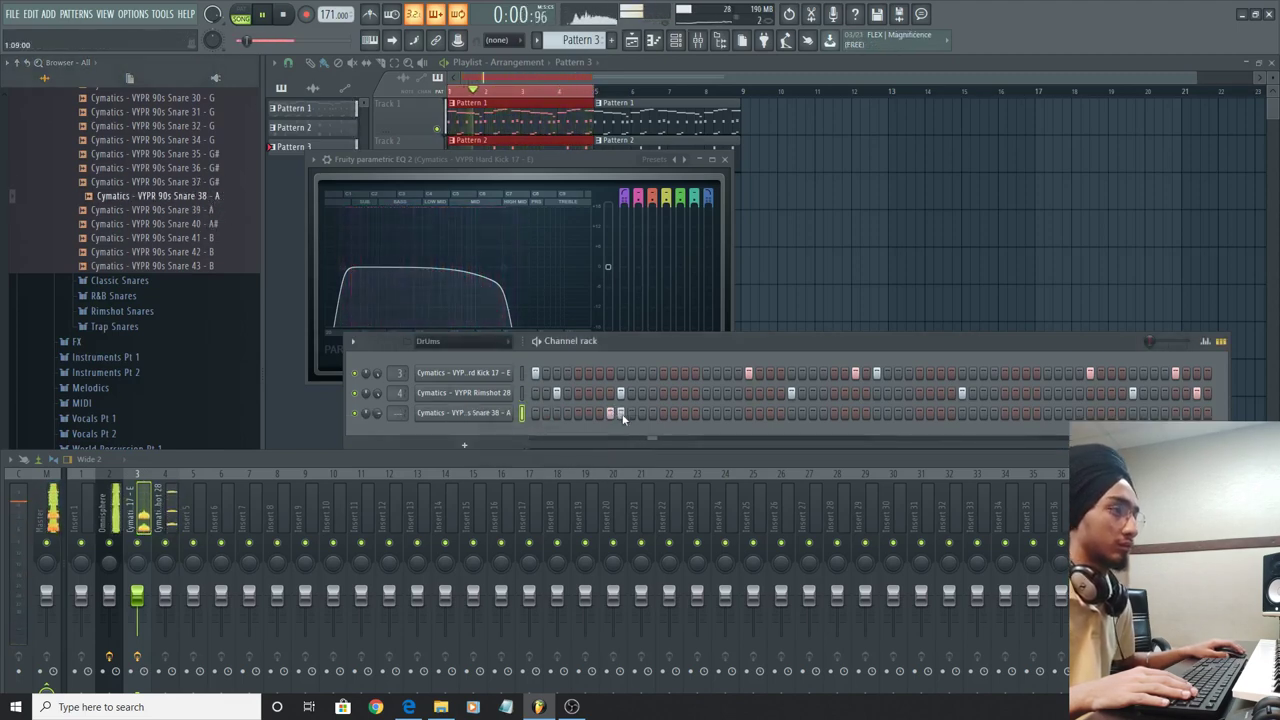
# Layer the 90s snare with the rimshot by placing its hits at step 9 of each of the four bars.
pyautogui.press('space')
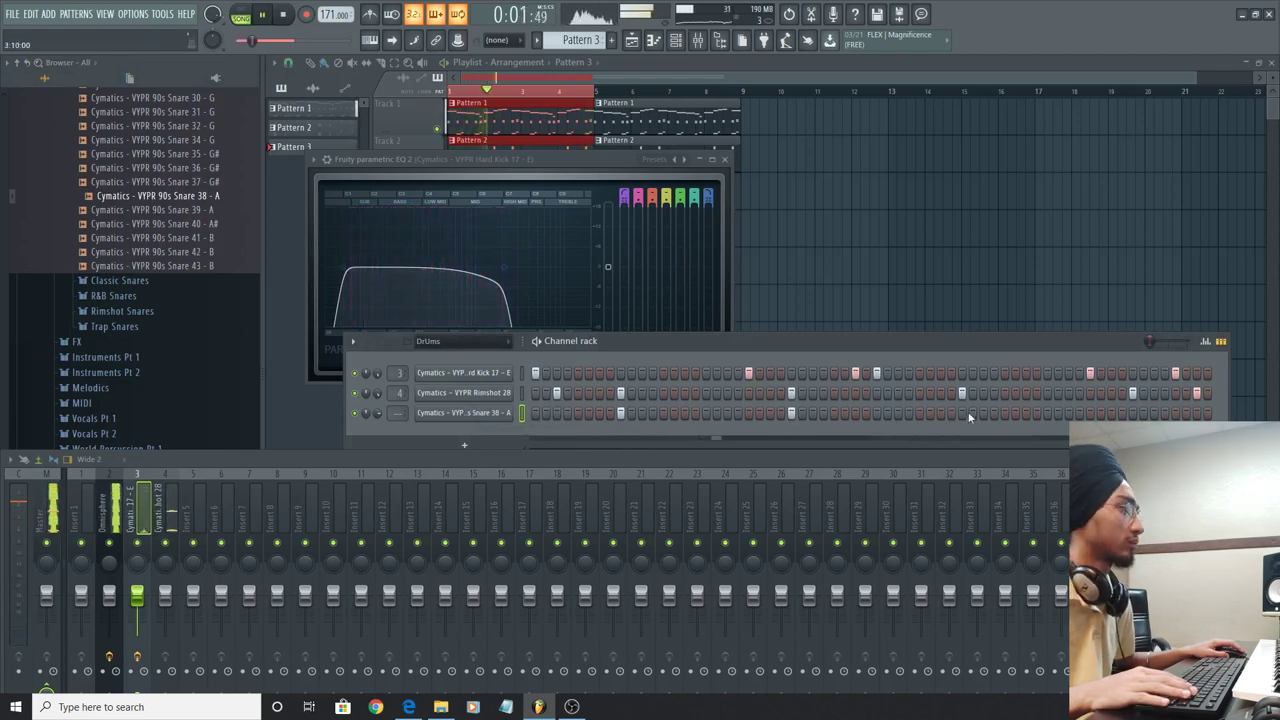
pyautogui.click(966, 414)
pyautogui.click(1133, 414)
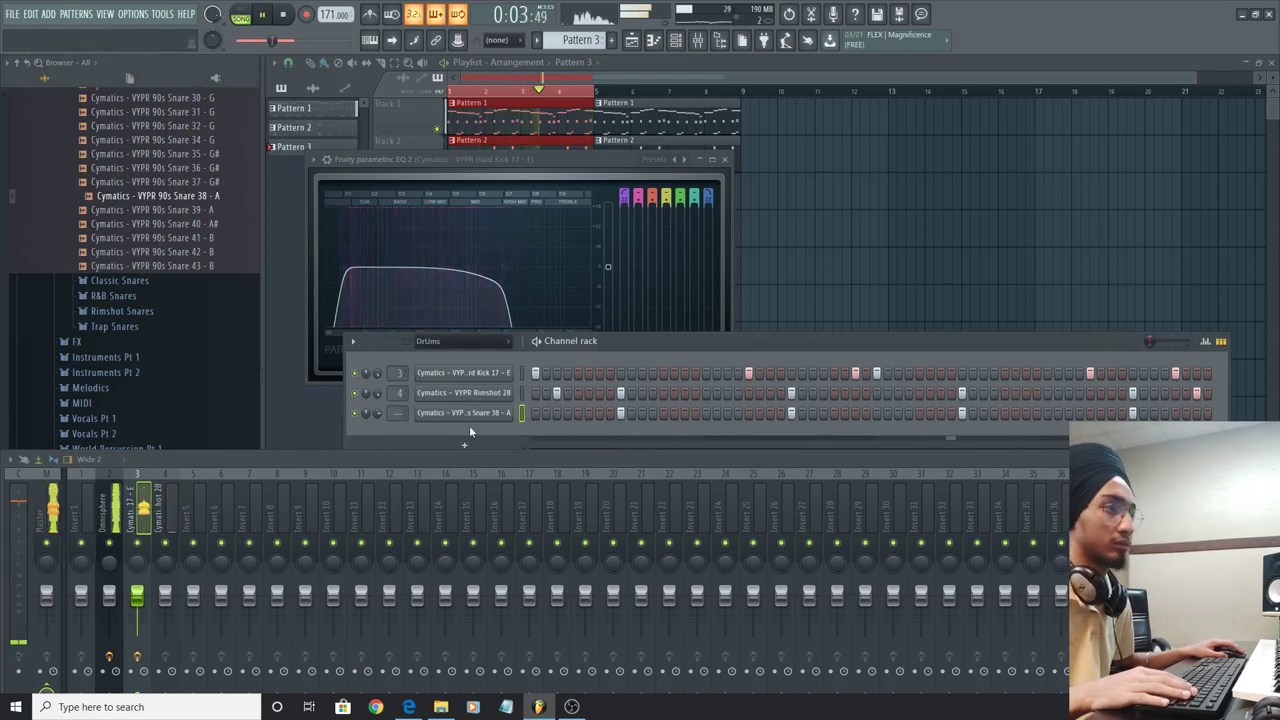
# Open the 90s snare channel's settings, assign it to mixer track 5 and restart playback.
pyautogui.click(466, 414)
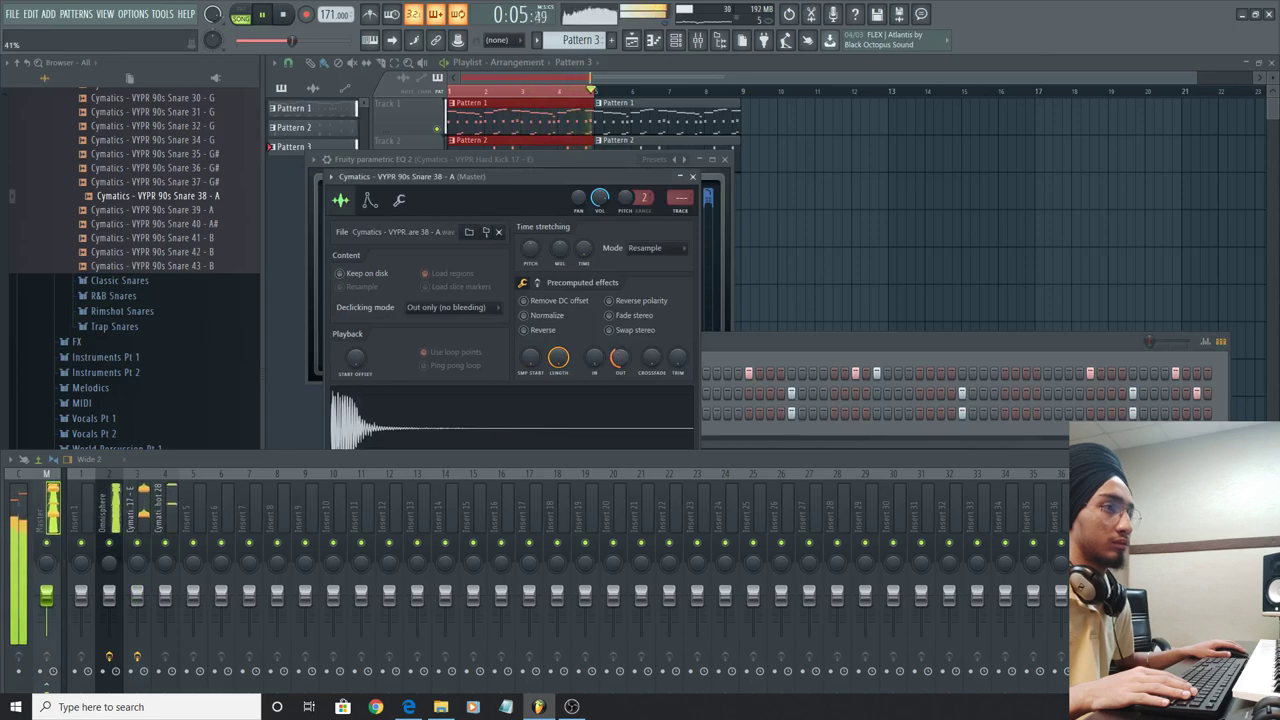
pyautogui.click(753, 358)
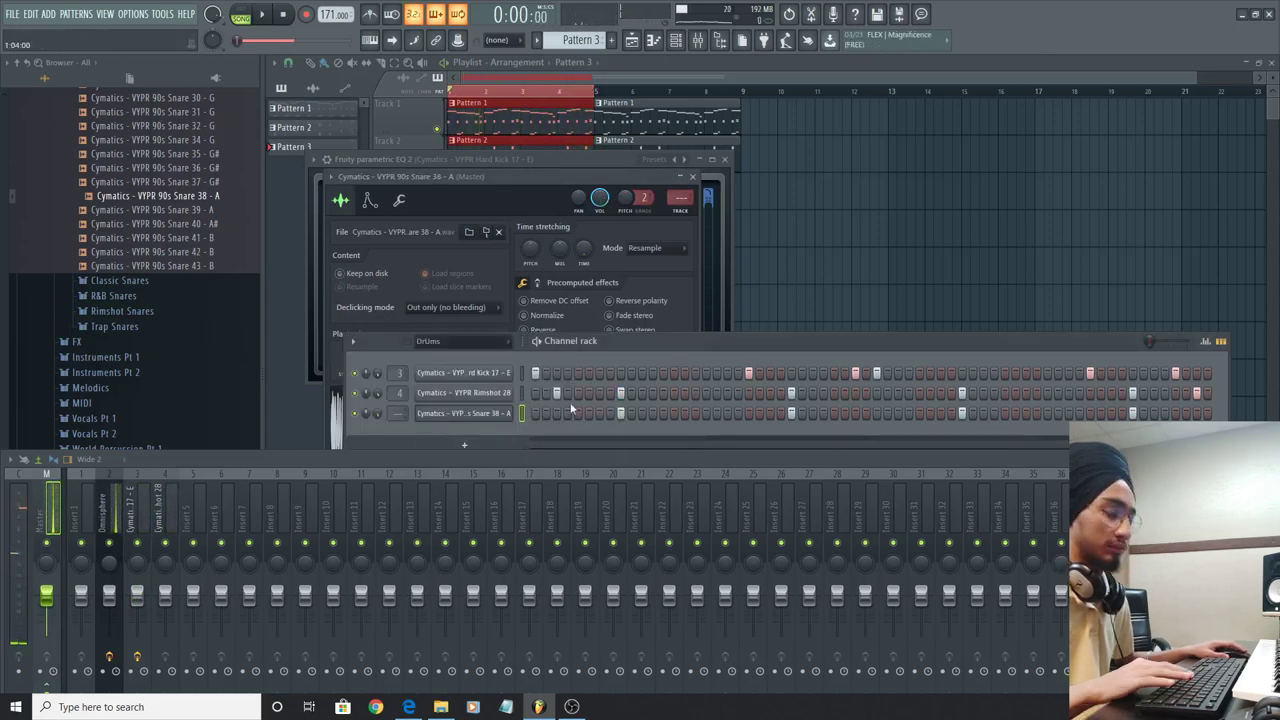
pyautogui.press('space')
# Load Fruity WaveShaper on the 90s snare's mixer track, bend its curve upward, and close the open plugin windows.
pyautogui.click(1128, 521)
pyautogui.moveTo(1146, 406)
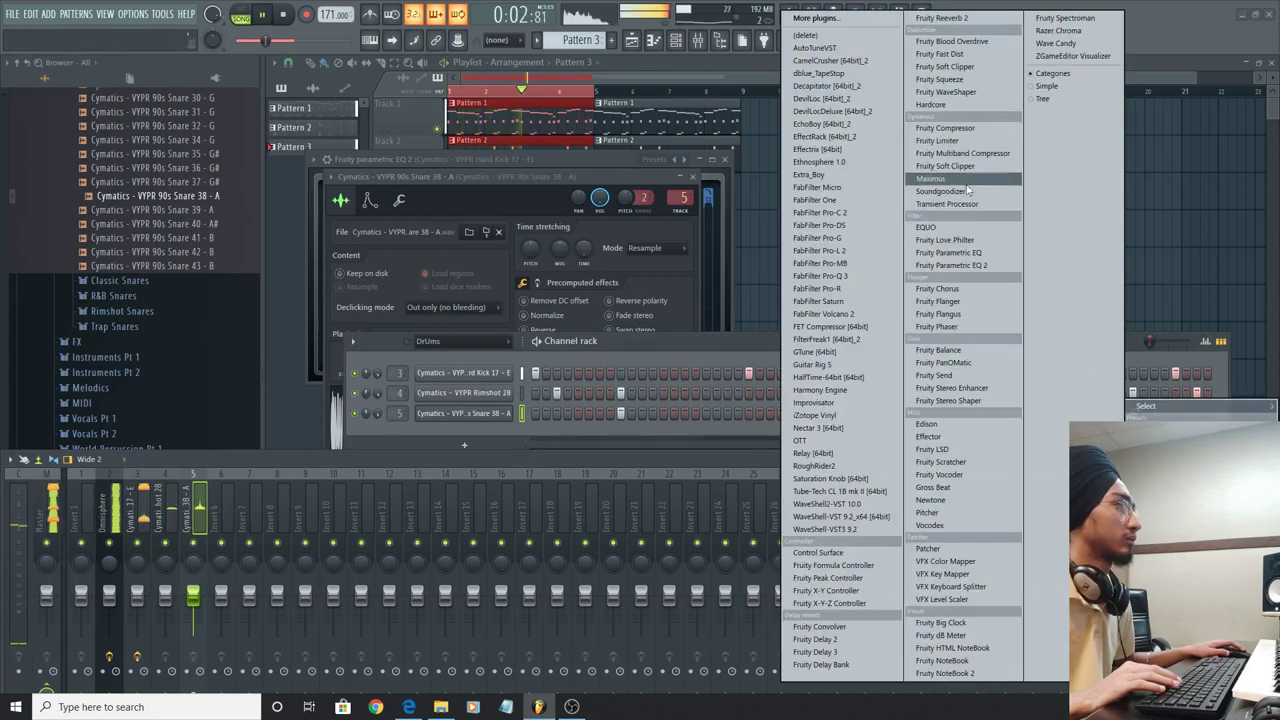
pyautogui.click(945, 91)
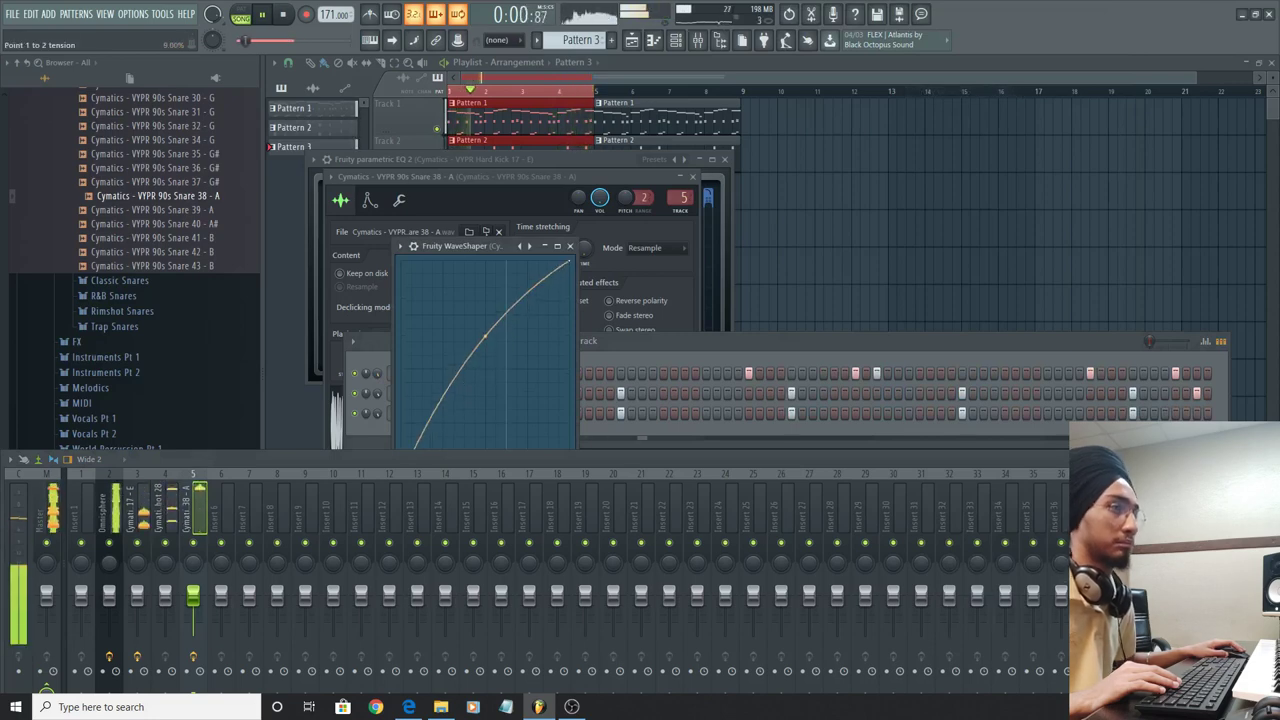
pyautogui.click(621, 344)
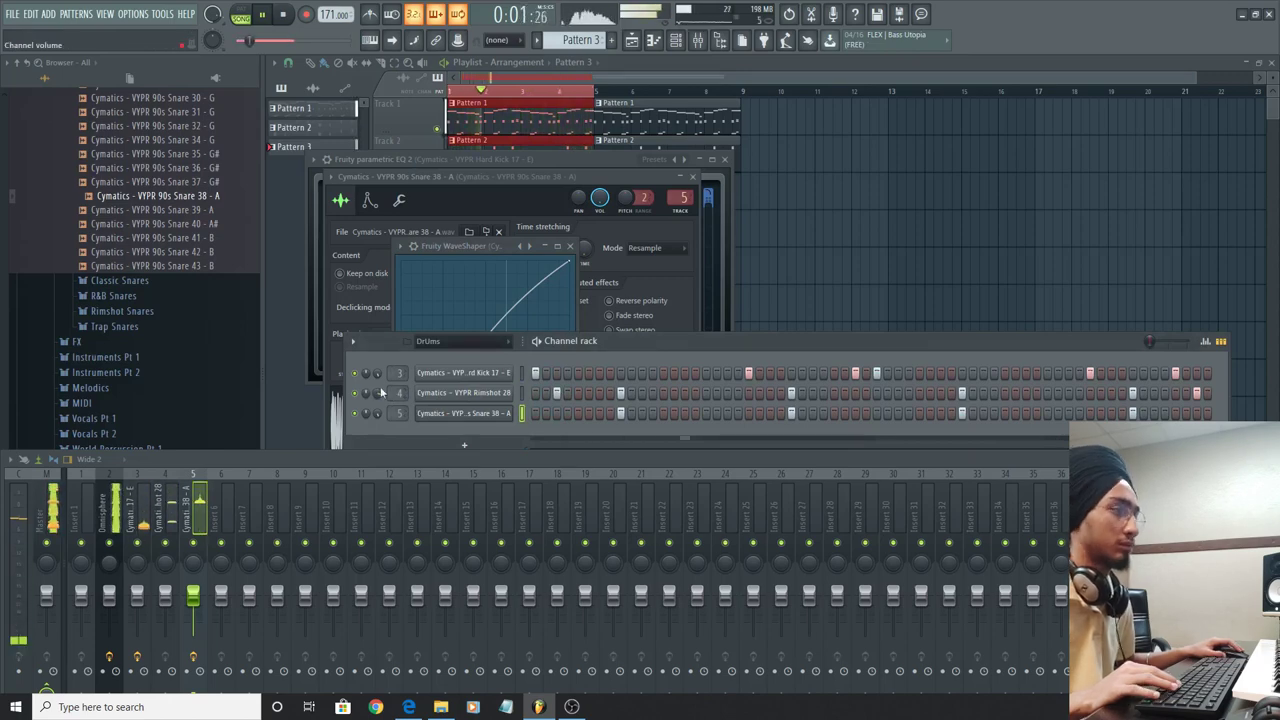
pyautogui.click(965, 236)
pyautogui.rightClick(968, 240)
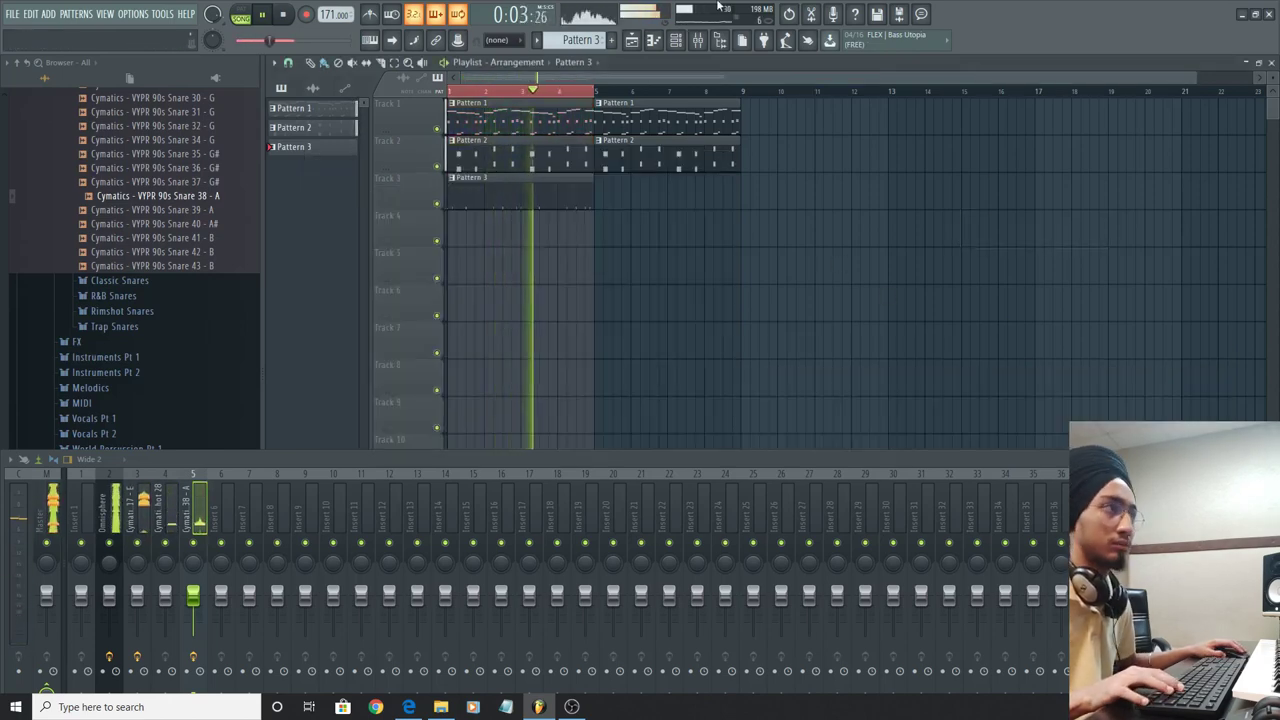
# Bring back the channel rack and collapse the Snares folder in the sample browser.
pyautogui.click(675, 39)
pyautogui.scroll(10, 175, 318)
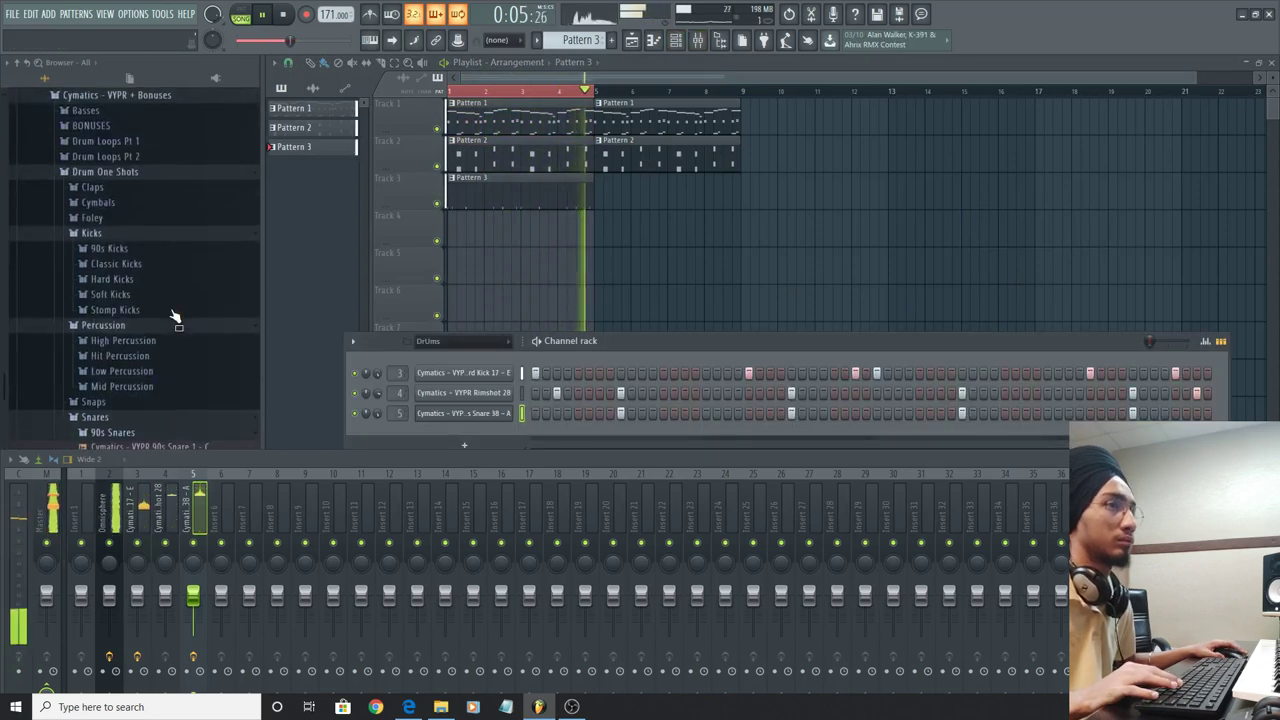
pyautogui.scroll(-5, 175, 318)
pyautogui.click(171, 166)
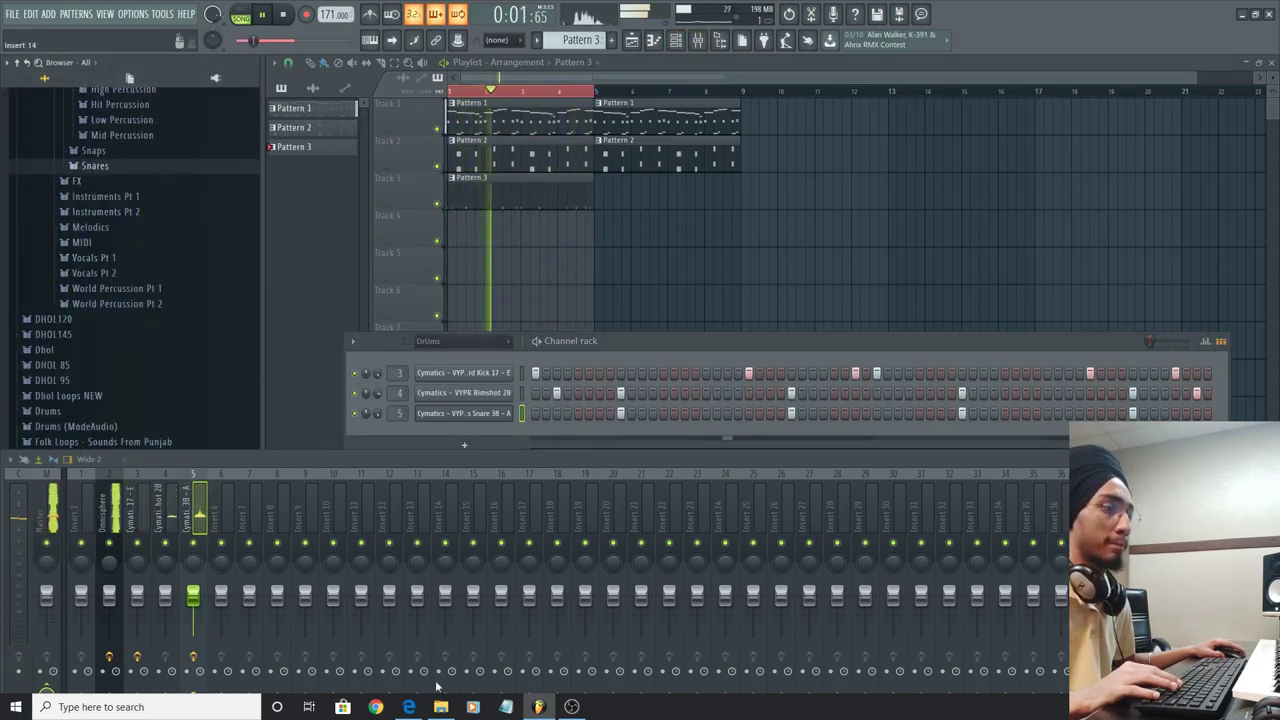
# Switch to File Explorer and open SINISTER > MINUS > HIHAT LOOPS on the PRODUCTION PK DA (E:) drive.
pyautogui.click(440, 706)
pyautogui.click(100, 275)
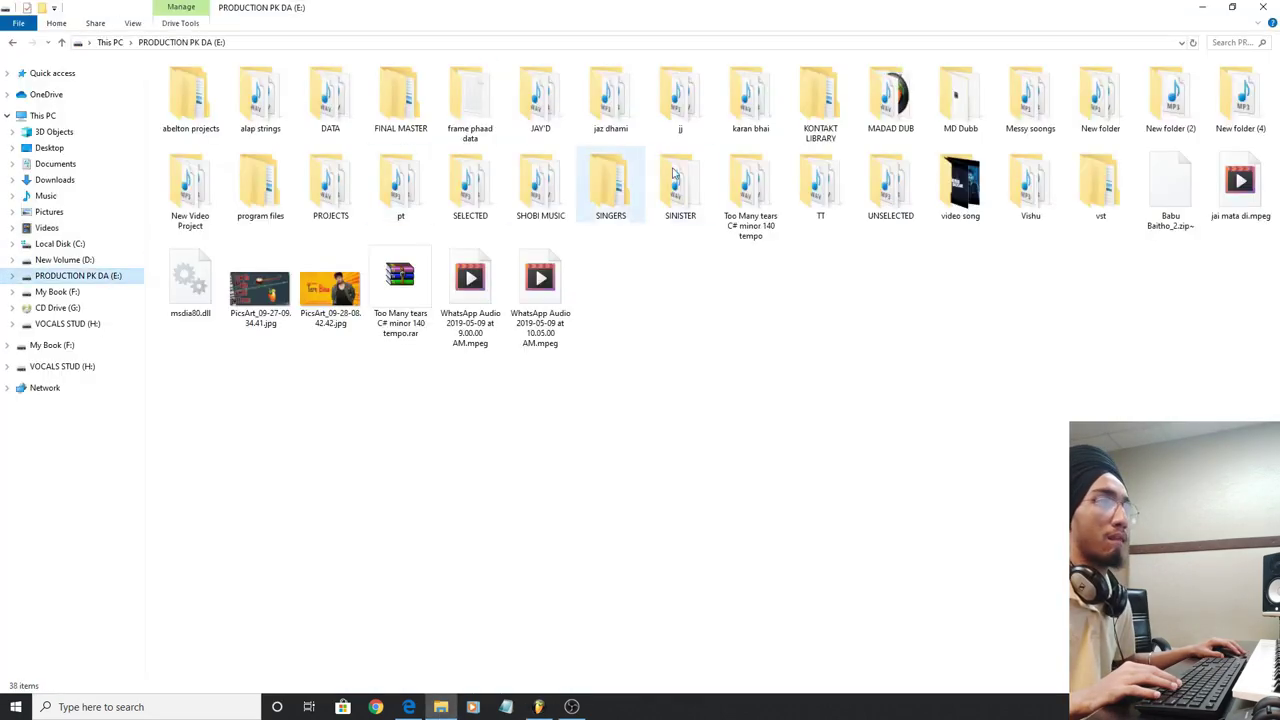
pyautogui.doubleClick(680, 185)
pyautogui.doubleClick(261, 100)
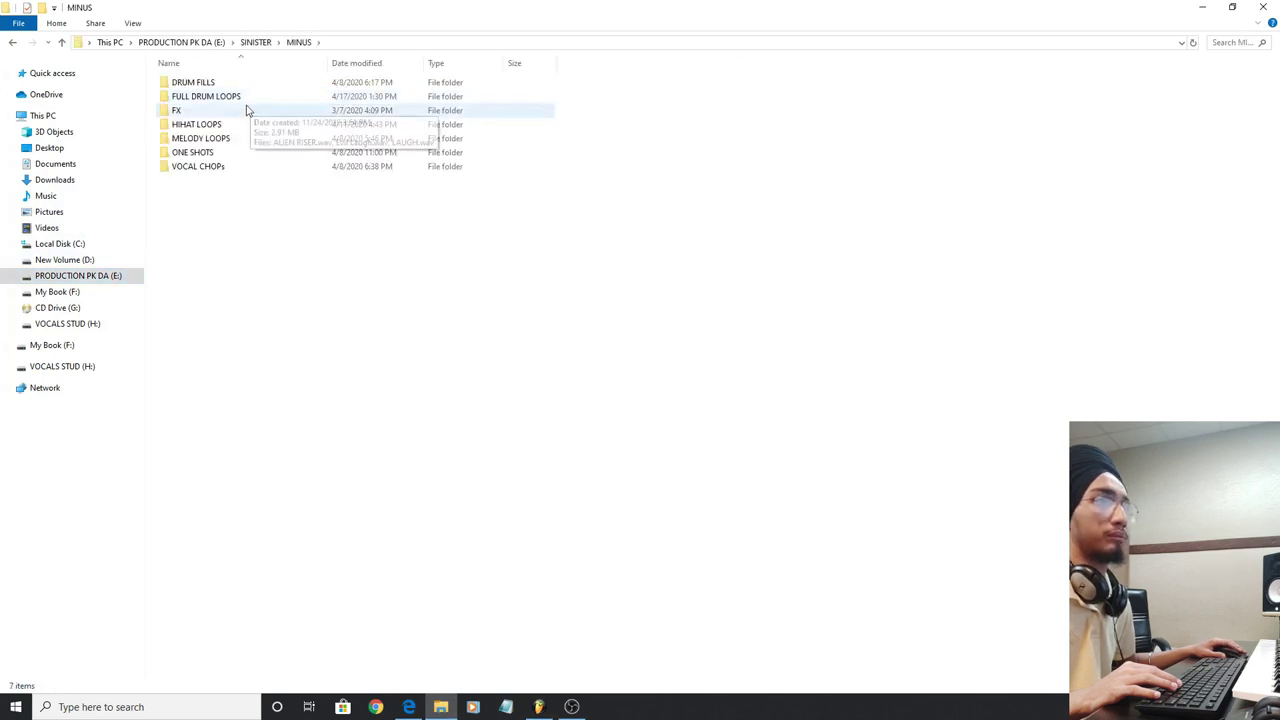
pyautogui.click(246, 128)
pyautogui.doubleClick(246, 126)
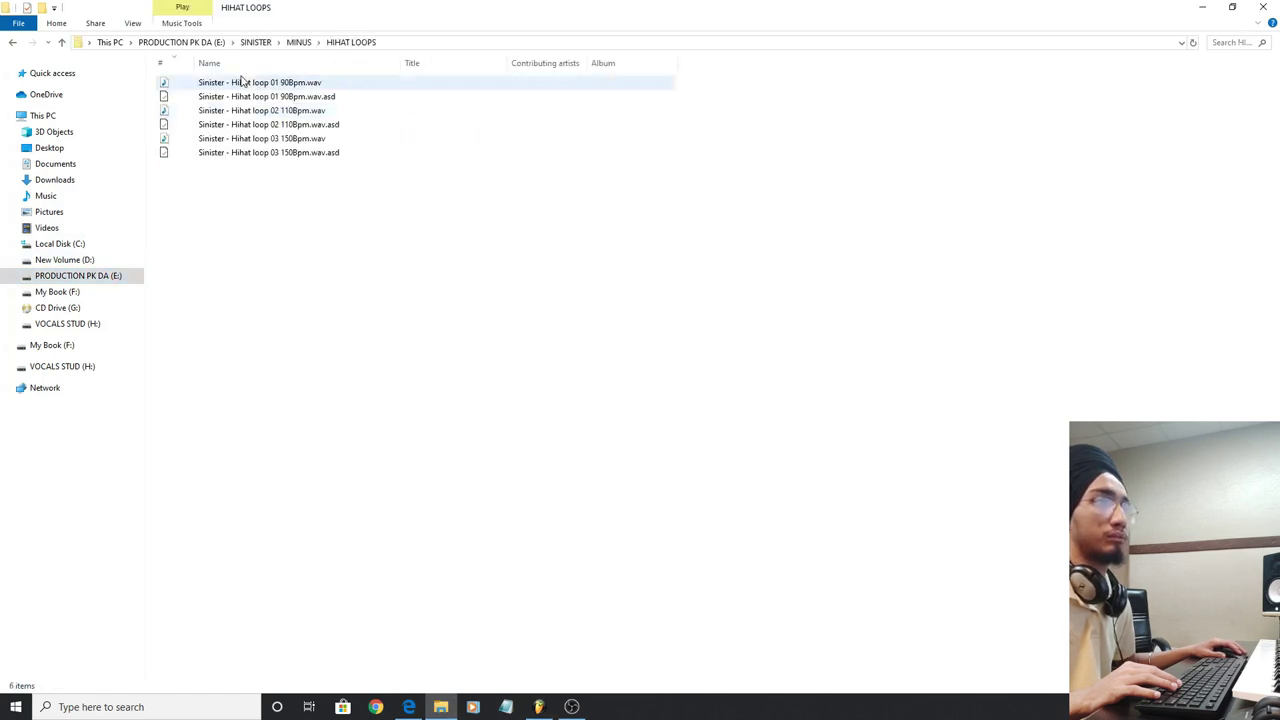
# Preview Sinister - Hihat loop 01 90Bpm.wav and place it in the FL Studio playlist on track 5 at bar 1.
pyautogui.click(244, 82)
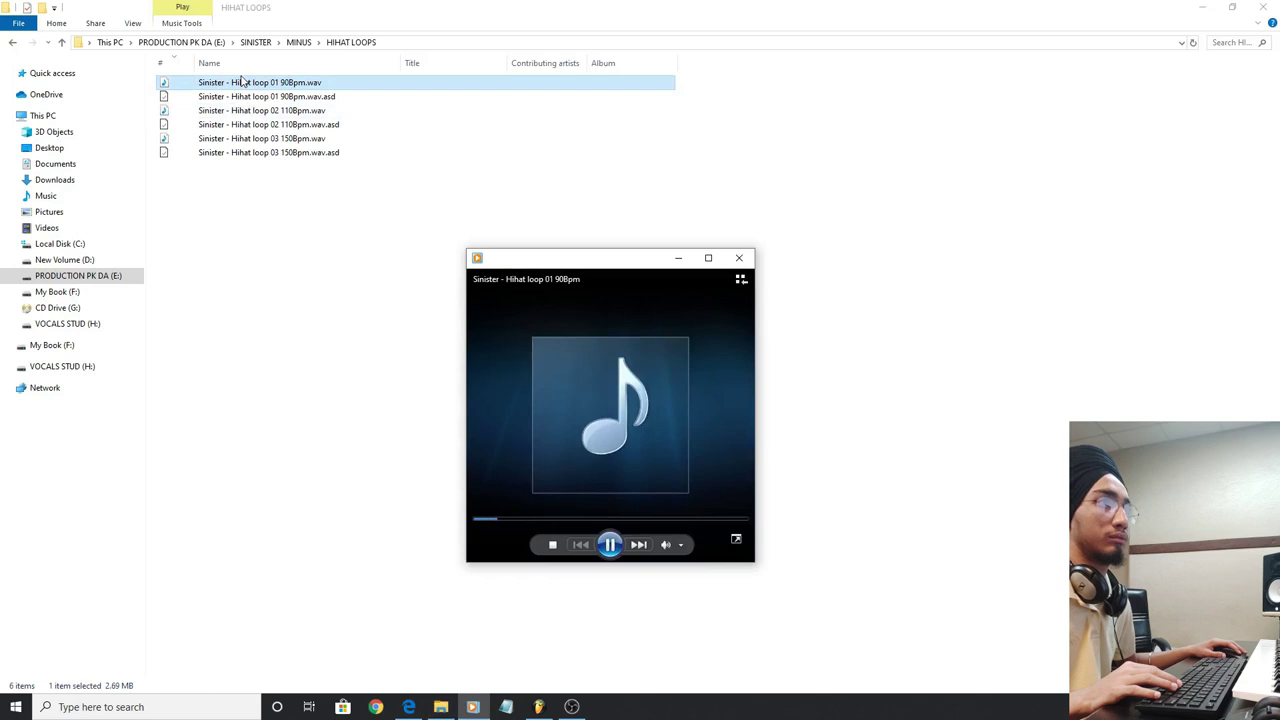
pyautogui.click(740, 258)
pyautogui.moveTo(330, 86); pyautogui.dragTo(412, 258)
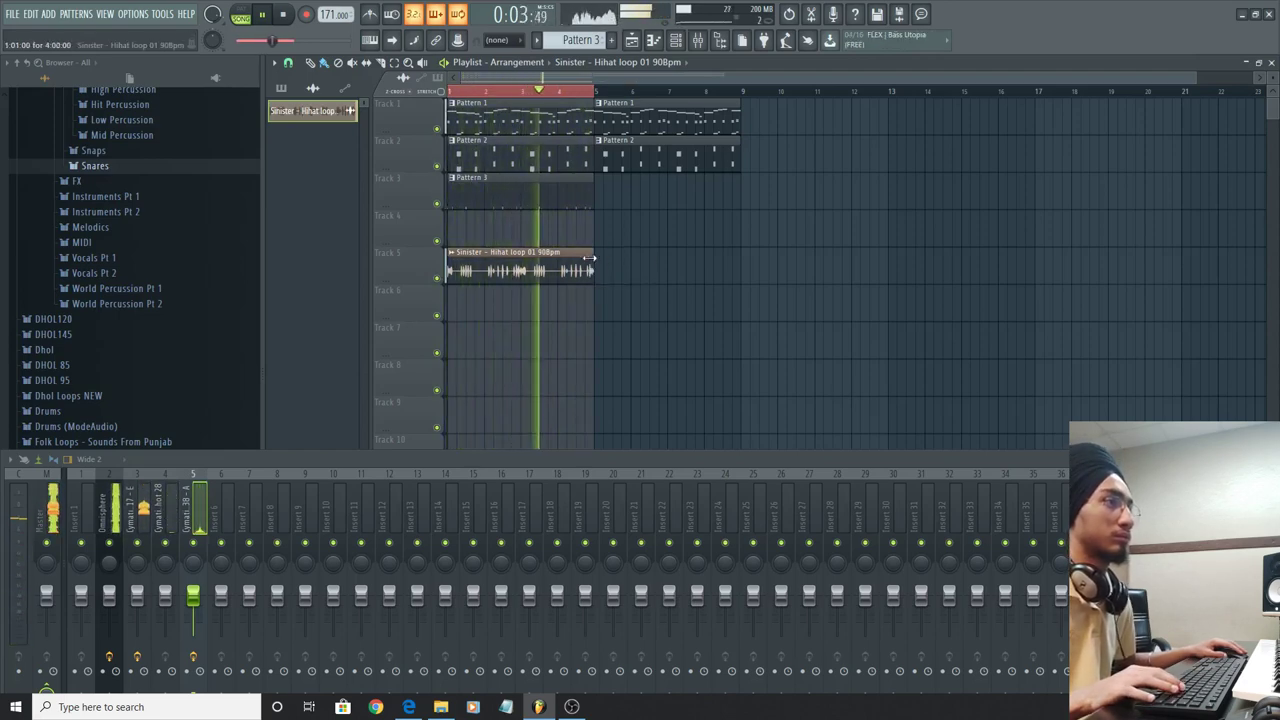
# Delete the hi-hat loop copy on track 4 and stretch the remaining clip on track 5 to eight bars.
pyautogui.press('space')
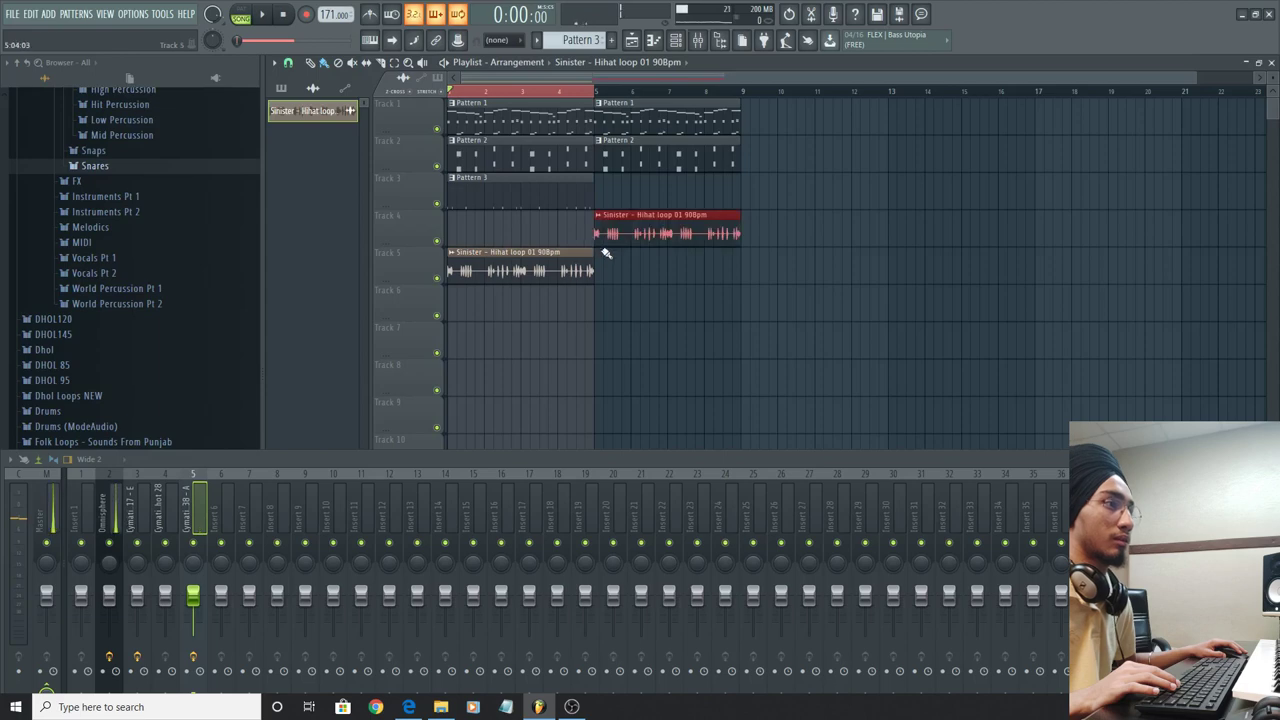
pyautogui.press('Delete')
pyautogui.moveTo(594, 270); pyautogui.dragTo(748, 271)
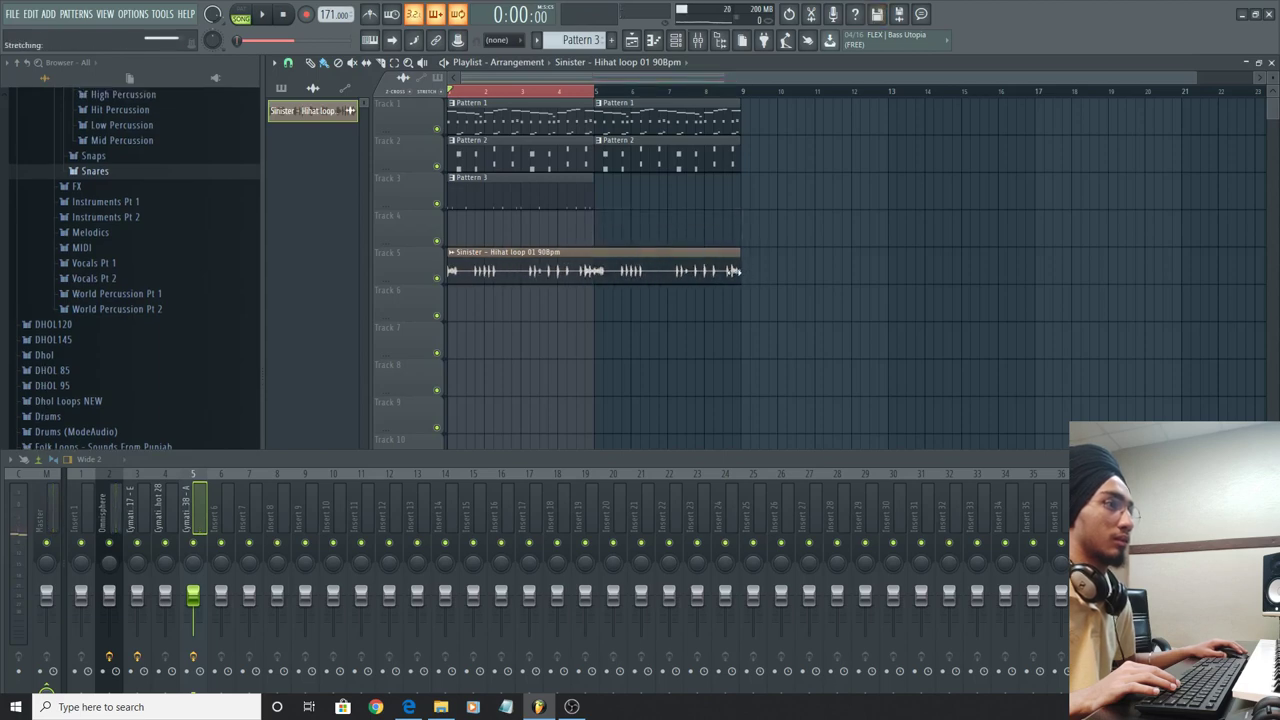
# Reset the hi-hat clip's time-stretching pitch and play the beat to check the loop.
pyautogui.doubleClick(691, 278)
pyautogui.rightClick(549, 263)
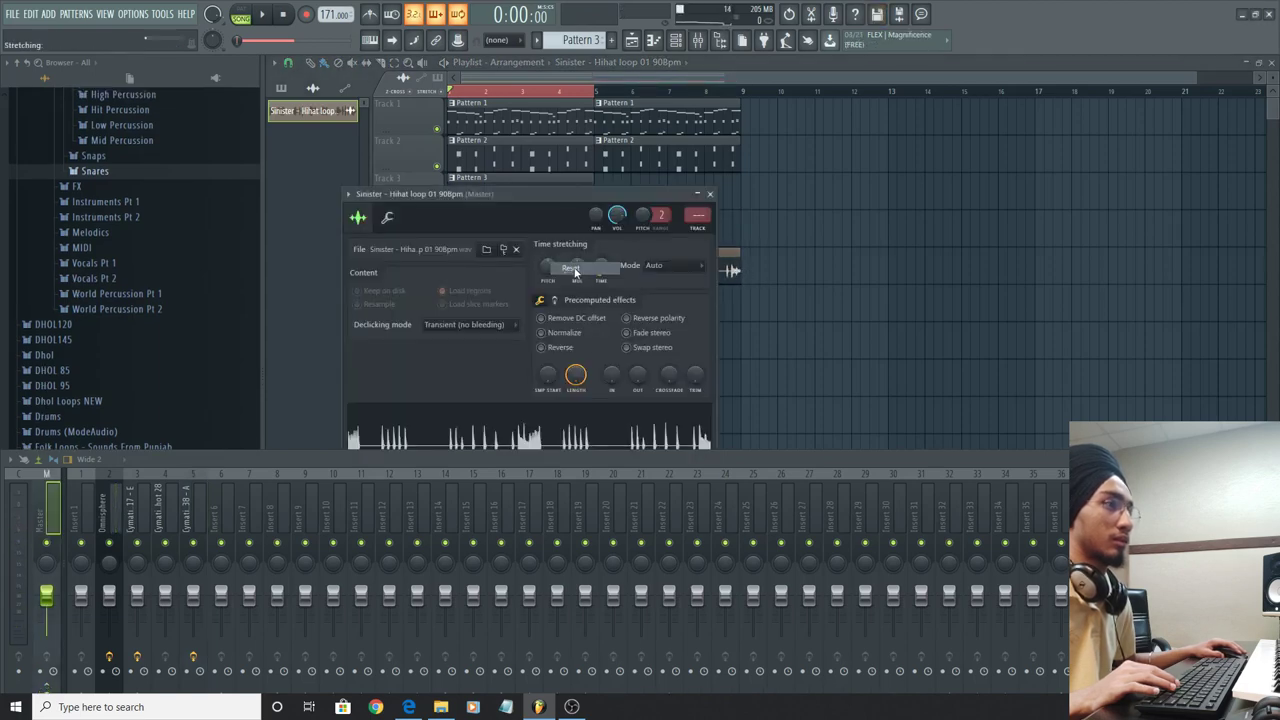
pyautogui.moveTo(573, 197); pyautogui.dragTo(971, 283)
pyautogui.press('space')
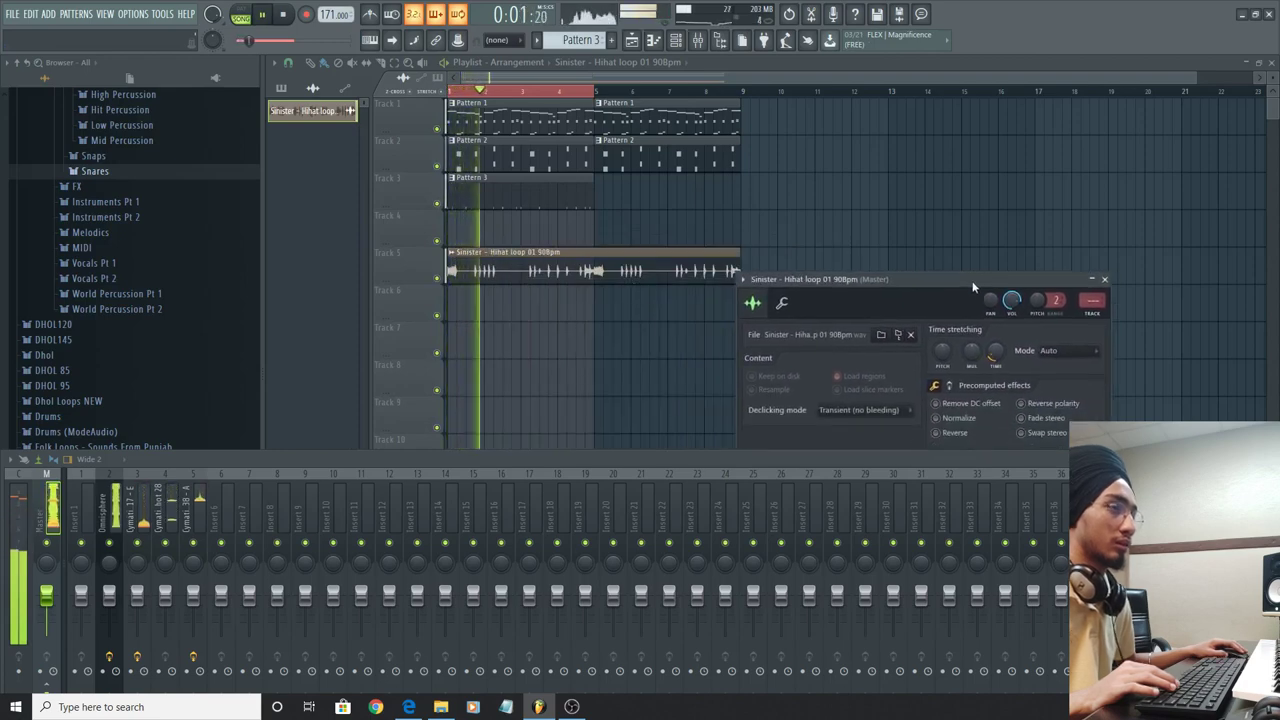
pyautogui.click(992, 242)
pyautogui.rightClick(1020, 243)
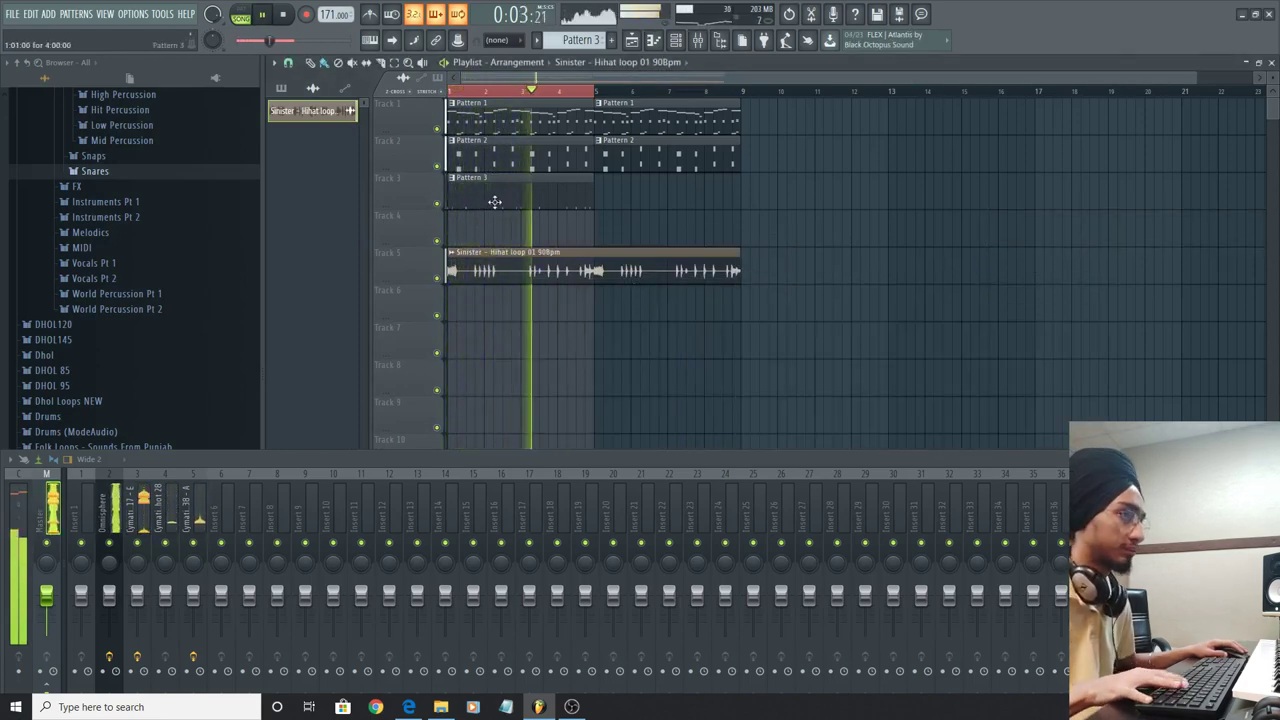
# Duplicate the Pattern 3 clip to bar 5 on track 3 and move the hi-hat loop up to track 4.
pyautogui.moveTo(495, 203); pyautogui.dragTo(644, 197)
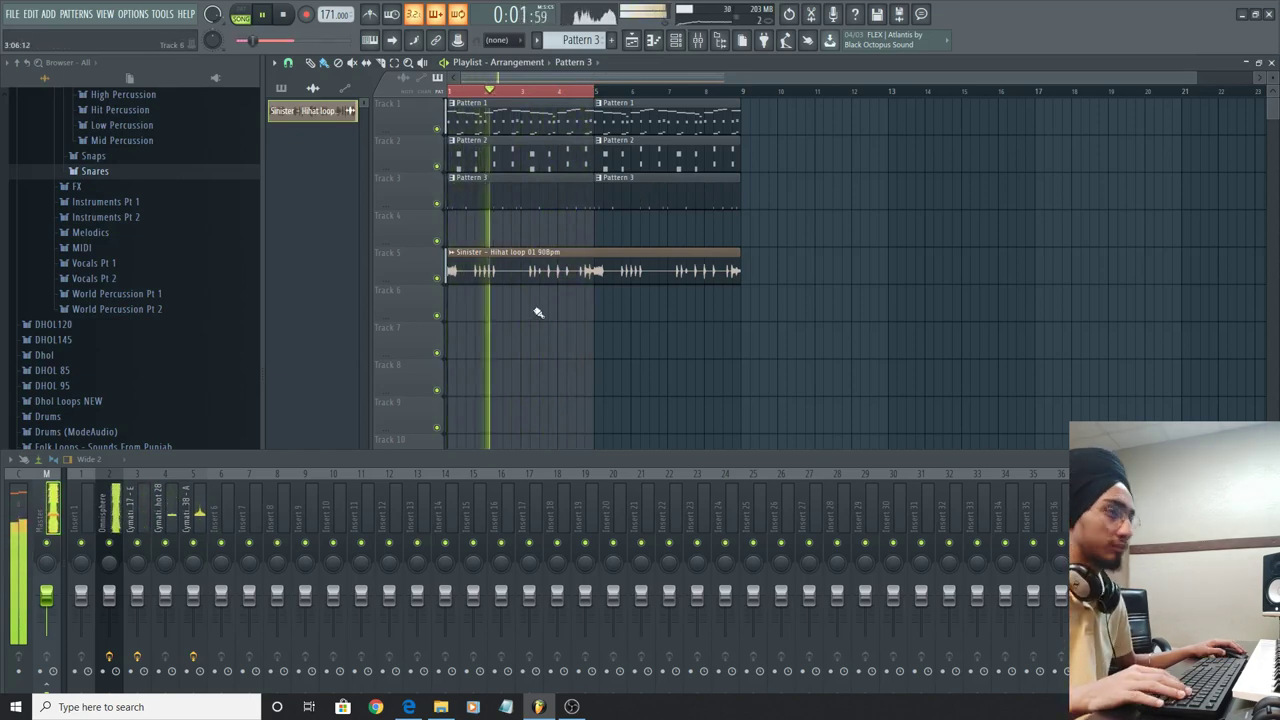
pyautogui.moveTo(524, 249); pyautogui.dragTo(524, 213)
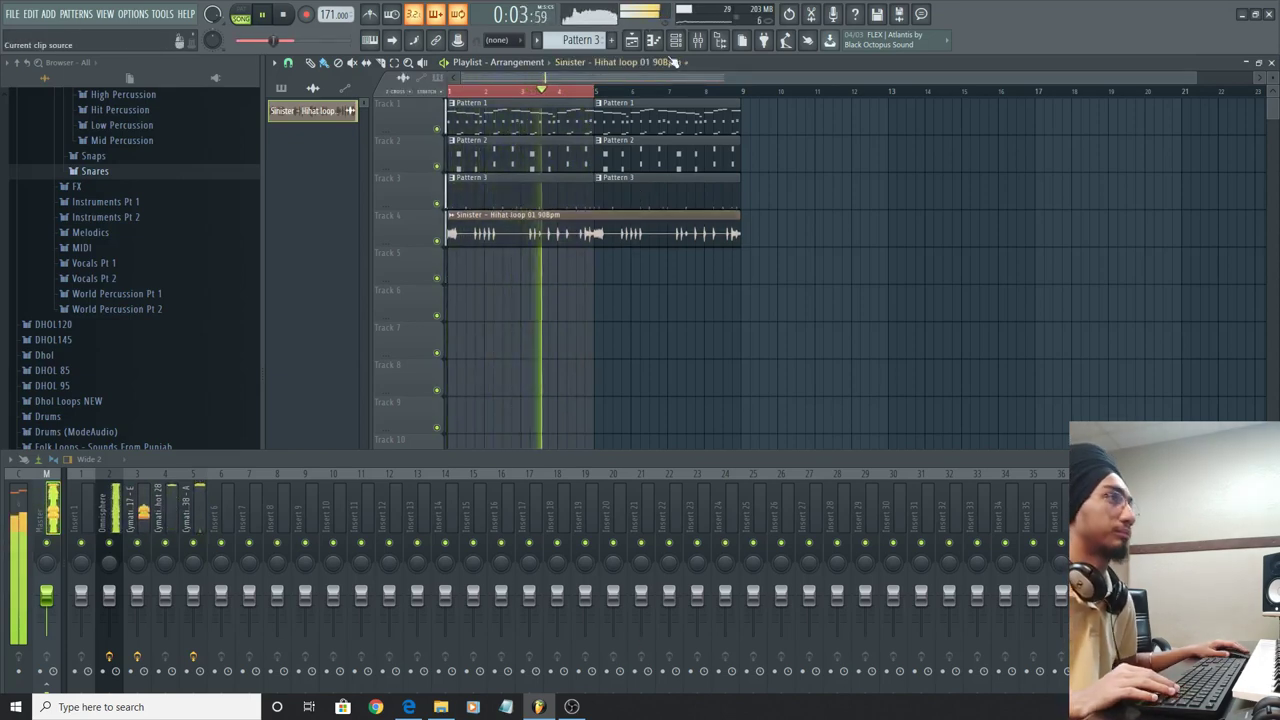
pyautogui.press('space')
# Raise the Boost in the hi-hat loop's precomputed effects and play the beat to hear it.
pyautogui.press('F6')
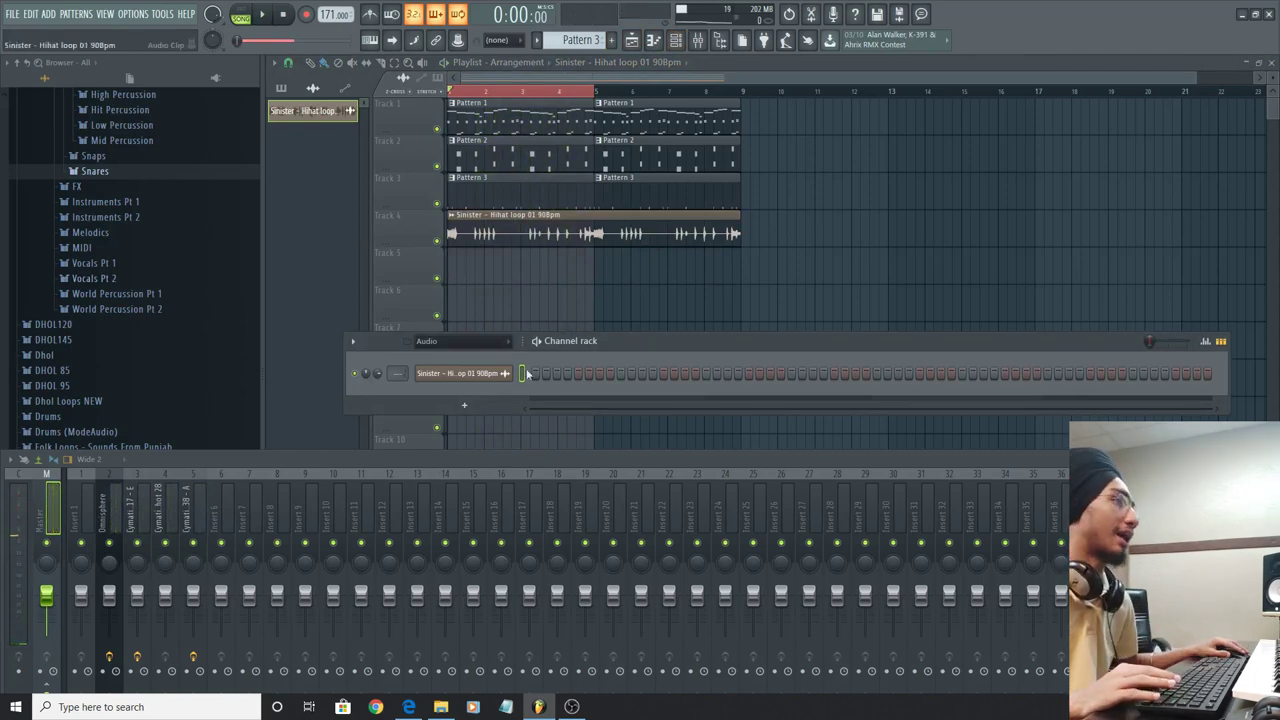
pyautogui.doubleClick(519, 237)
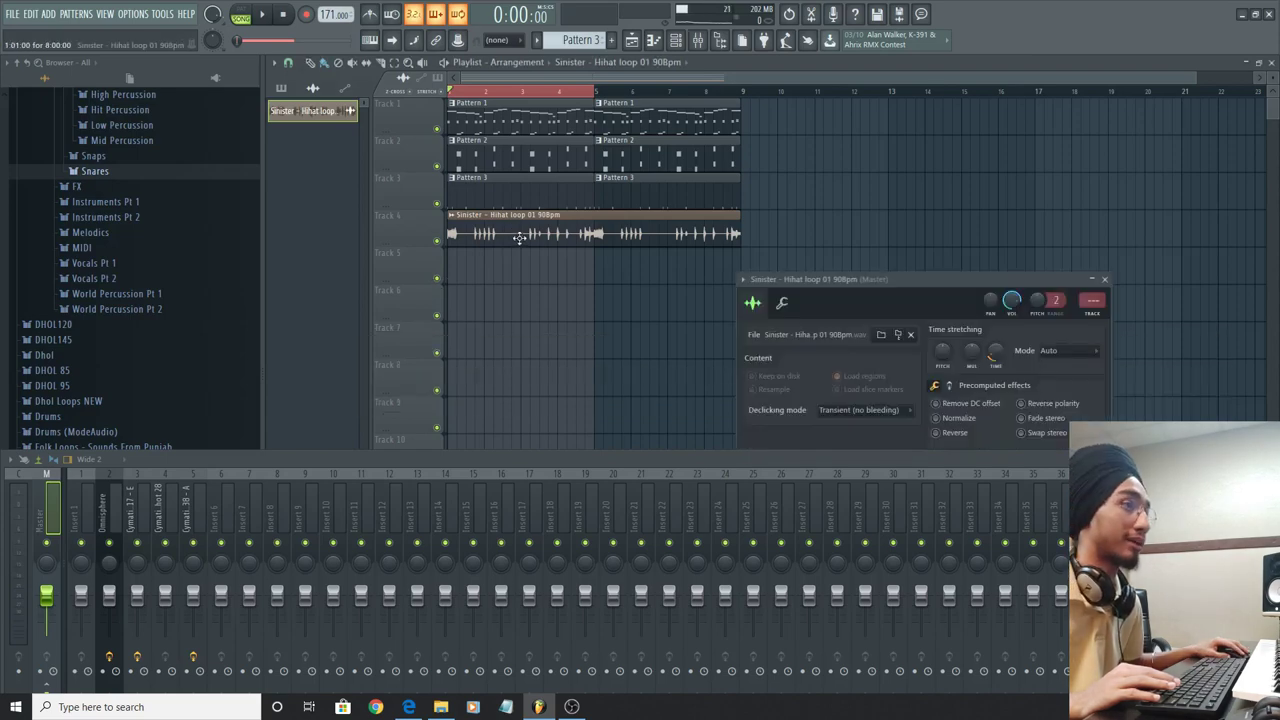
pyautogui.moveTo(897, 283); pyautogui.dragTo(845, 139)
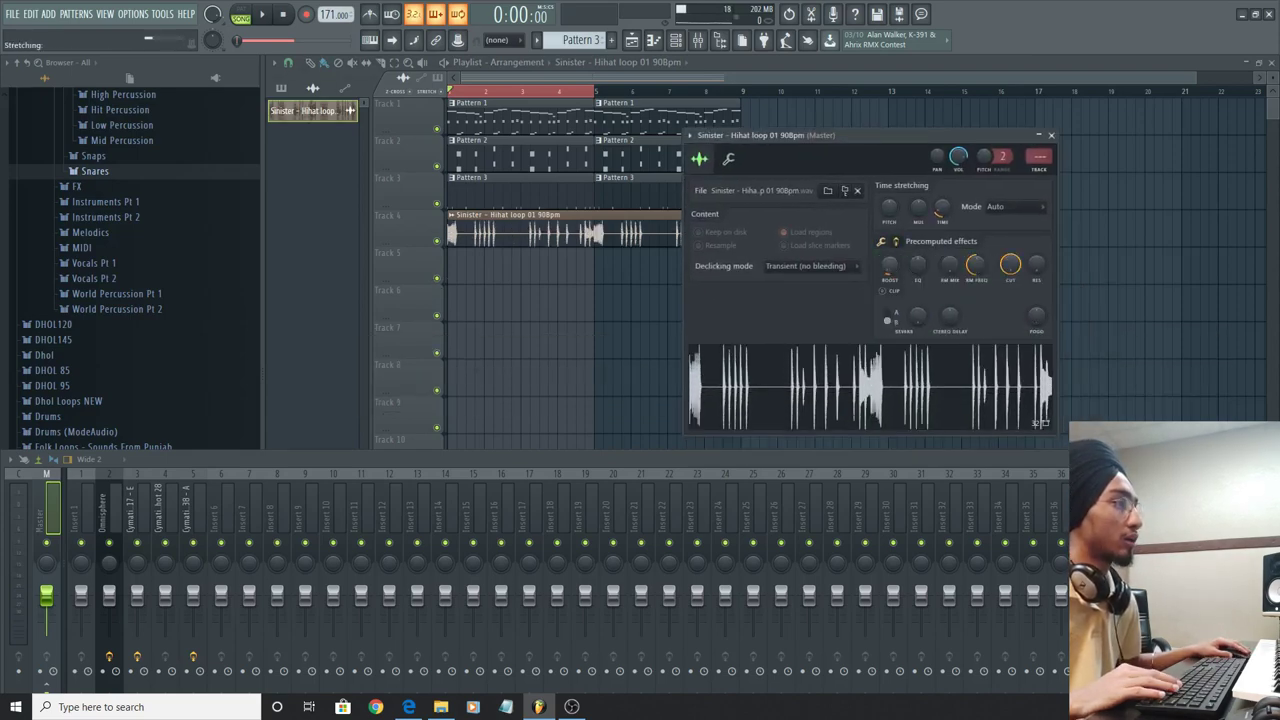
pyautogui.press('space')
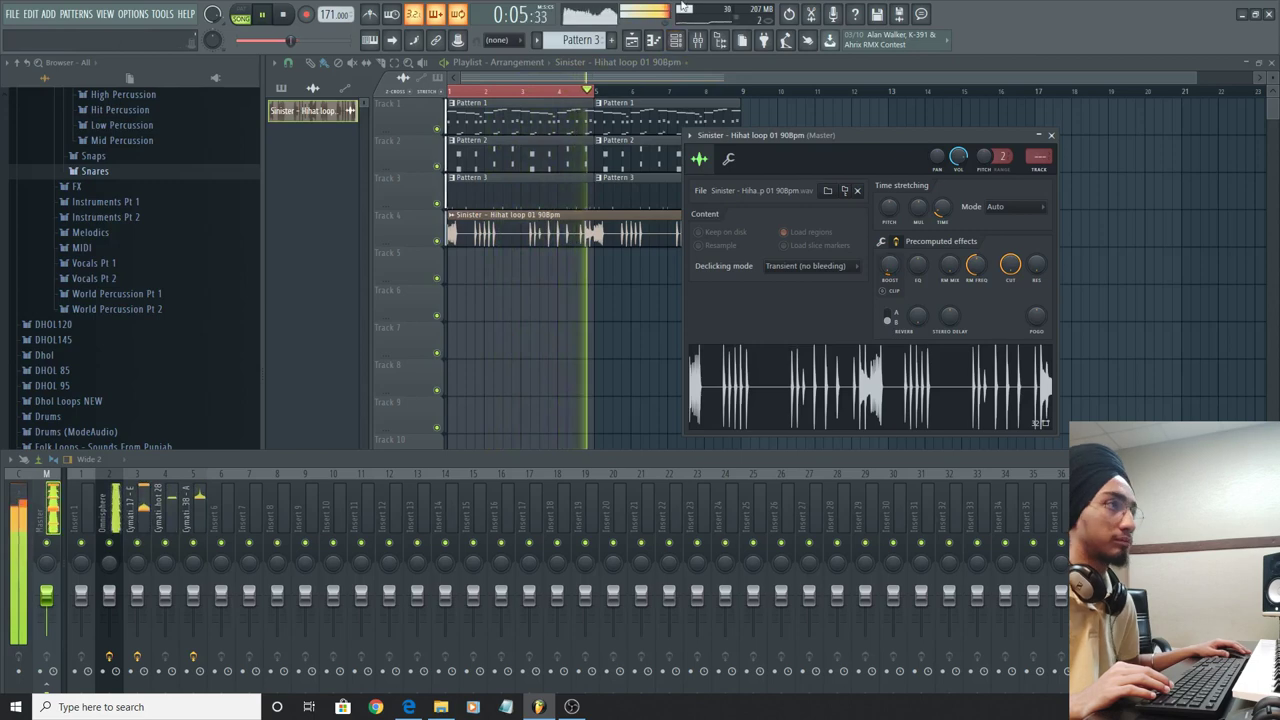
# Show the channel rack and open the Basses > 808s > Long folder of the Cymatics VYPR pack.
pyautogui.press('F6')
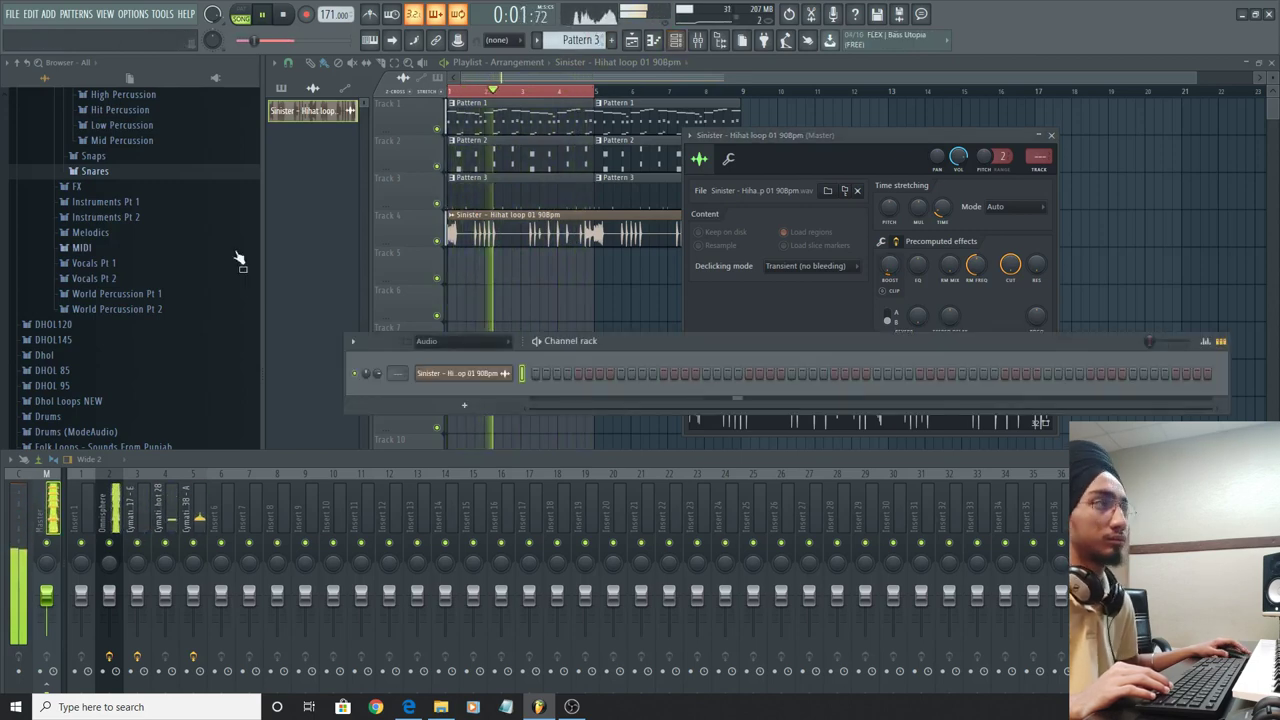
pyautogui.scroll(5, 97, 224)
pyautogui.scroll(5, 97, 224)
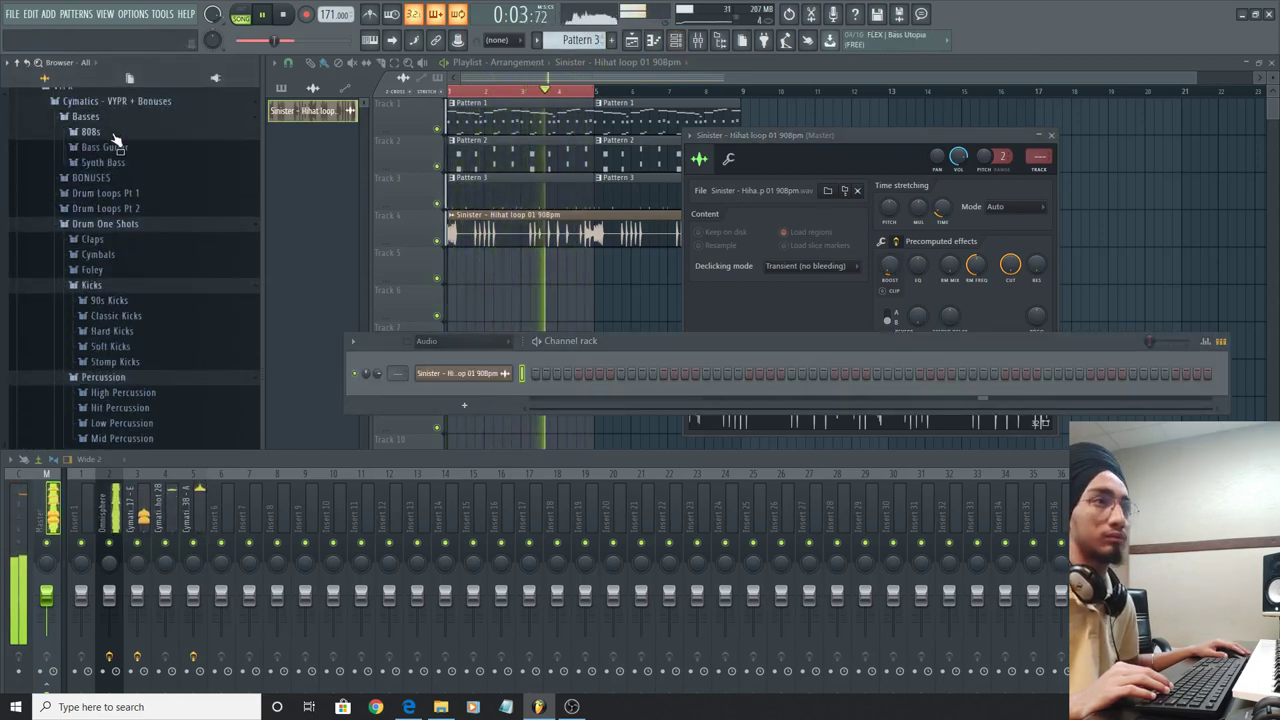
pyautogui.click(121, 165)
pyautogui.click(143, 127)
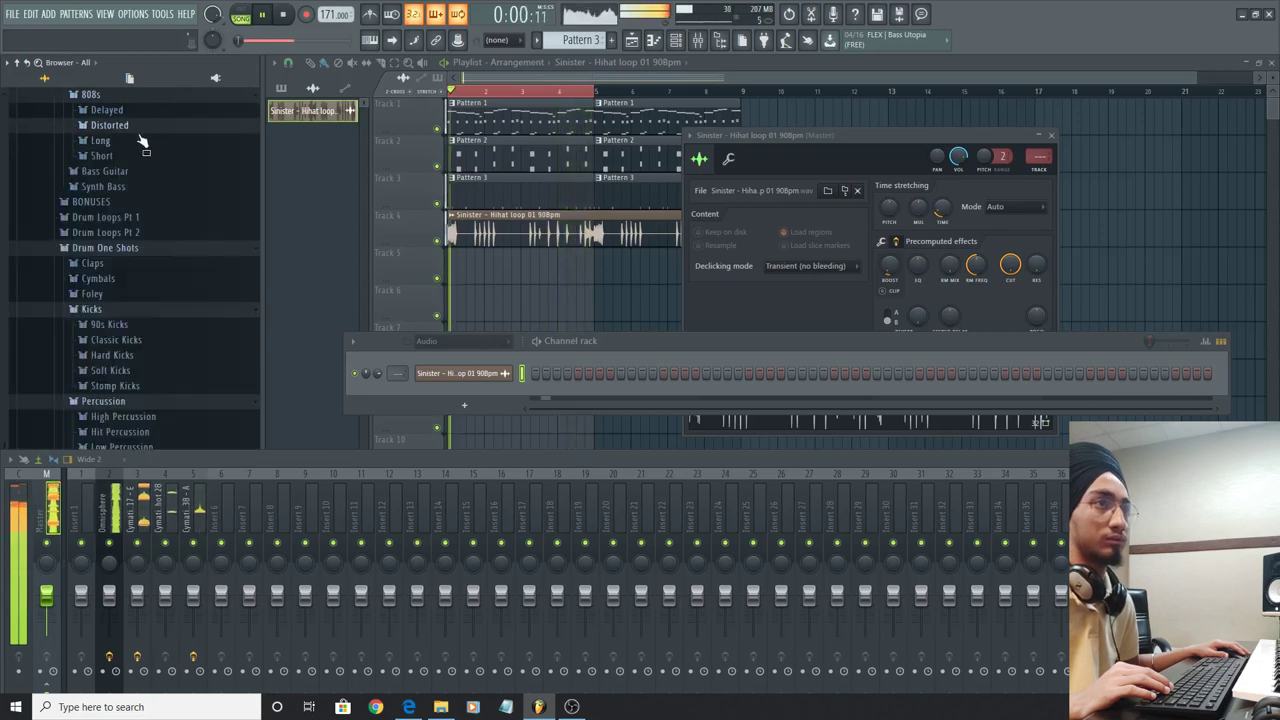
pyautogui.click(130, 142)
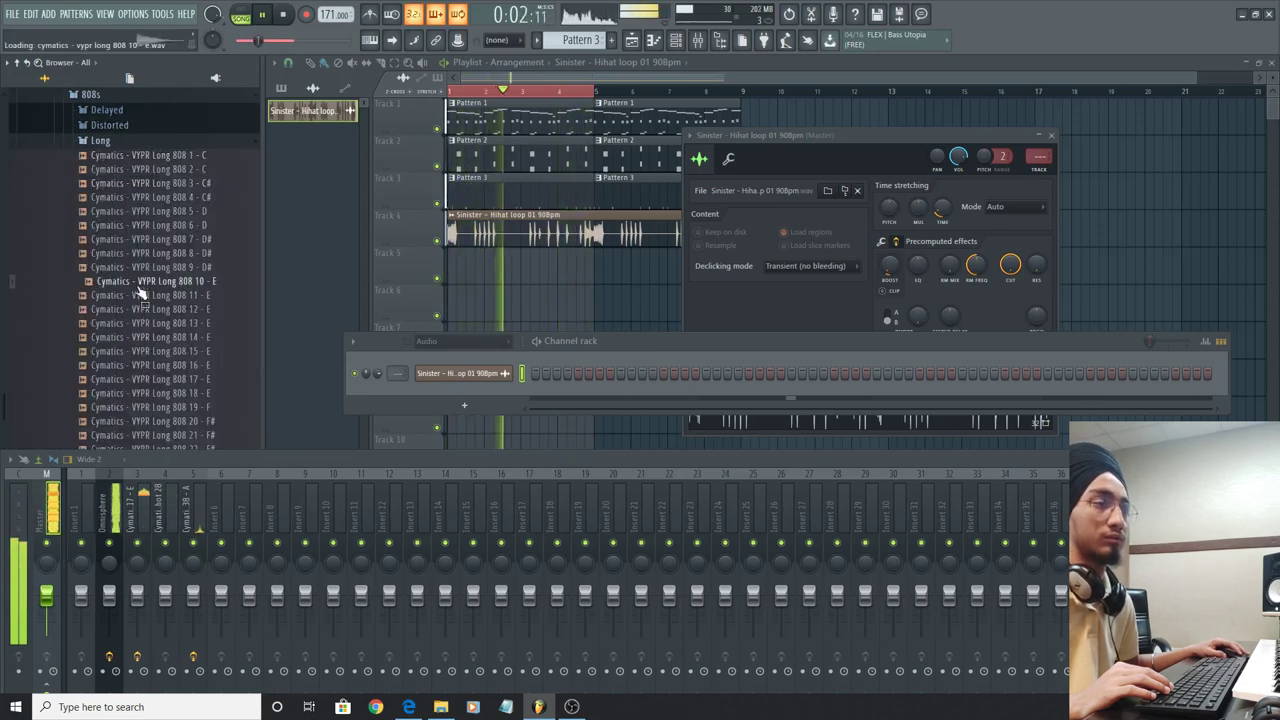
# Audition several samples in the Long 808s folder, first against the beat and again with playback stopped.
pyautogui.click(150, 323)
pyautogui.click(155, 353)
pyautogui.press('space')
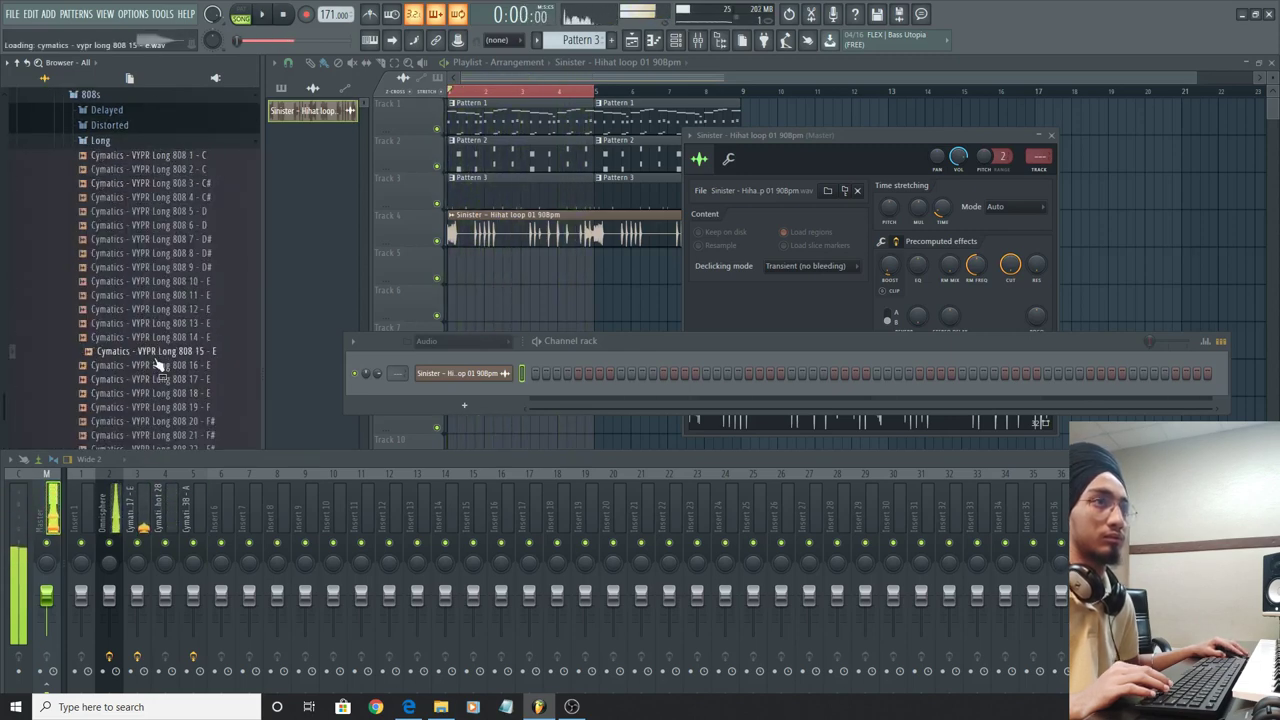
pyautogui.scroll(-4, 157, 367)
pyautogui.click(172, 338)
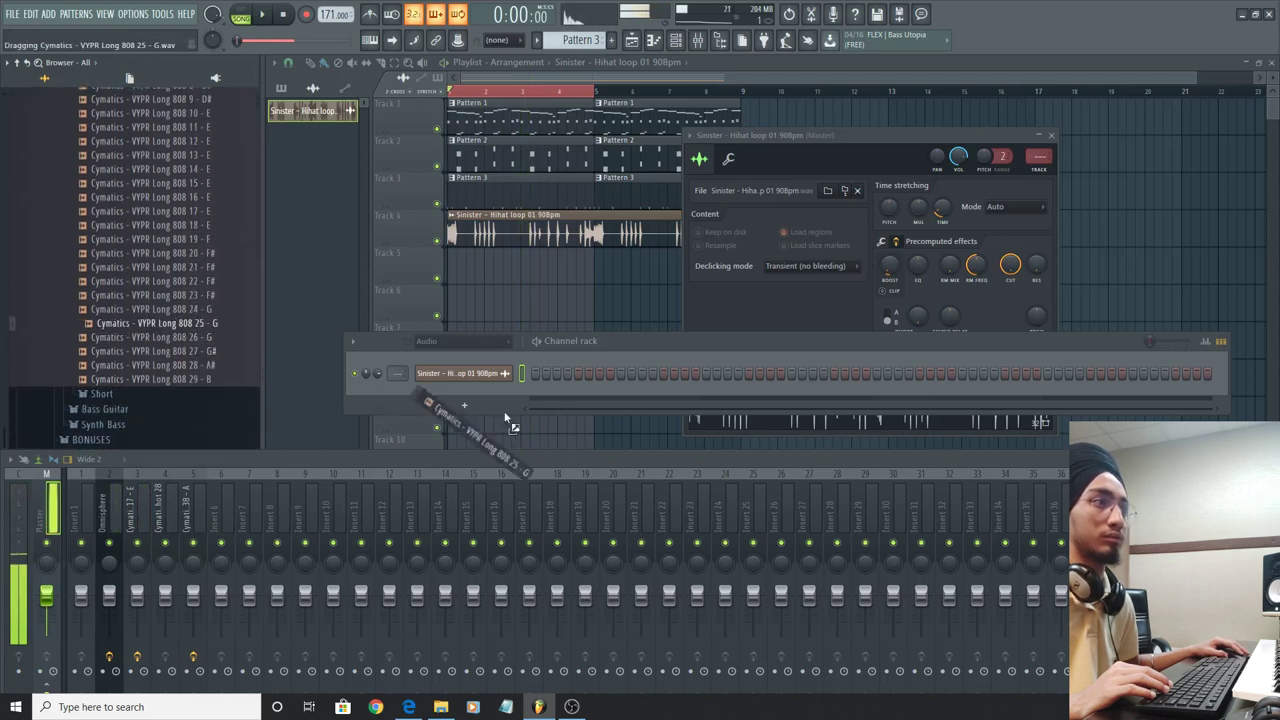
# Add Cymatics - VYPR Long 808 25 - G as a channel in the DrUms group, above the kick.
pyautogui.moveTo(501, 401); pyautogui.dragTo(561, 395)
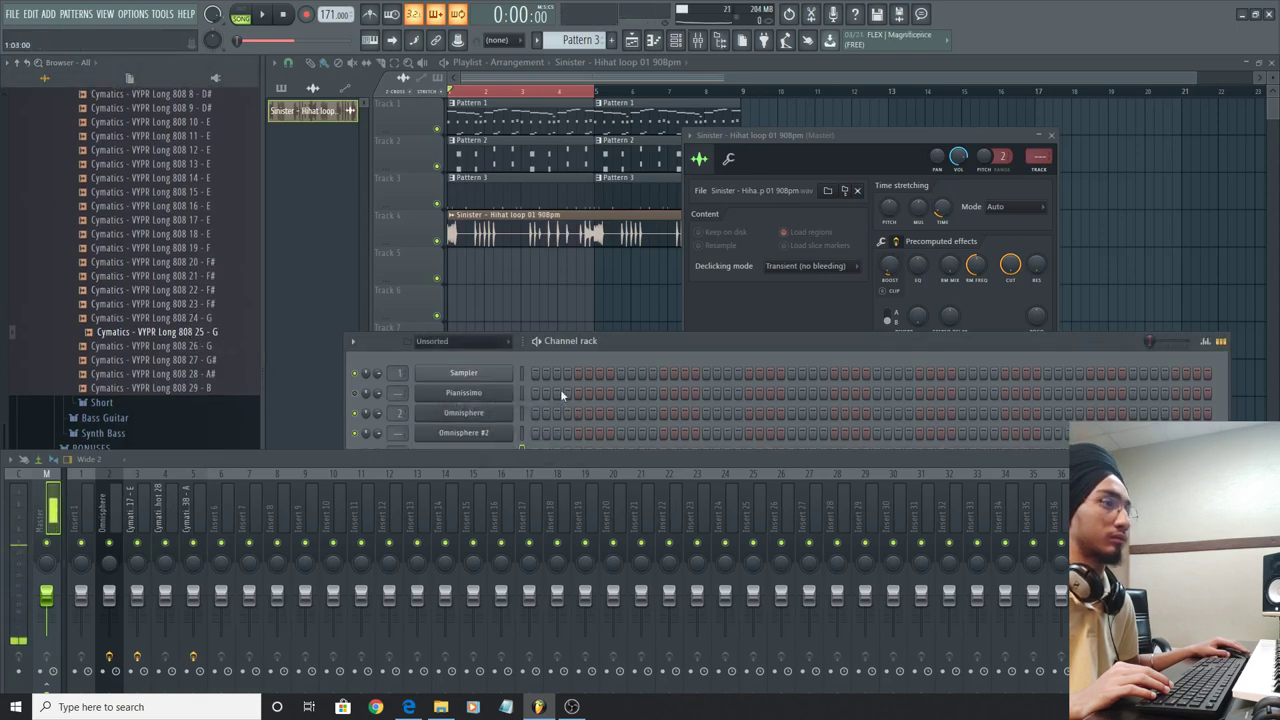
pyautogui.click(503, 342)
pyautogui.click(440, 393)
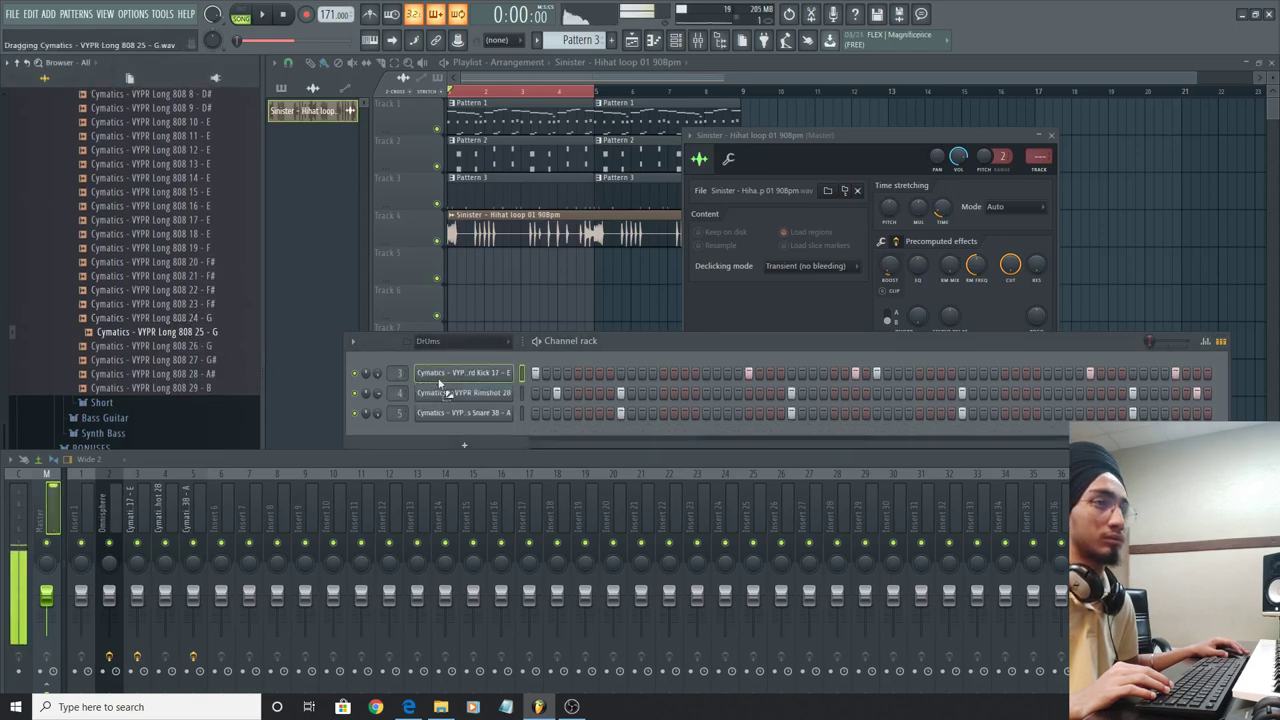
pyautogui.moveTo(513, 350); pyautogui.dragTo(517, 354)
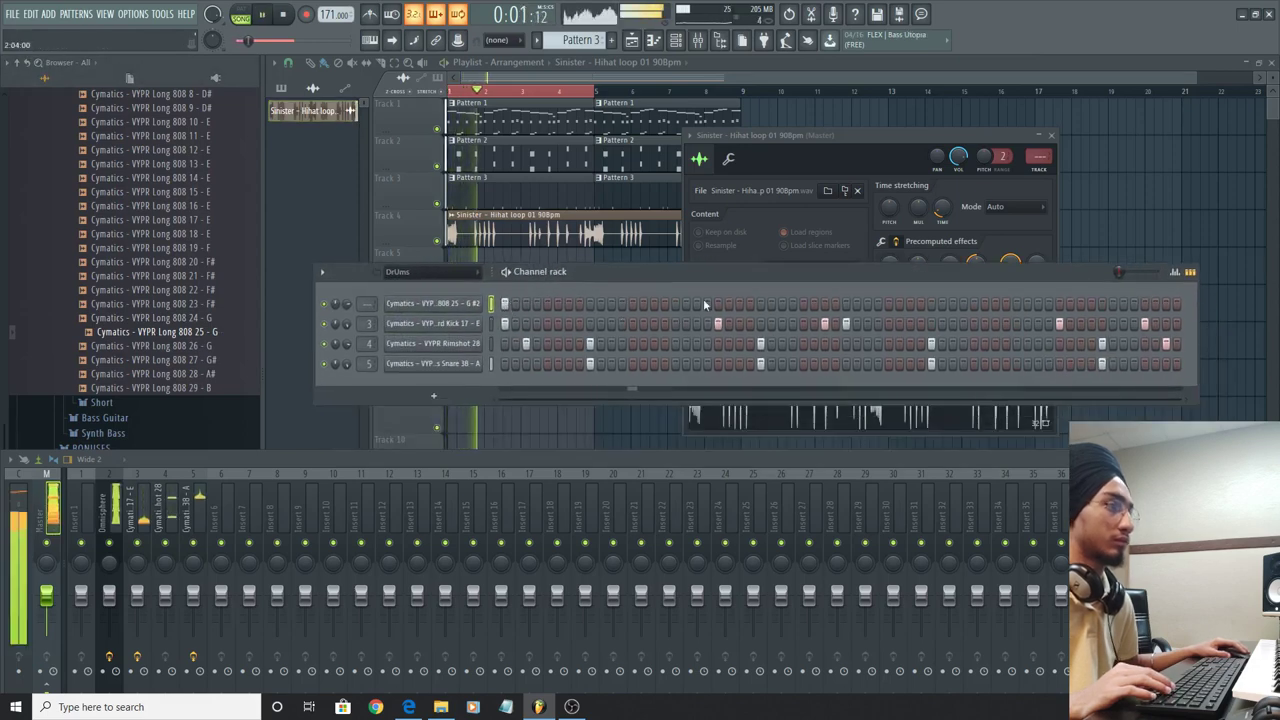
# Add 808 hits on steps 21, 33 and 53 of Pattern 3, in line with the kick.
pyautogui.click(825, 304)
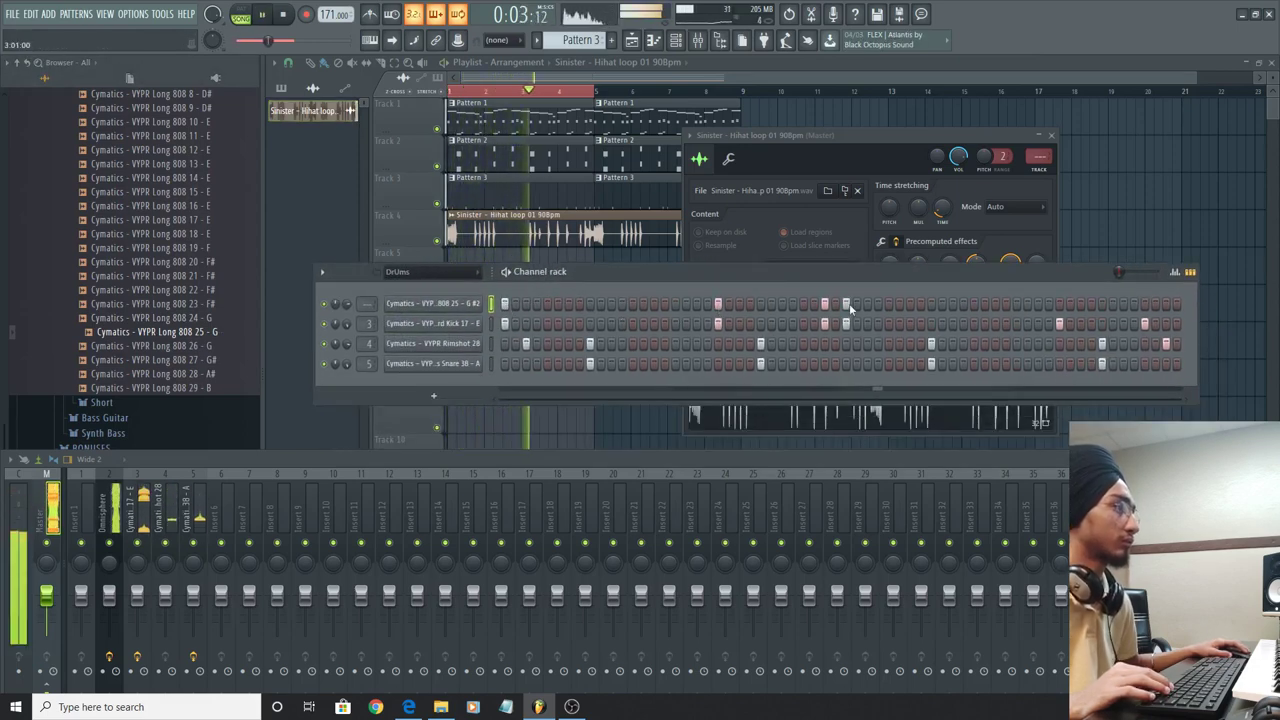
pyautogui.click(847, 303)
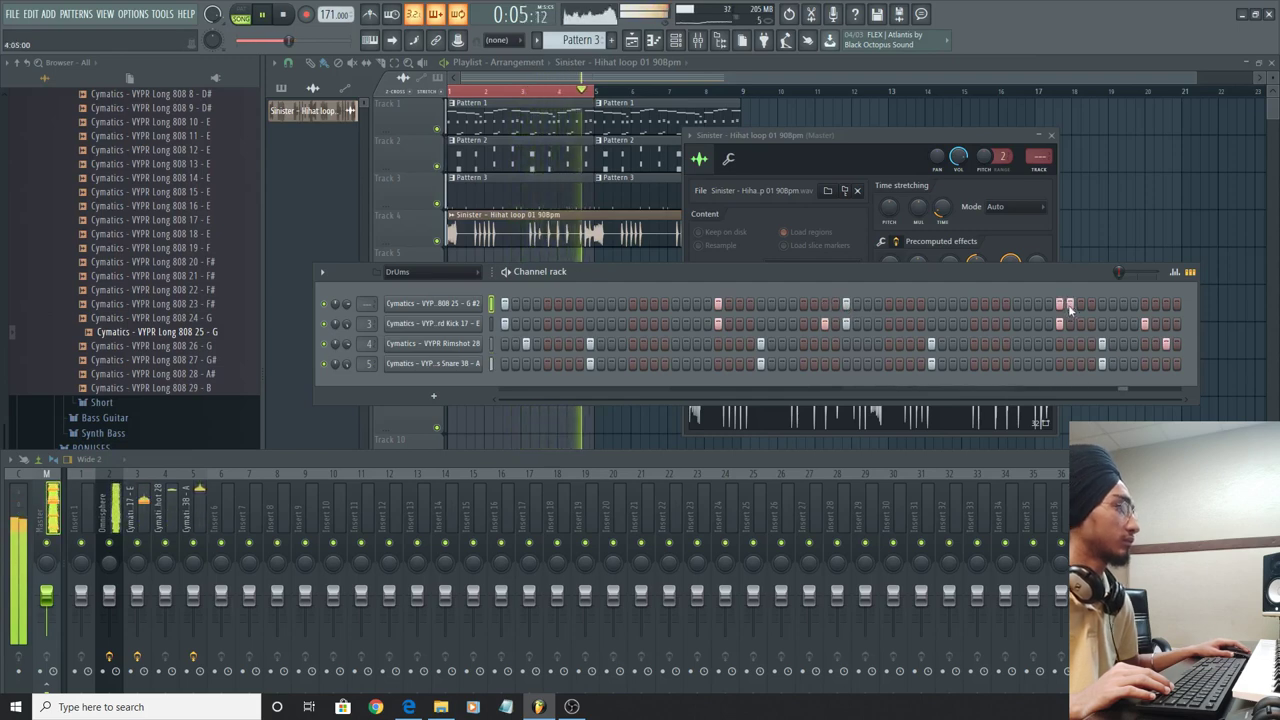
# Open the 808 channel's volume envelope settings and set its root note to G#5.
pyautogui.rightClick(423, 312)
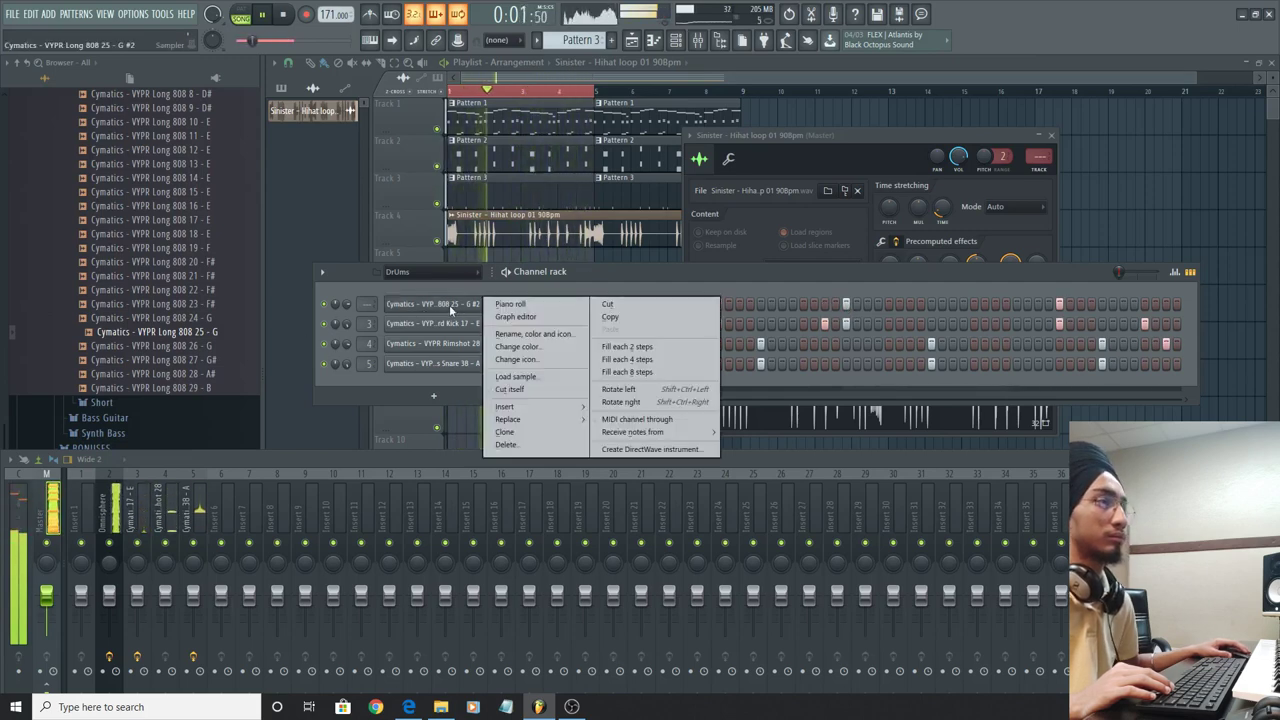
pyautogui.click(449, 304)
pyautogui.click(421, 253)
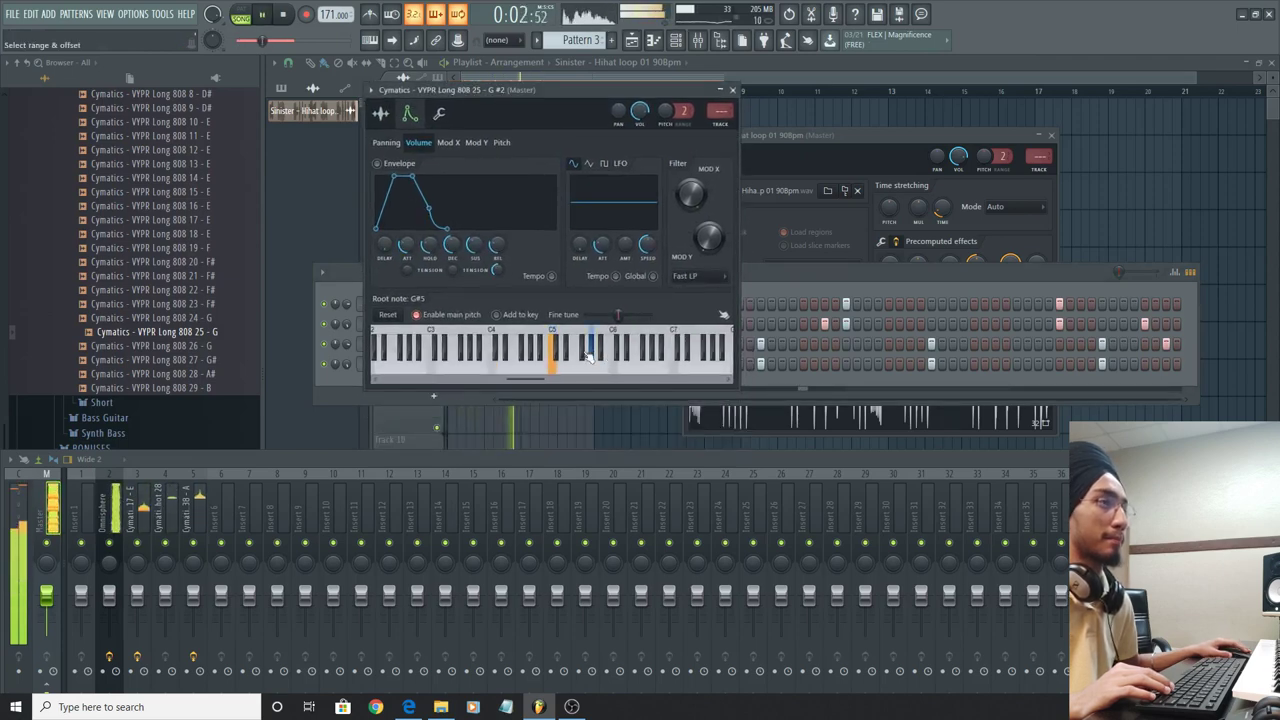
# Open the 808 channel in the piano roll and move its four notes up to B5.
pyautogui.click(889, 294)
pyautogui.rightClick(466, 302)
pyautogui.click(506, 300)
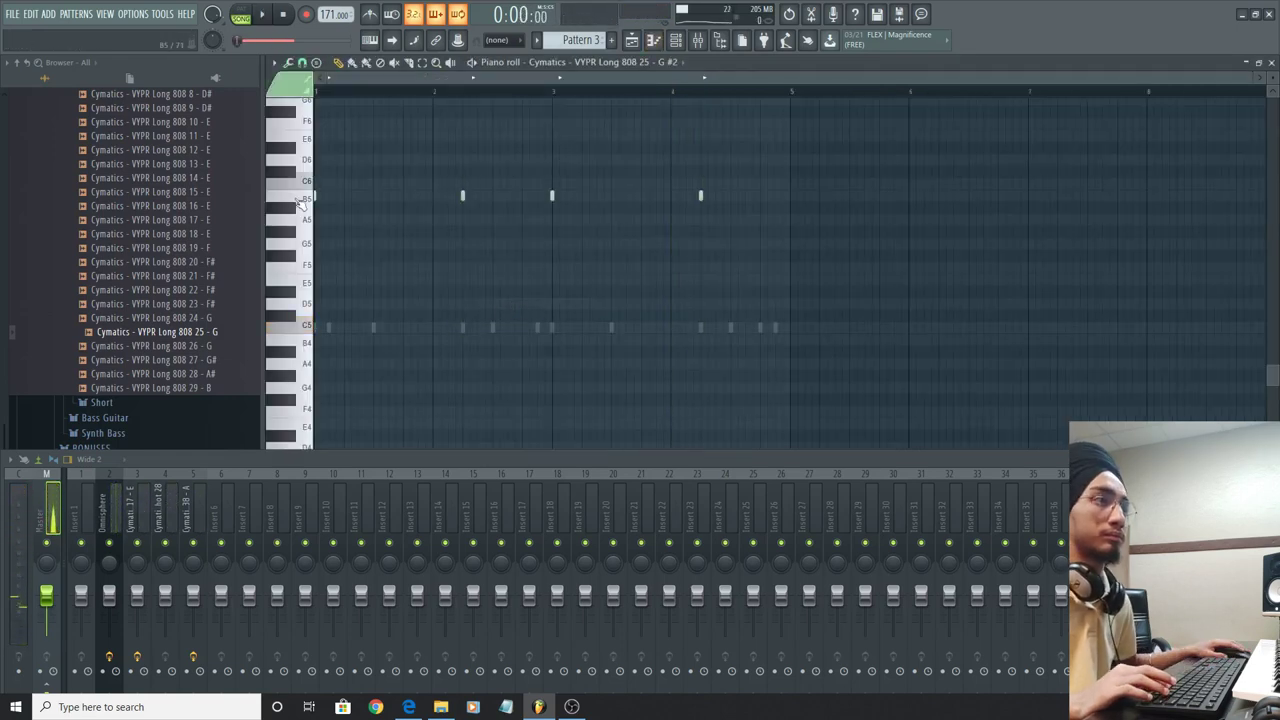
# Play the beat and route the 808 channel to mixer track 6.
pyautogui.press('space')
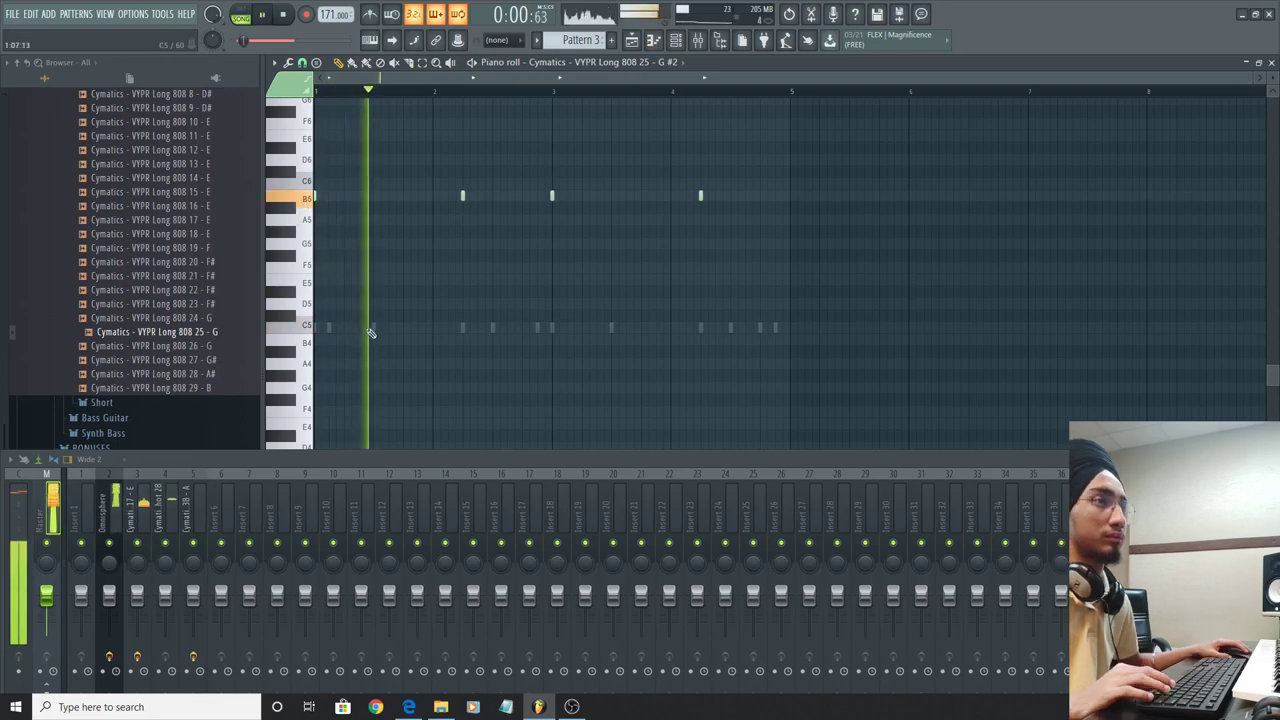
pyautogui.press('F6')
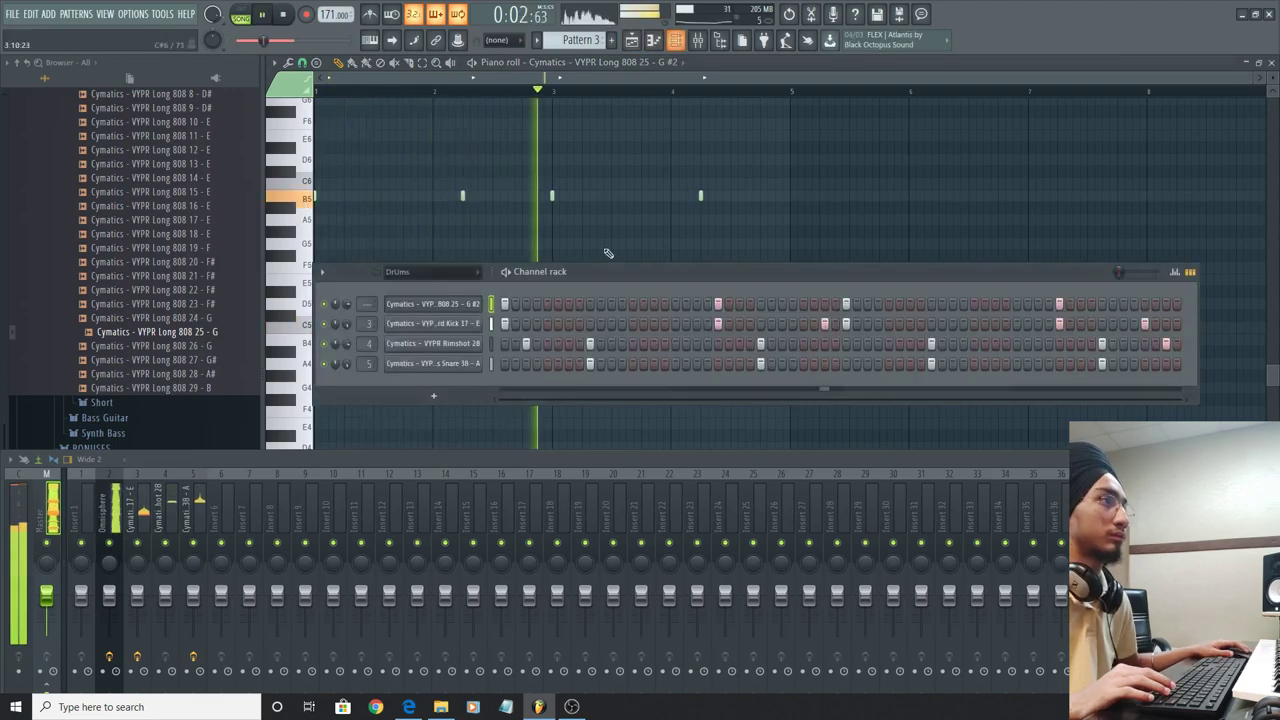
pyautogui.hotkey('ctrl', 'l')
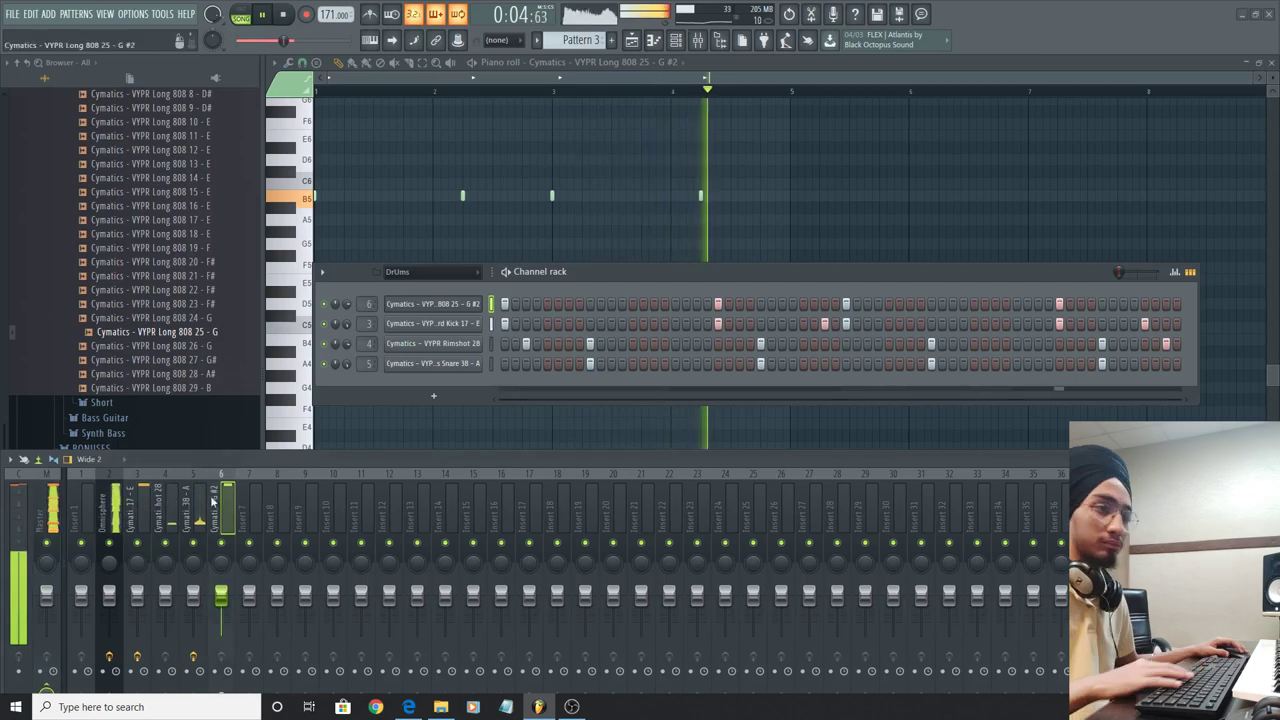
# Sidechain the kick's mixer track to the 808's mixer track.
pyautogui.click(142, 498)
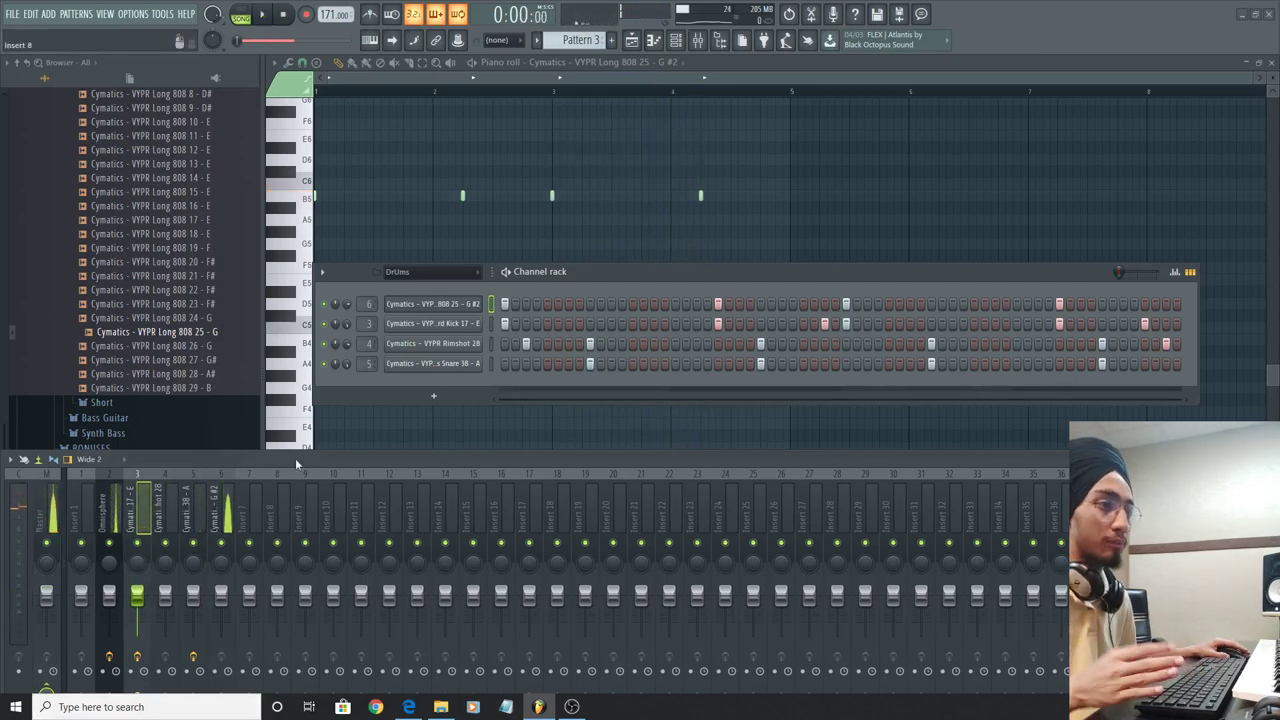
pyautogui.moveTo(295, 458); pyautogui.dragTo(350, 341)
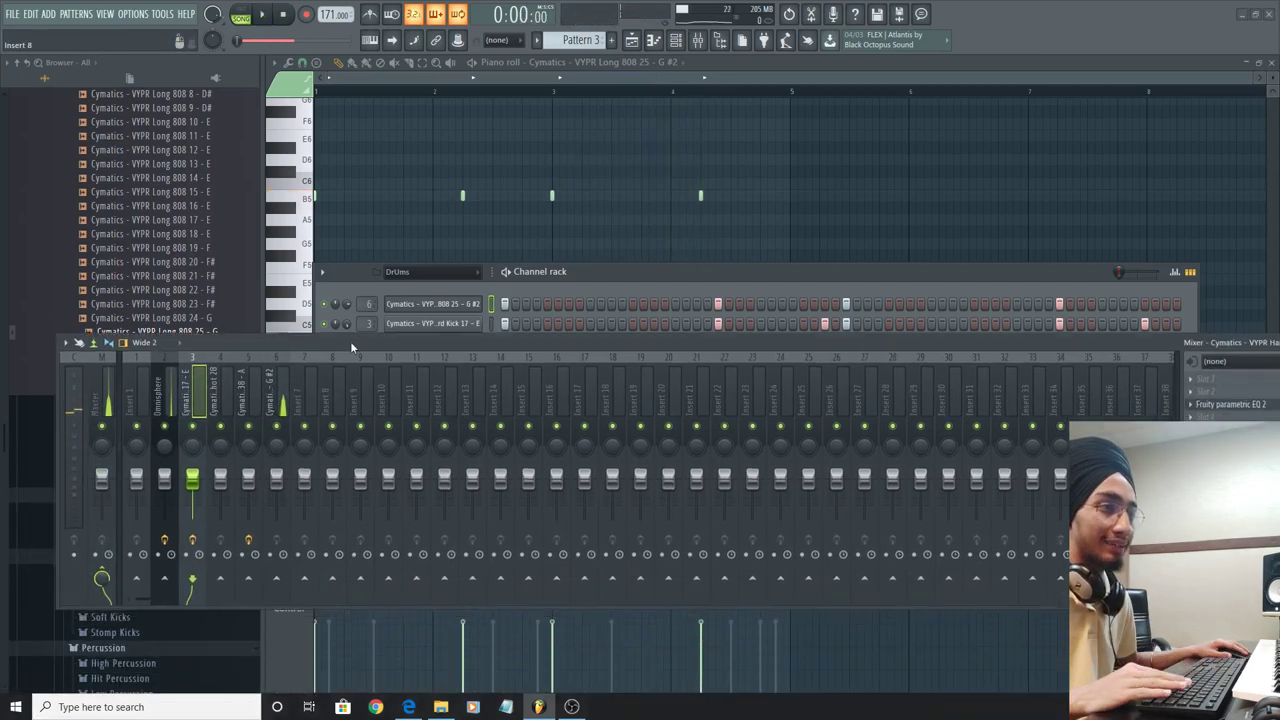
pyautogui.rightClick(277, 575)
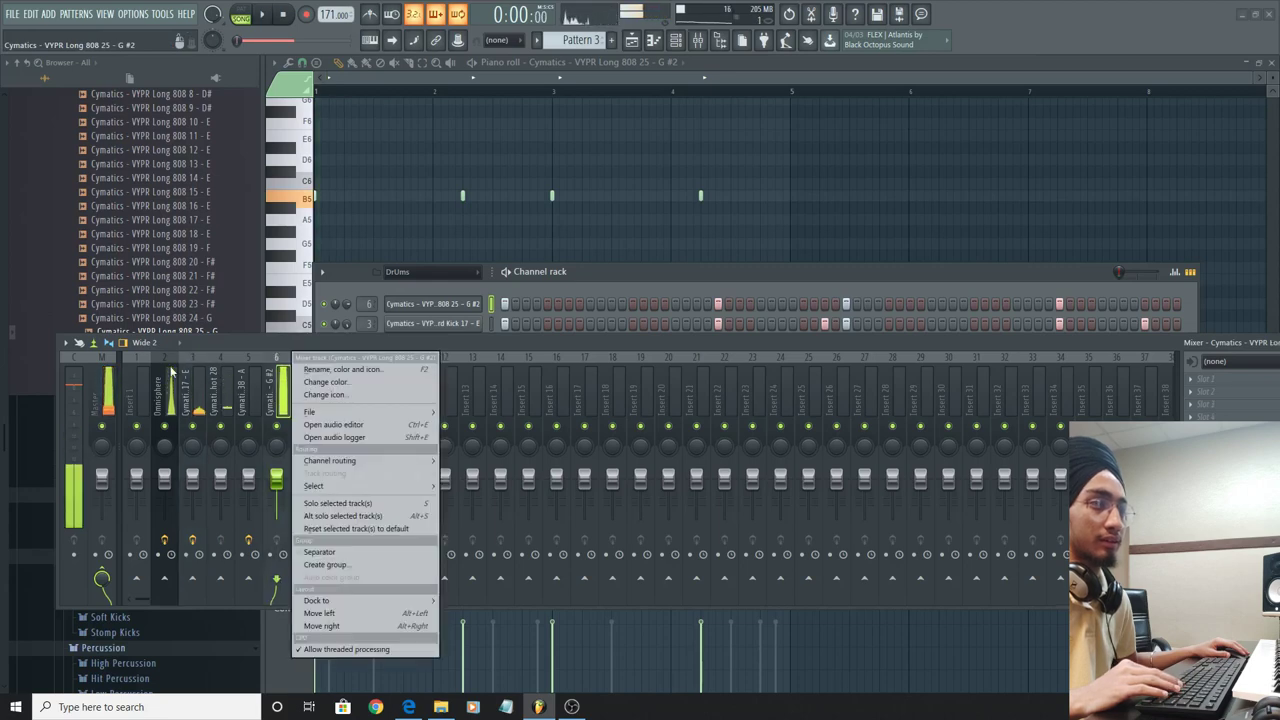
pyautogui.click(192, 400)
pyautogui.rightClick(277, 579)
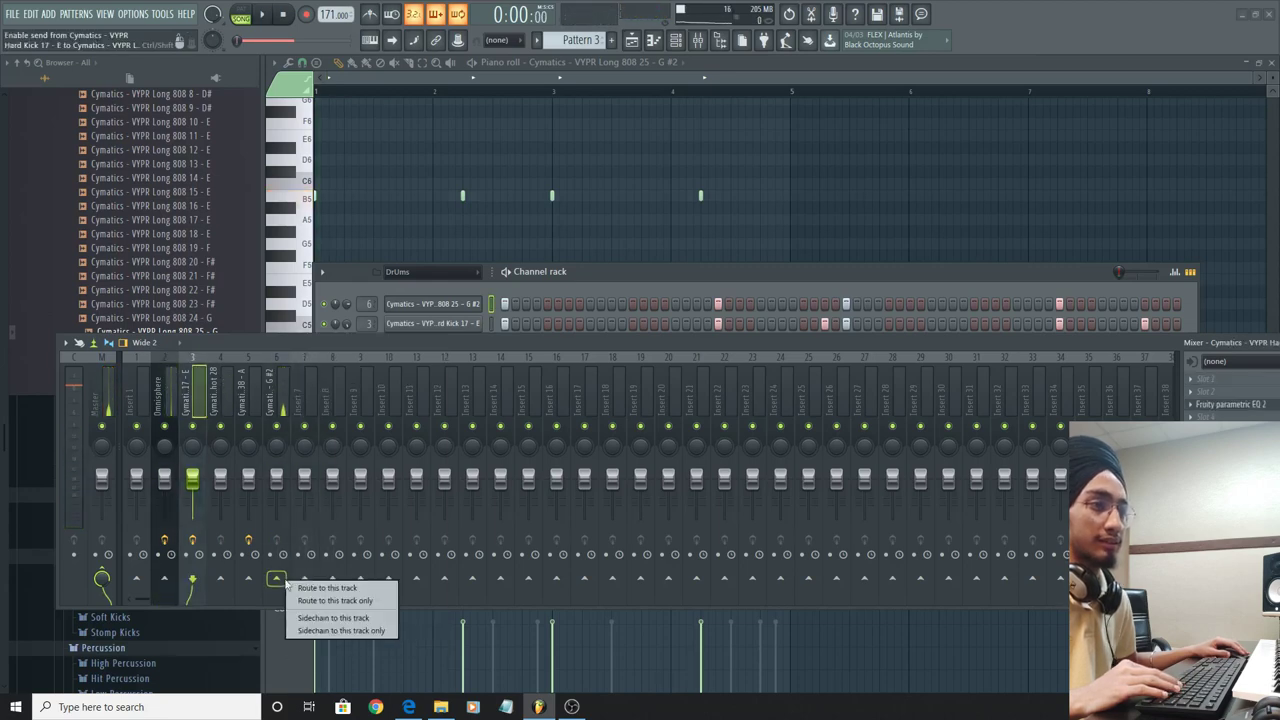
pyautogui.click(323, 617)
# Load Fruity Limiter in slot 3 of the 808's mixer track, set its compressor to sidechain input 1, and lower the track's fader.
pyautogui.click(280, 395)
pyautogui.click(1205, 392)
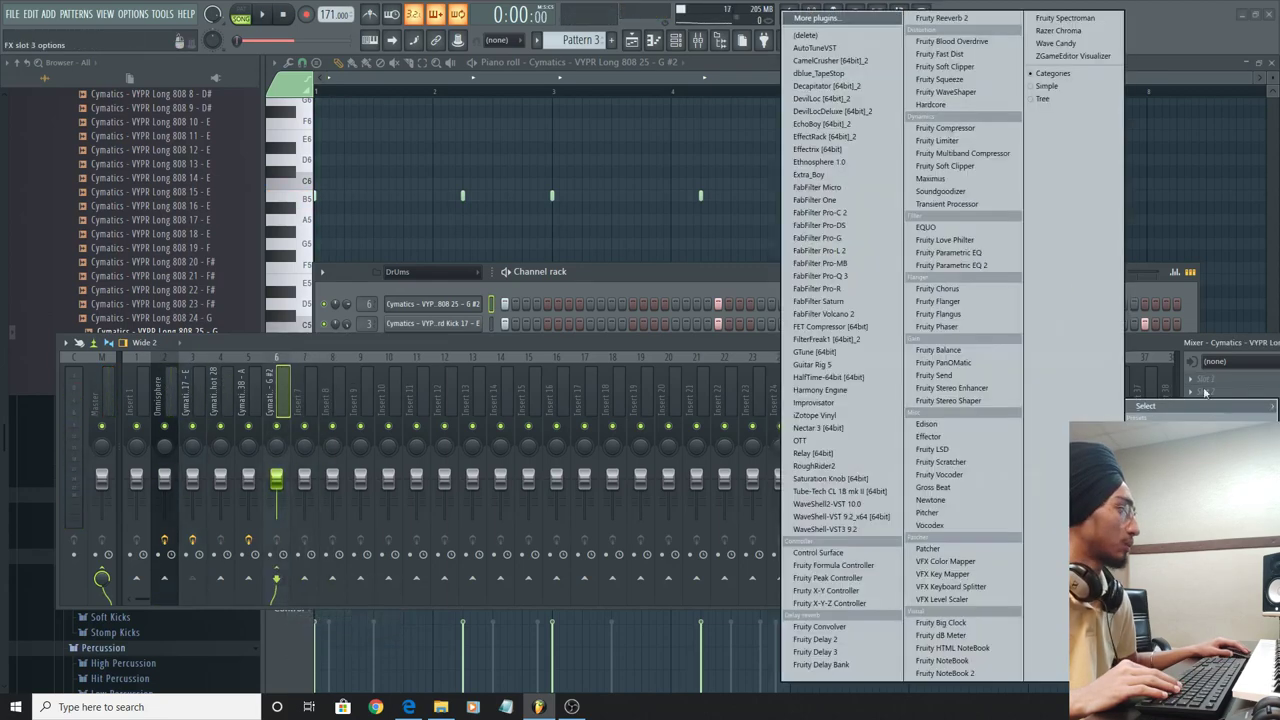
pyautogui.click(940, 141)
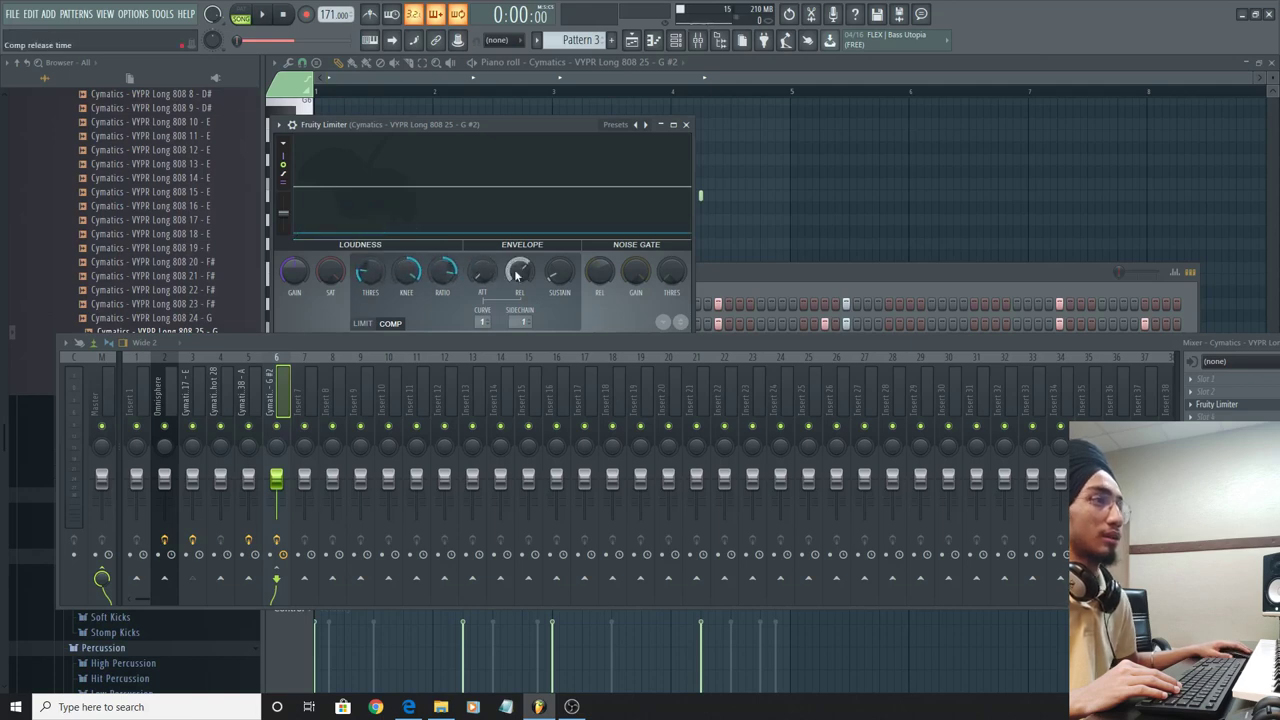
# Show the Unsorted channels, route Omnisphere #2 to mixer track 7 and lower that track's fader.
pyautogui.click(676, 40)
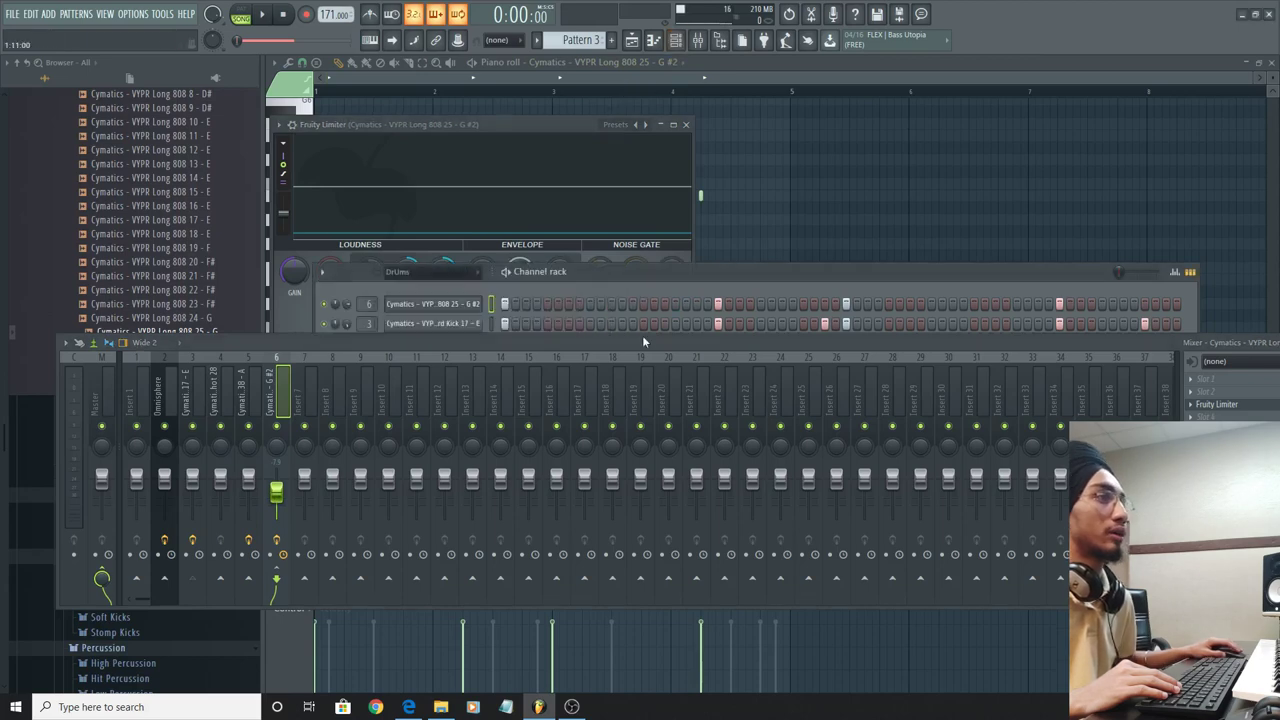
pyautogui.moveTo(531, 273); pyautogui.dragTo(472, 170)
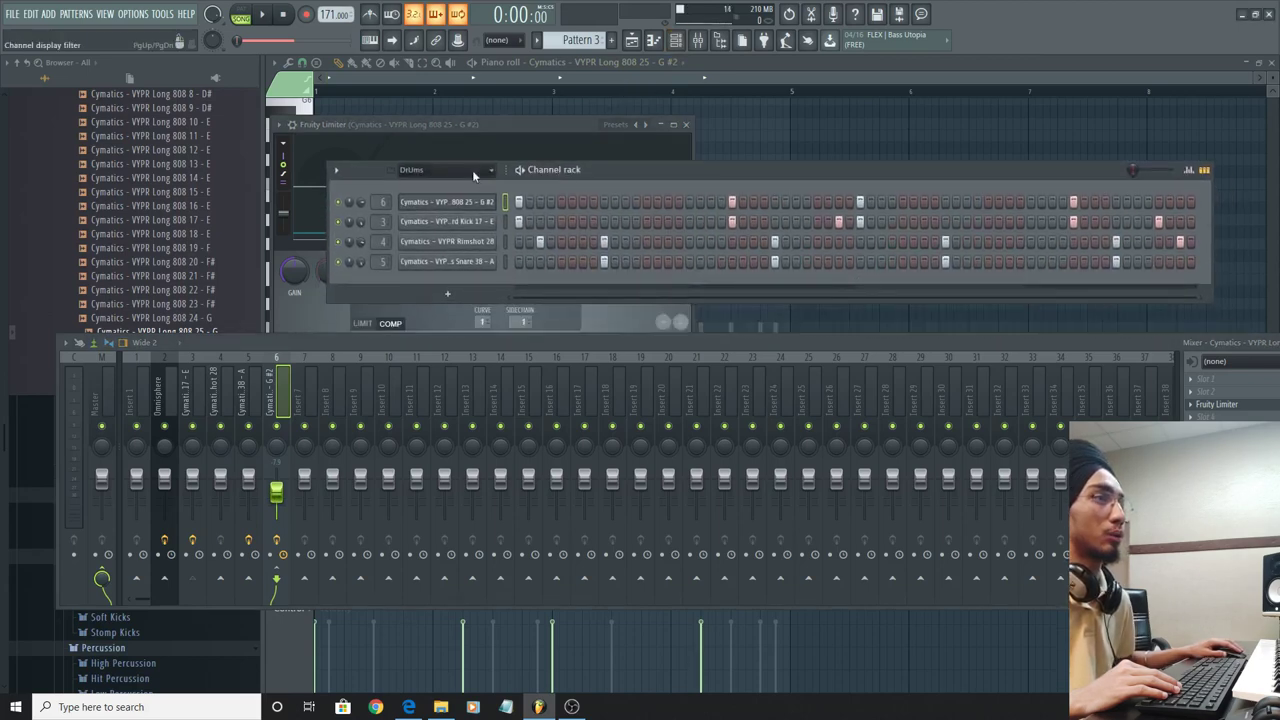
pyautogui.click(436, 228)
pyautogui.click(505, 261)
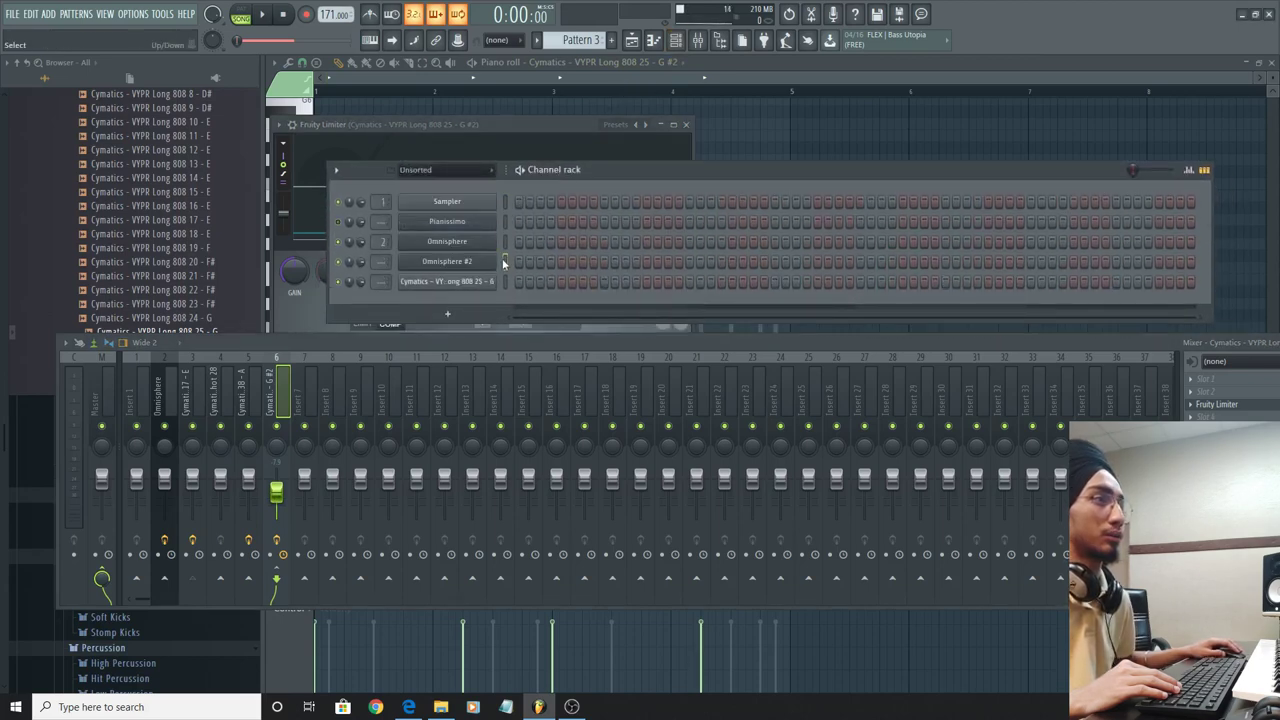
pyautogui.hotkey('ctrl', 'l')
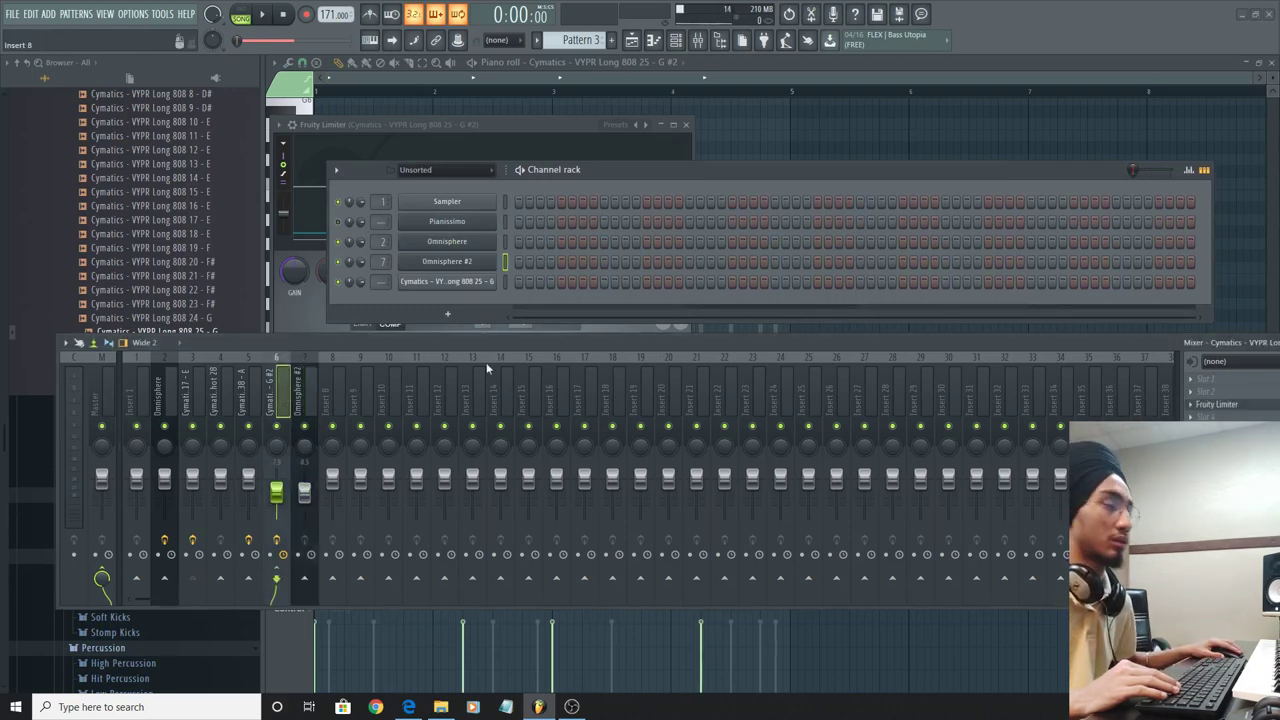
# Load Fruity WaveShaper on the 808's mixer track, and raise the Omnisphere #2 track's fader slightly.
pyautogui.click(1215, 429)
pyautogui.click(968, 95)
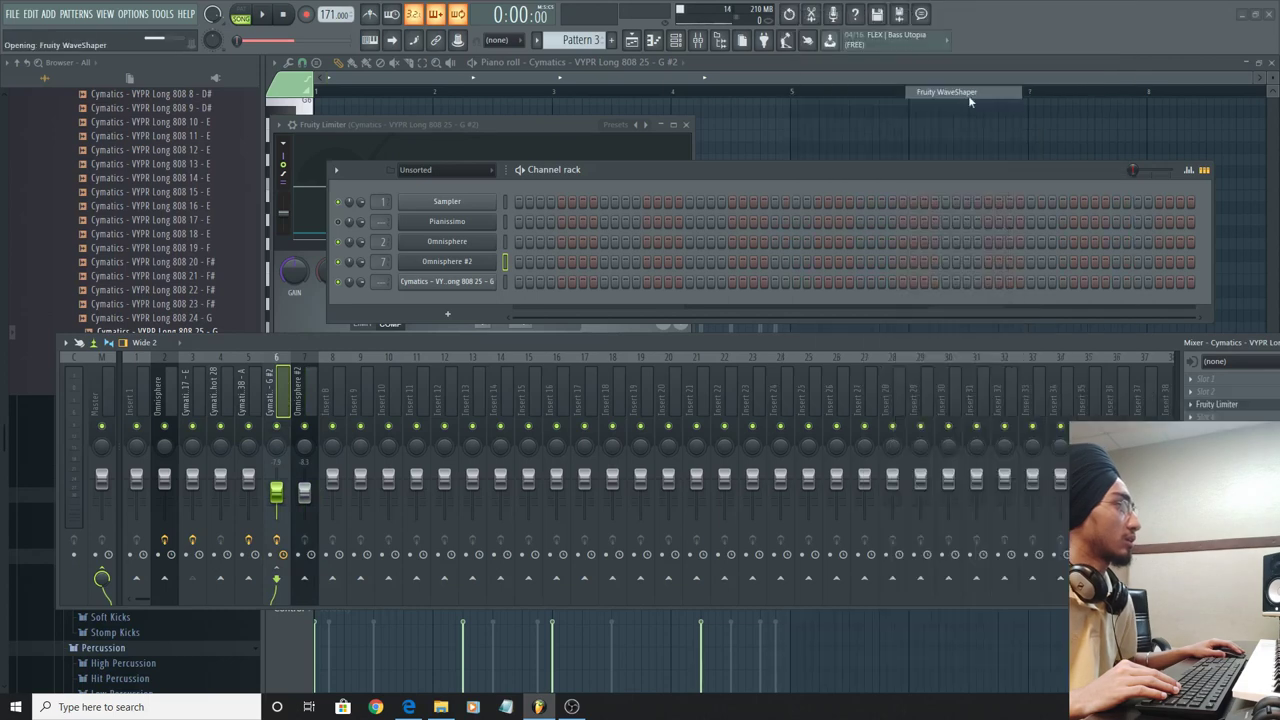
pyautogui.moveTo(421, 307); pyautogui.dragTo(416, 273)
pyautogui.moveTo(304, 493); pyautogui.dragTo(304, 485)
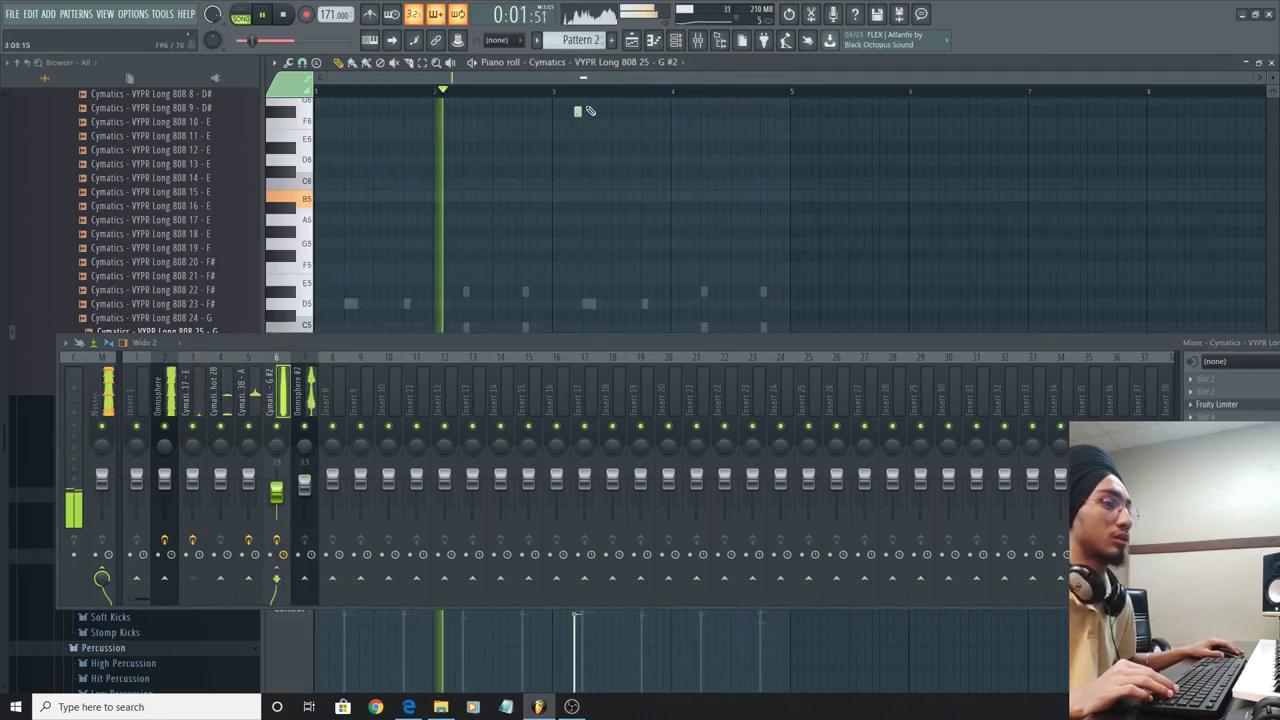
# Clear the time selection in Pattern 2's piano roll and switch it to the Omnisphere #2 notes.
pyautogui.moveTo(603, 91); pyautogui.dragTo(560, 91)
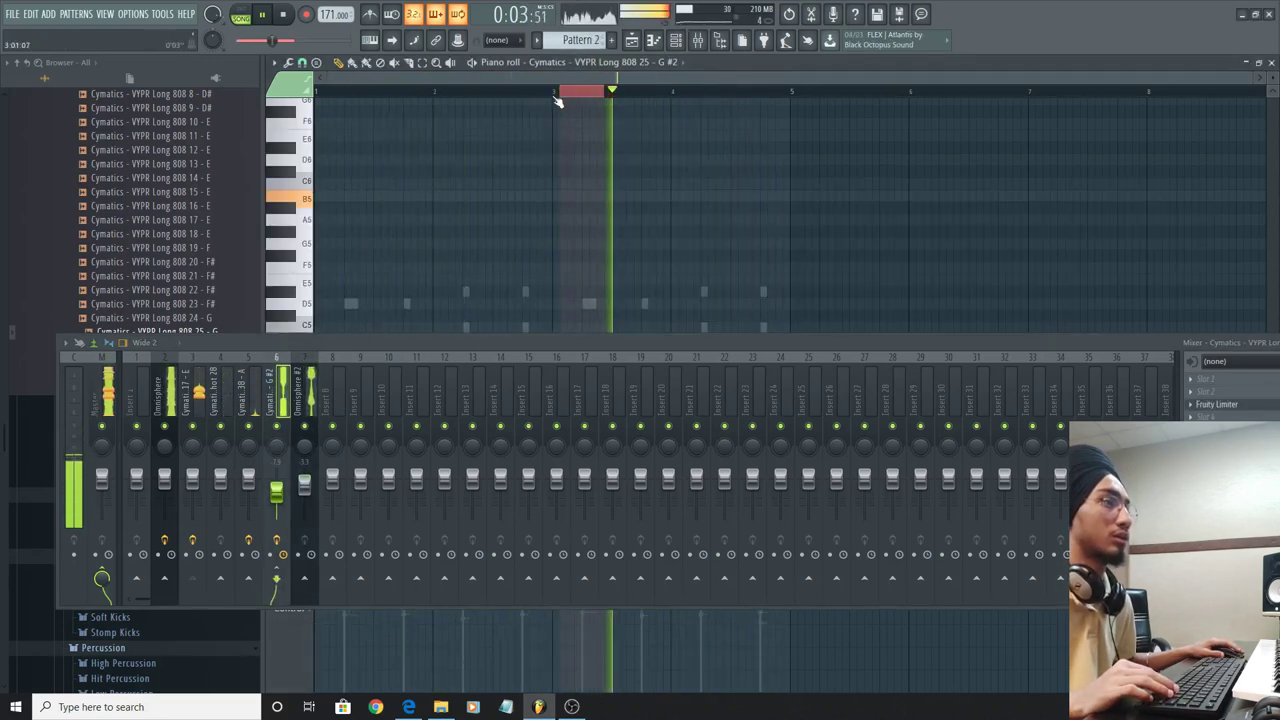
pyautogui.doubleClick(556, 97)
pyautogui.rightClick(589, 303)
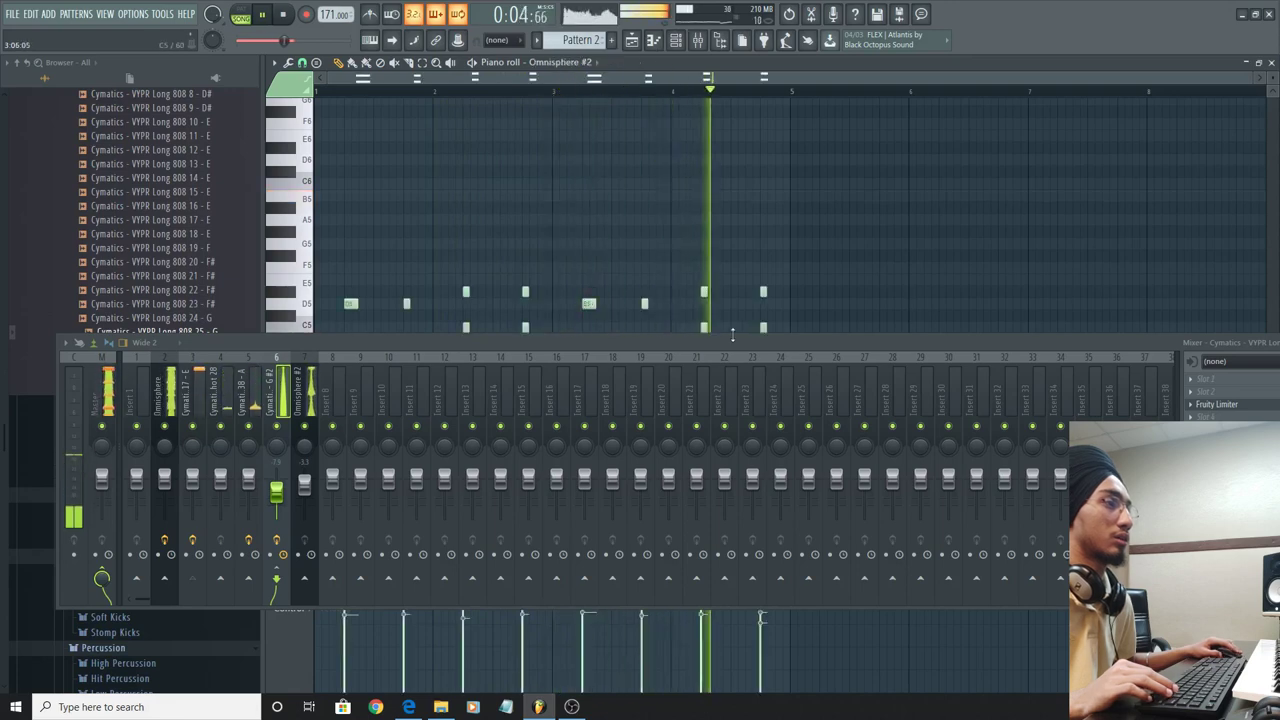
# Hide the mixer and copy all the Omnisphere #2 notes one octave up.
pyautogui.press('F9')
pyautogui.hotkey('ctrl', 'a')
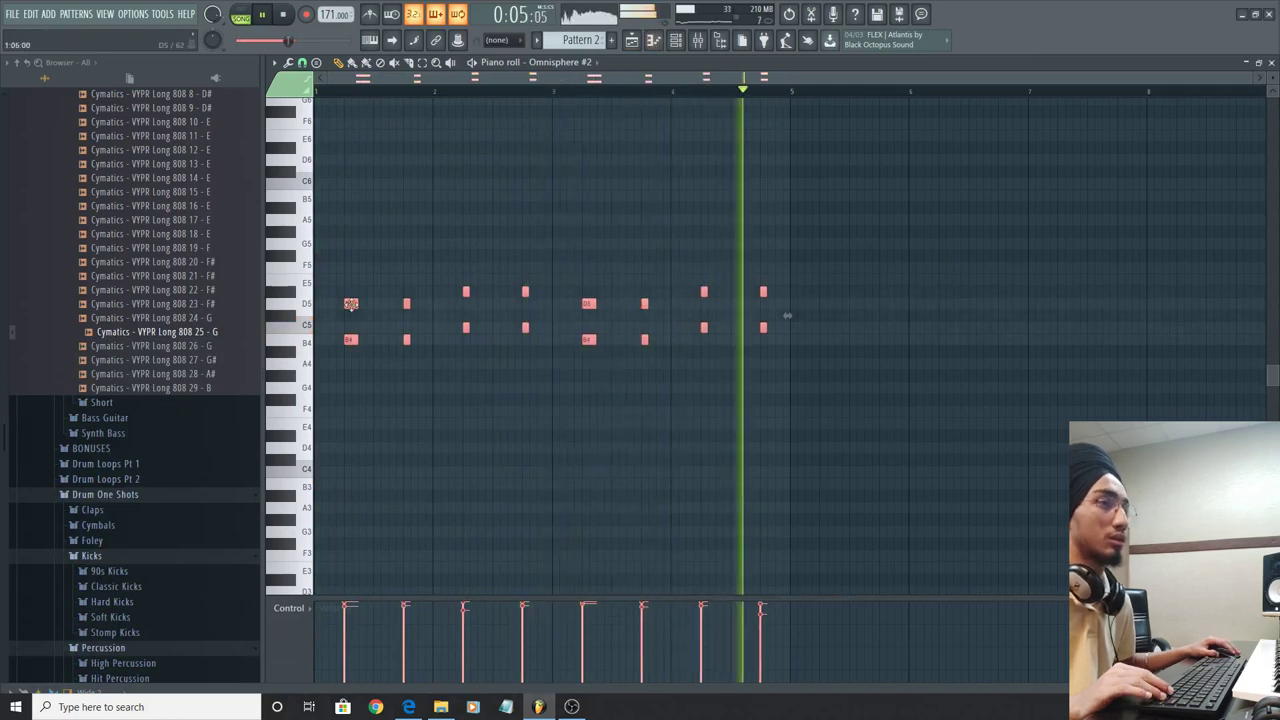
pyautogui.moveTo(351, 303); pyautogui.dragTo(351, 158)
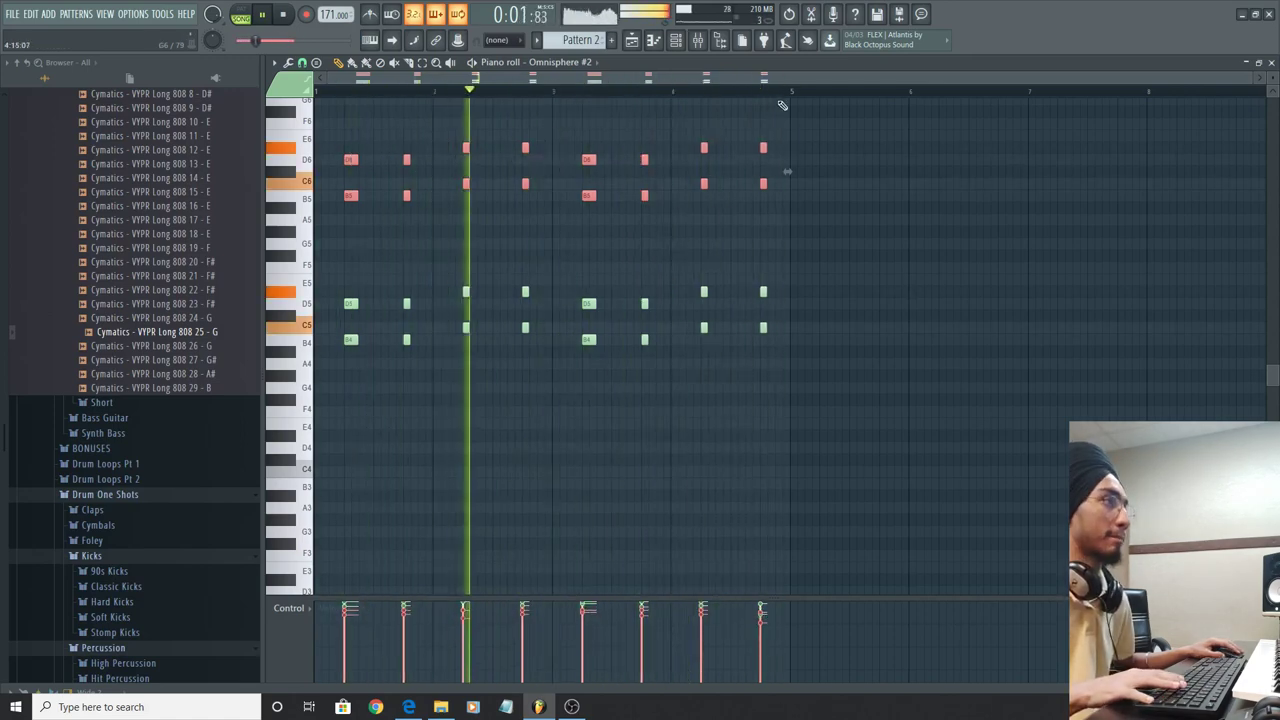
# Duplicate all the Omnisphere #2 notes into bars 5 to 8 and delete the upper-octave notes from bars 1 to 4.
pyautogui.hotkey('ctrl', 'a')
pyautogui.hotkey('ctrl', 'b')
pyautogui.moveTo(779, 112); pyautogui.dragTo(330, 260)
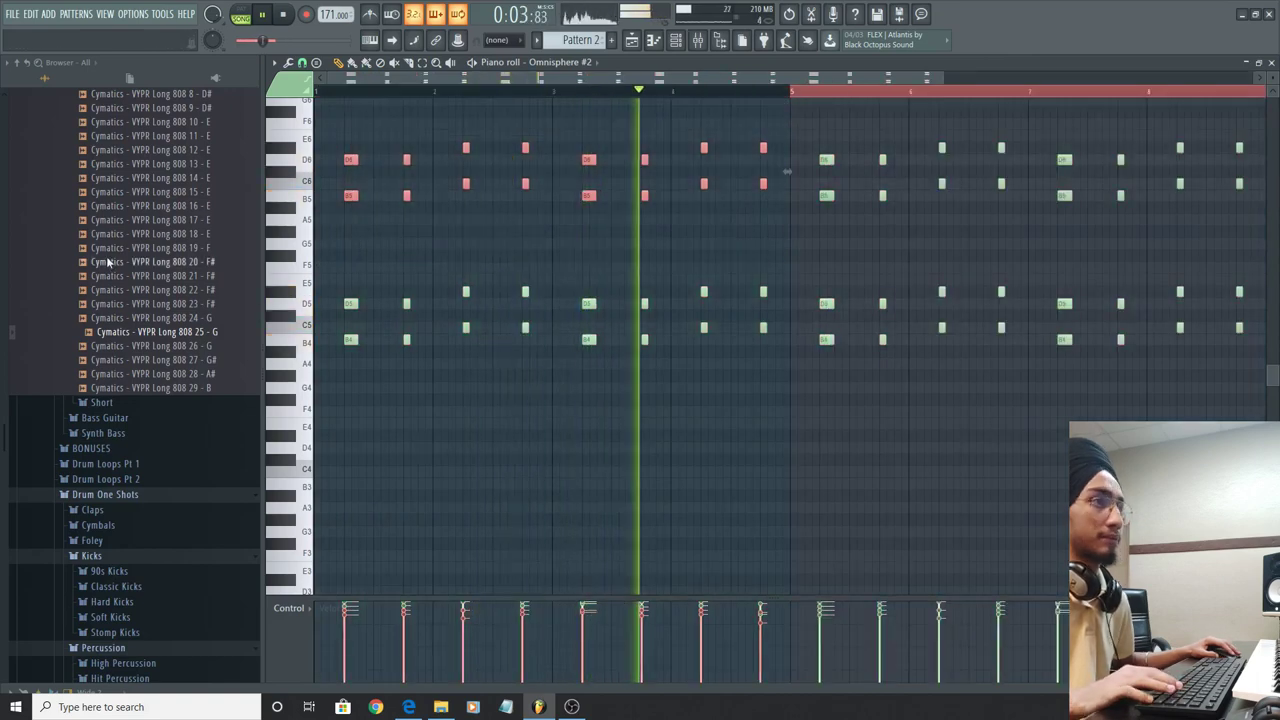
# Delete the second Pattern 2 clip in the playlist and stop playback.
pyautogui.click(647, 41)
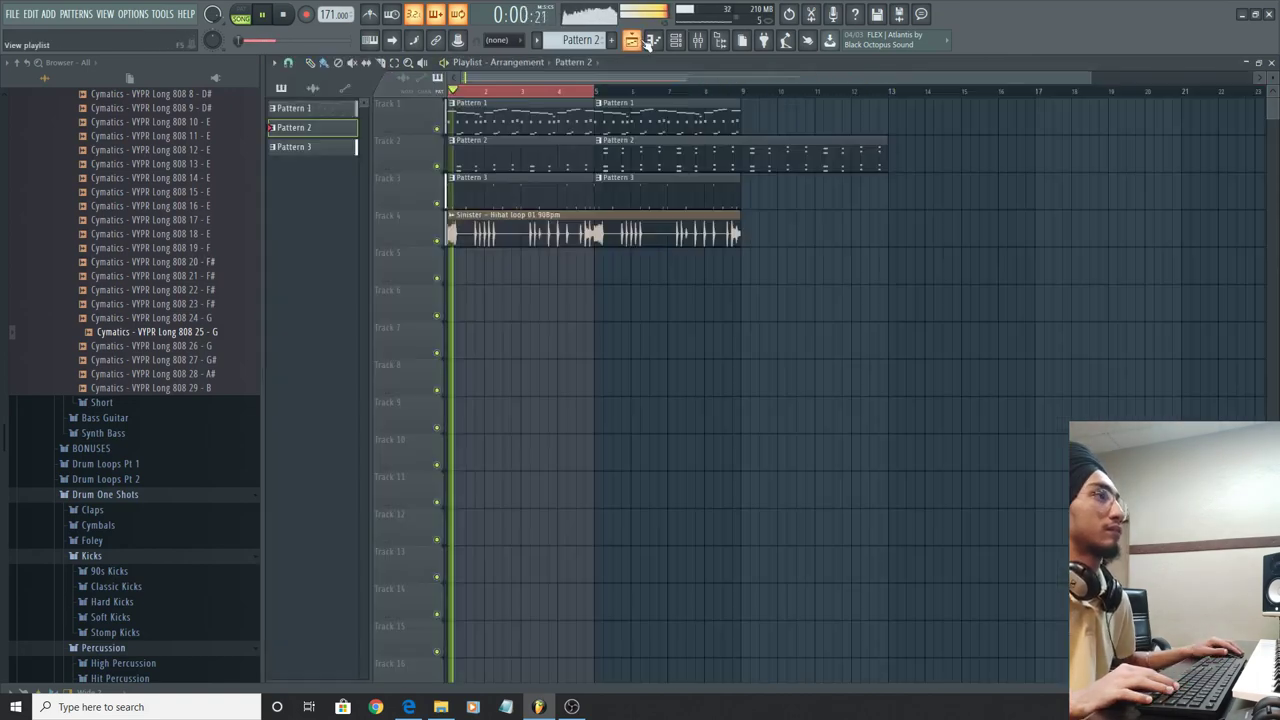
pyautogui.rightClick(648, 147)
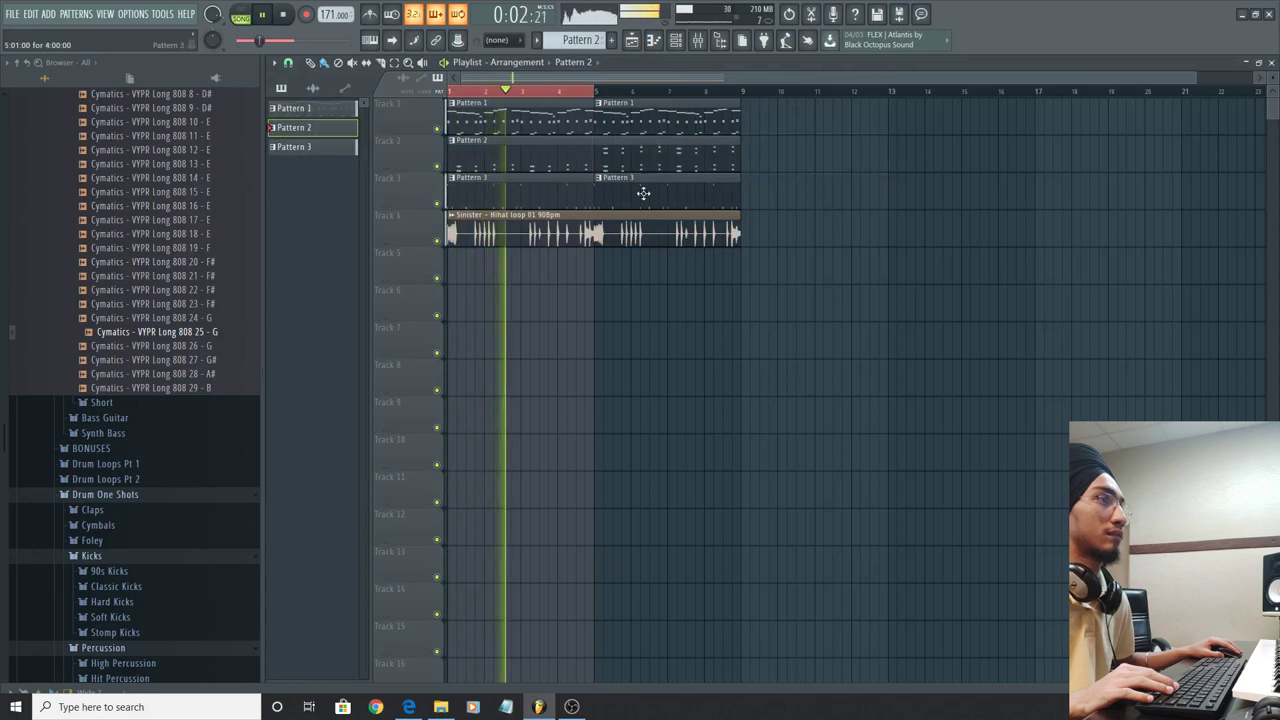
pyautogui.press('space')
# Clear the playlist's time selection, duplicate the Pattern 1 clips into bars 9 to 16, and play the arrangement.
pyautogui.doubleClick(466, 92)
pyautogui.moveTo(472, 93); pyautogui.dragTo(230, 114)
pyautogui.hotkey('ctrl', 'b')
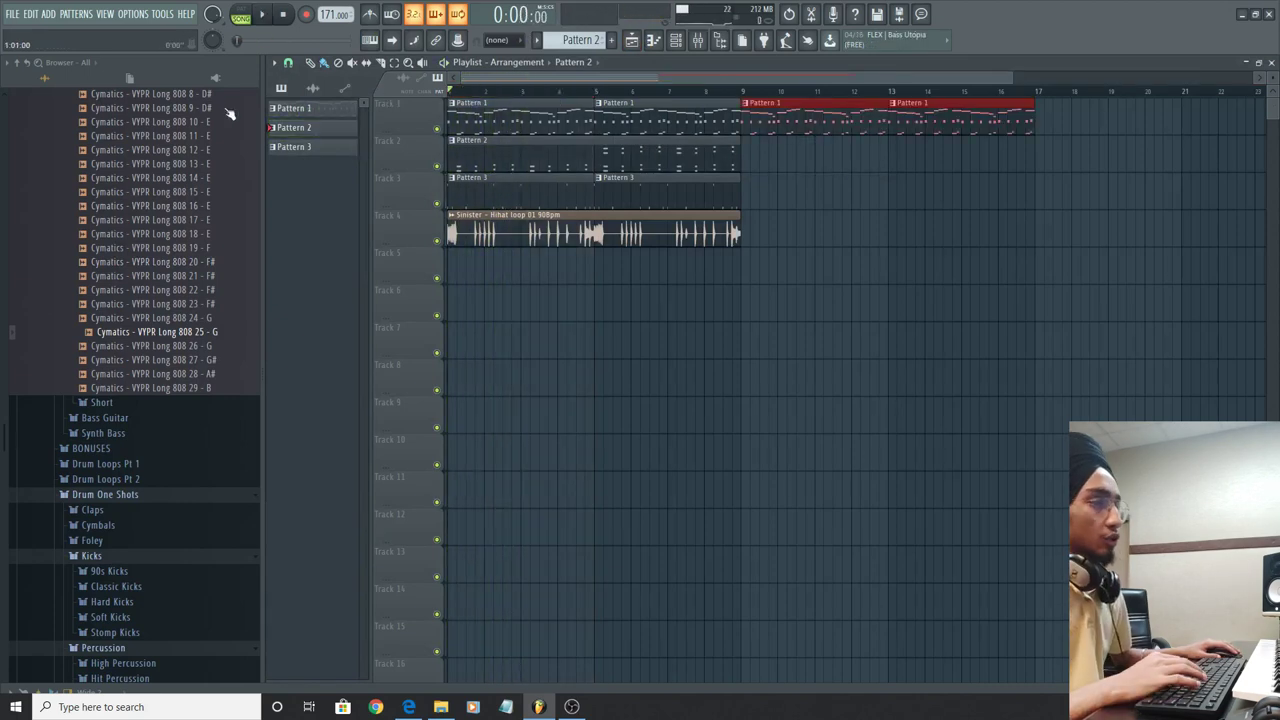
pyautogui.press('space')
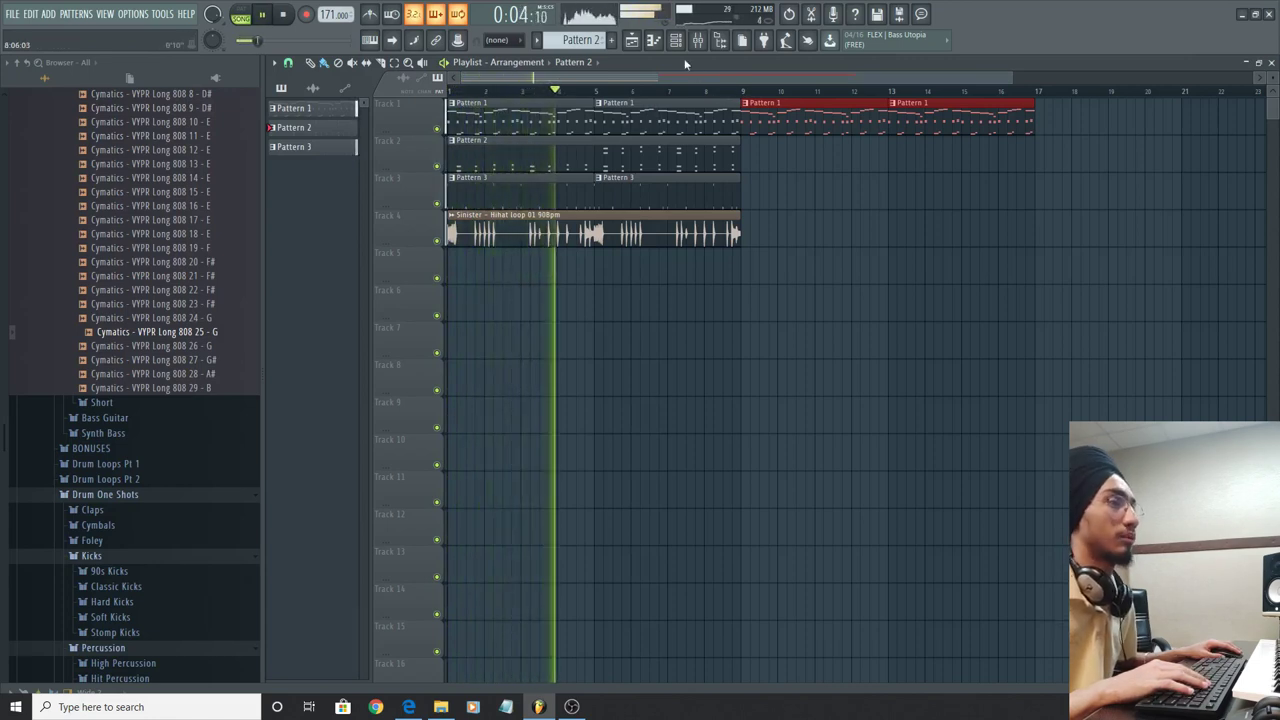
pyautogui.press('space')
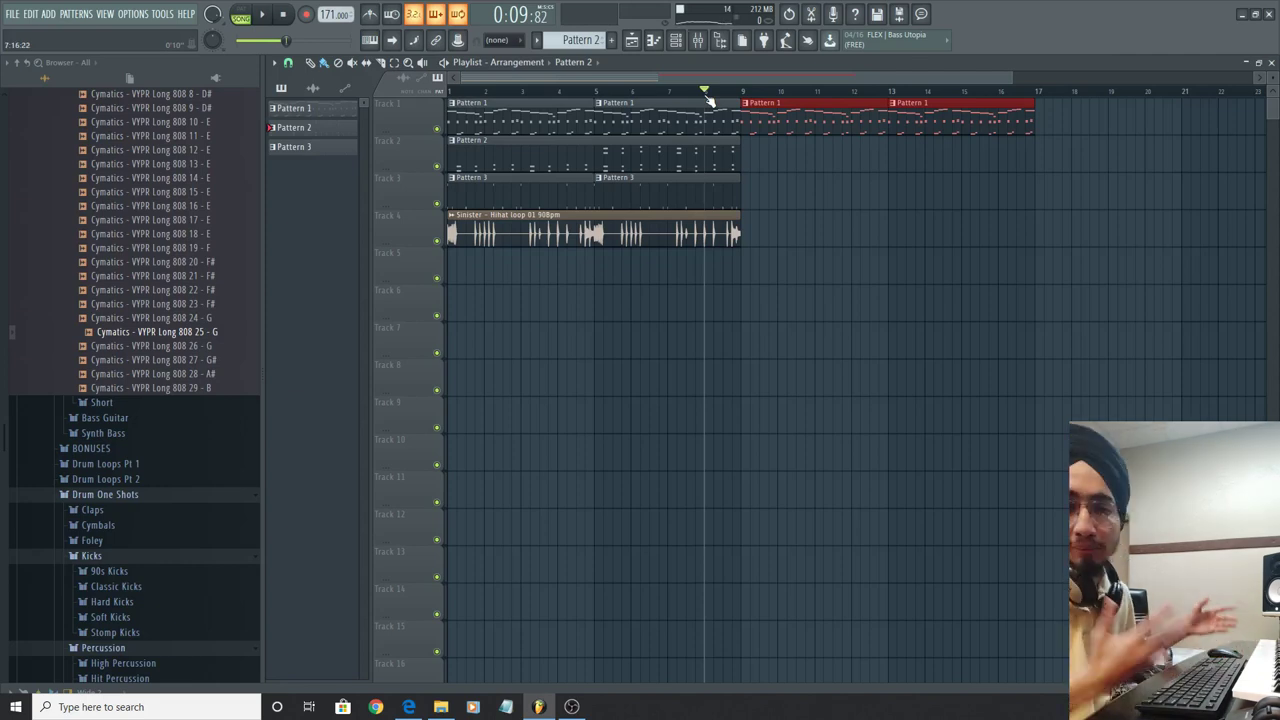
# Add a Nexus_2 channel to the Unsorted group and move the channel rack below the playlist clips.
pyautogui.click(676, 40)
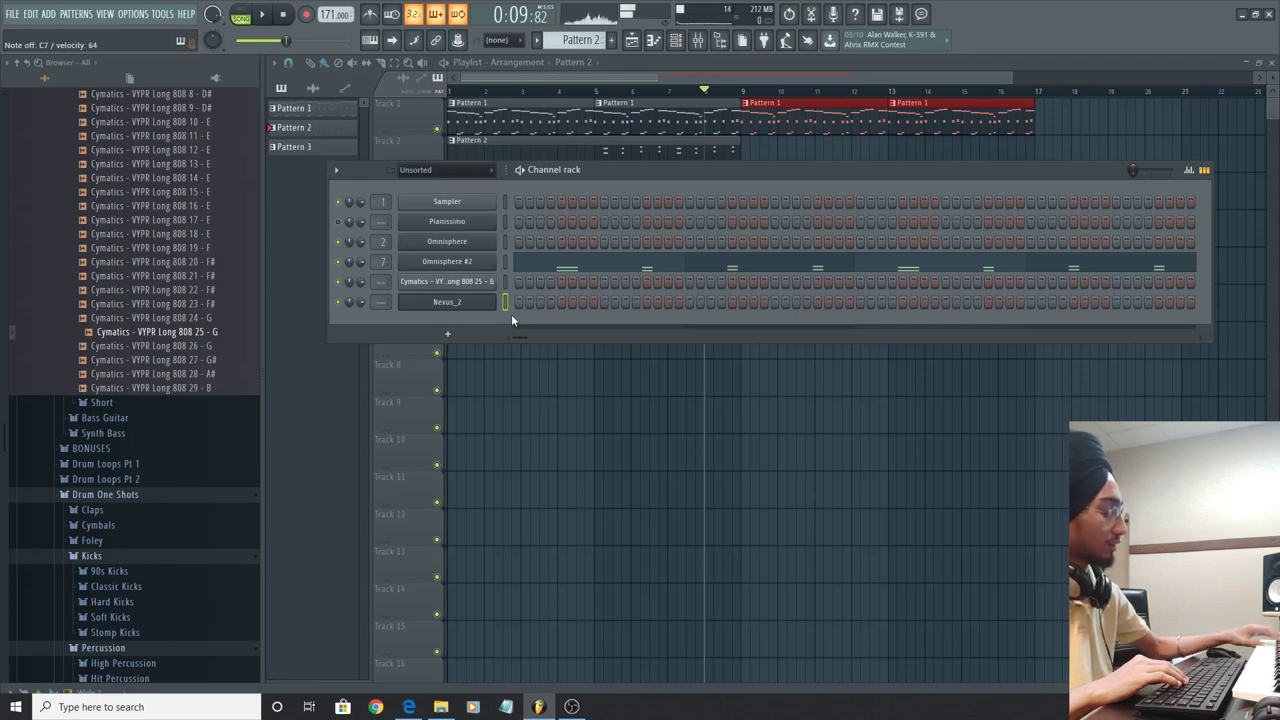
pyautogui.moveTo(734, 174); pyautogui.dragTo(739, 295)
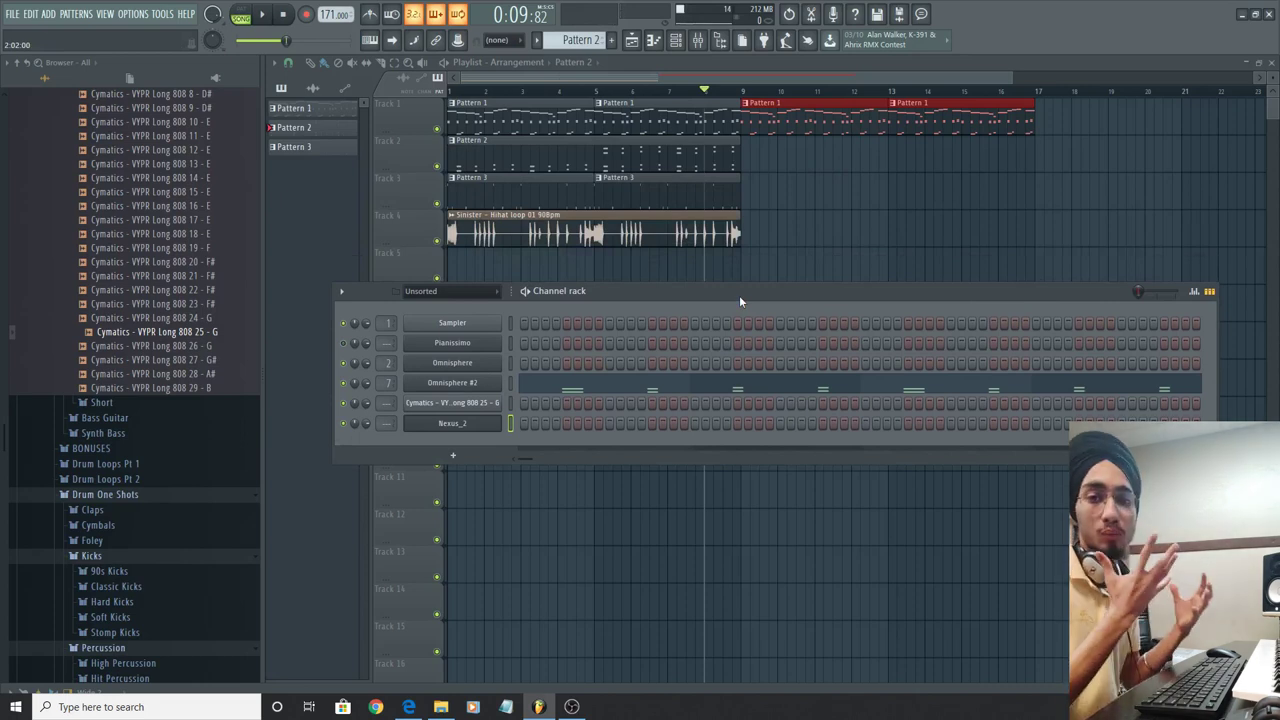
# Play the arrangement from around bar 8 and try out Nexus_2 notes over the duplicated Pattern 1 clips.
pyautogui.press('space')
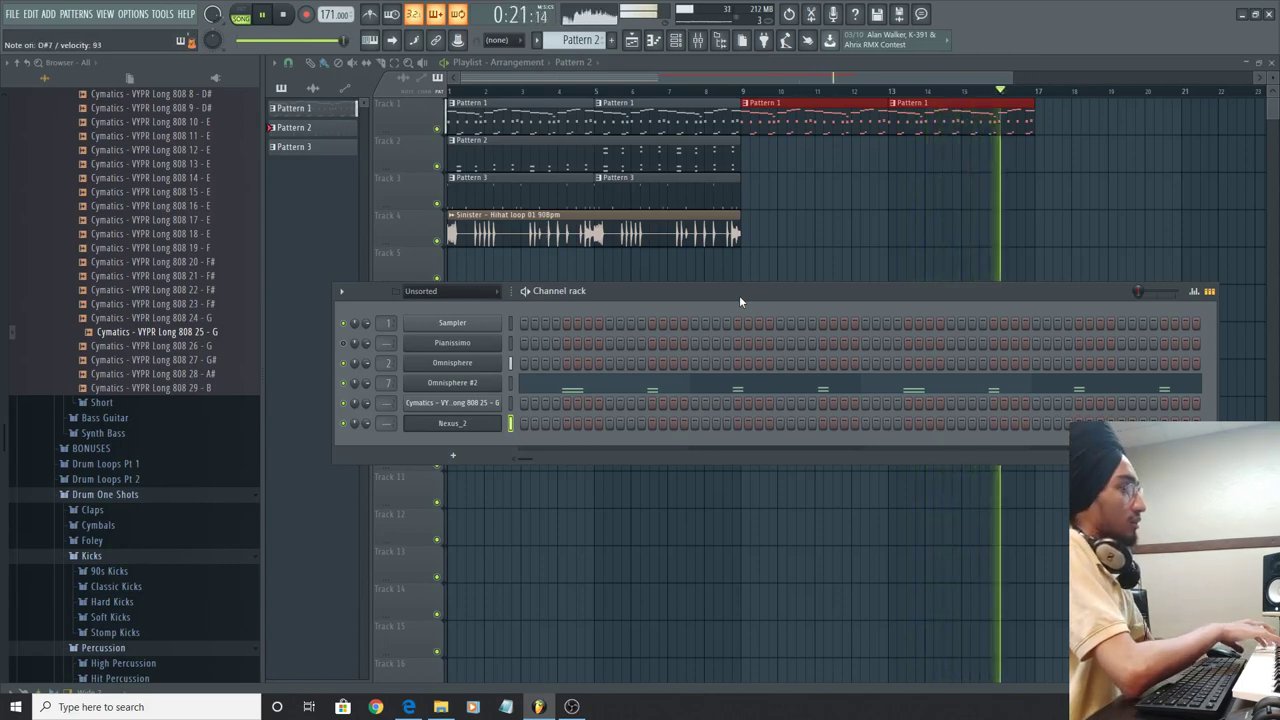
pyautogui.press('space')
pyautogui.click(717, 96)
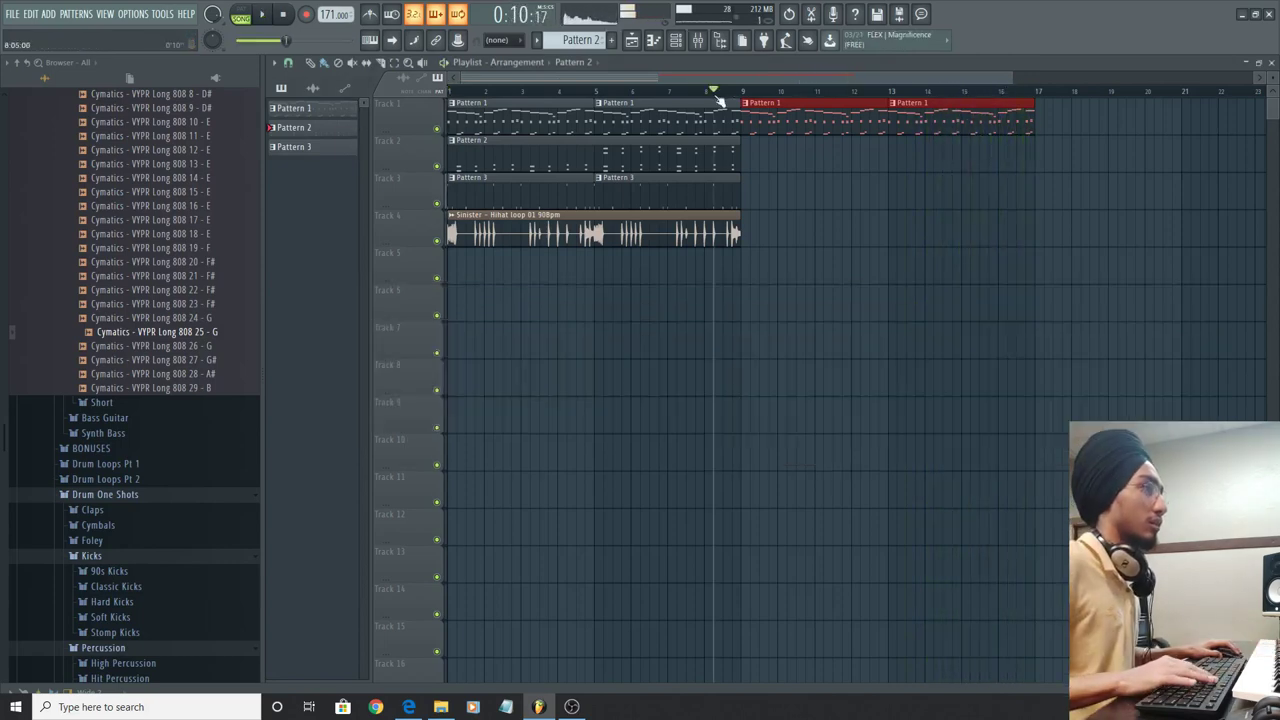
pyautogui.click(708, 93)
pyautogui.press('space')
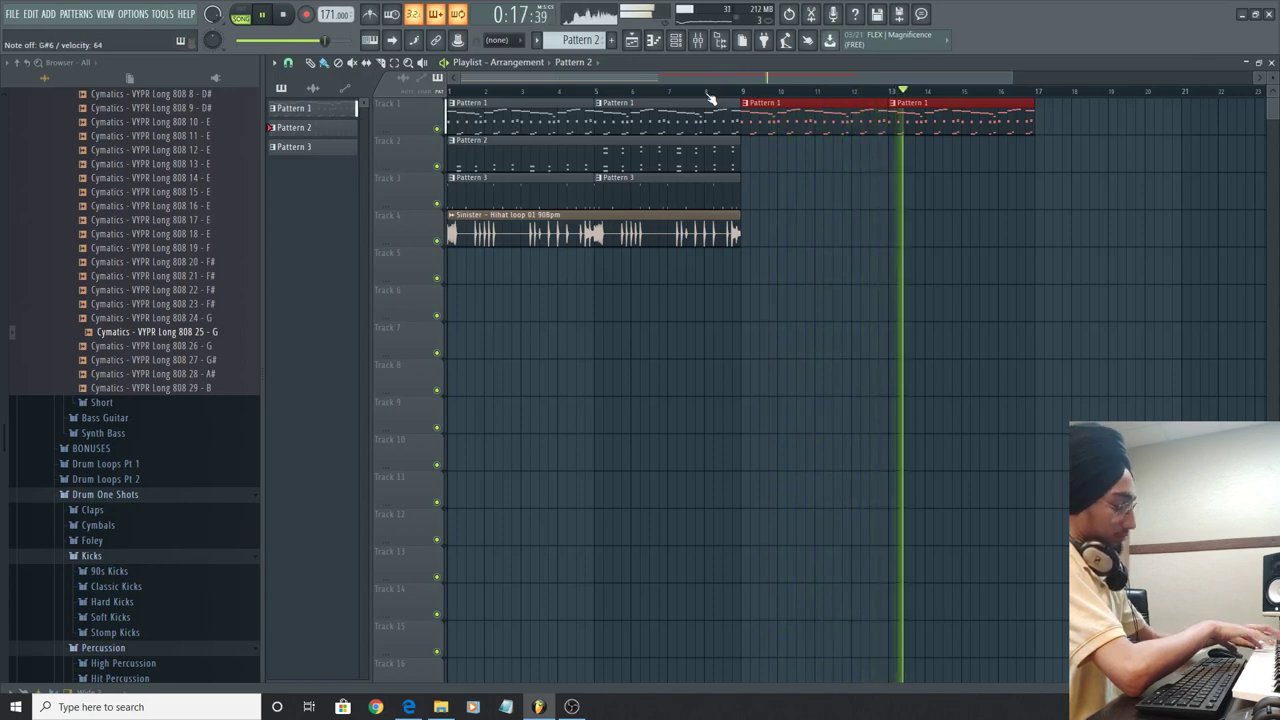
# Stop playback and place an empty Pattern 4 clip on Track 5 at bar 9.
pyautogui.press('space')
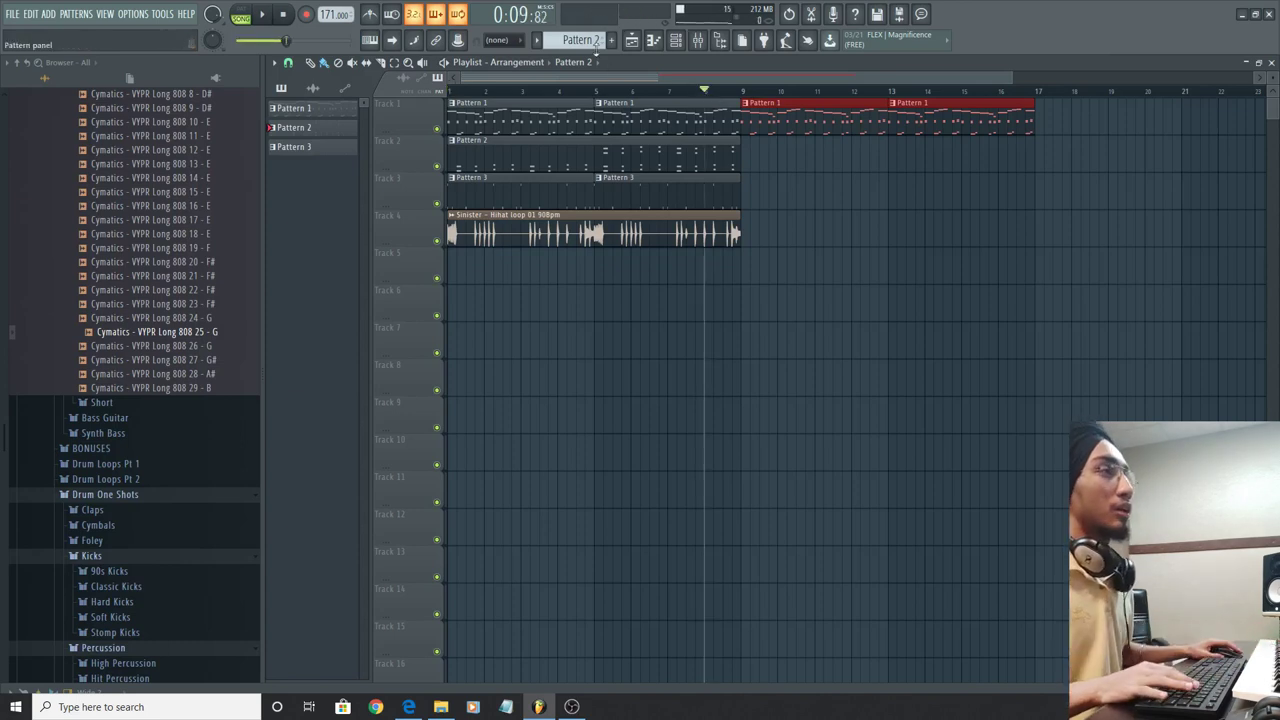
pyautogui.click(762, 276)
pyautogui.hotkey('ctrl', 'z')
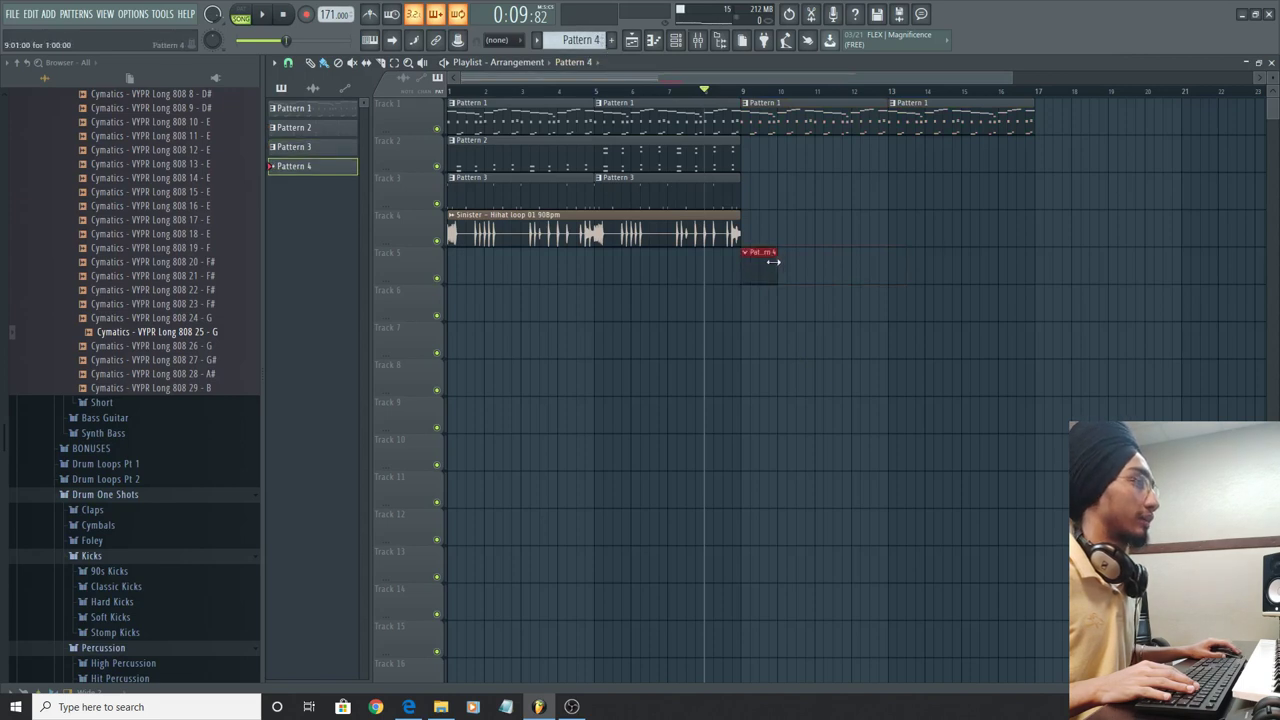
# Record the Nexus_2 melody into Pattern 4 and delete the extra Pattern 4 clip from Track 6.
pyautogui.rightClick(308, 14)
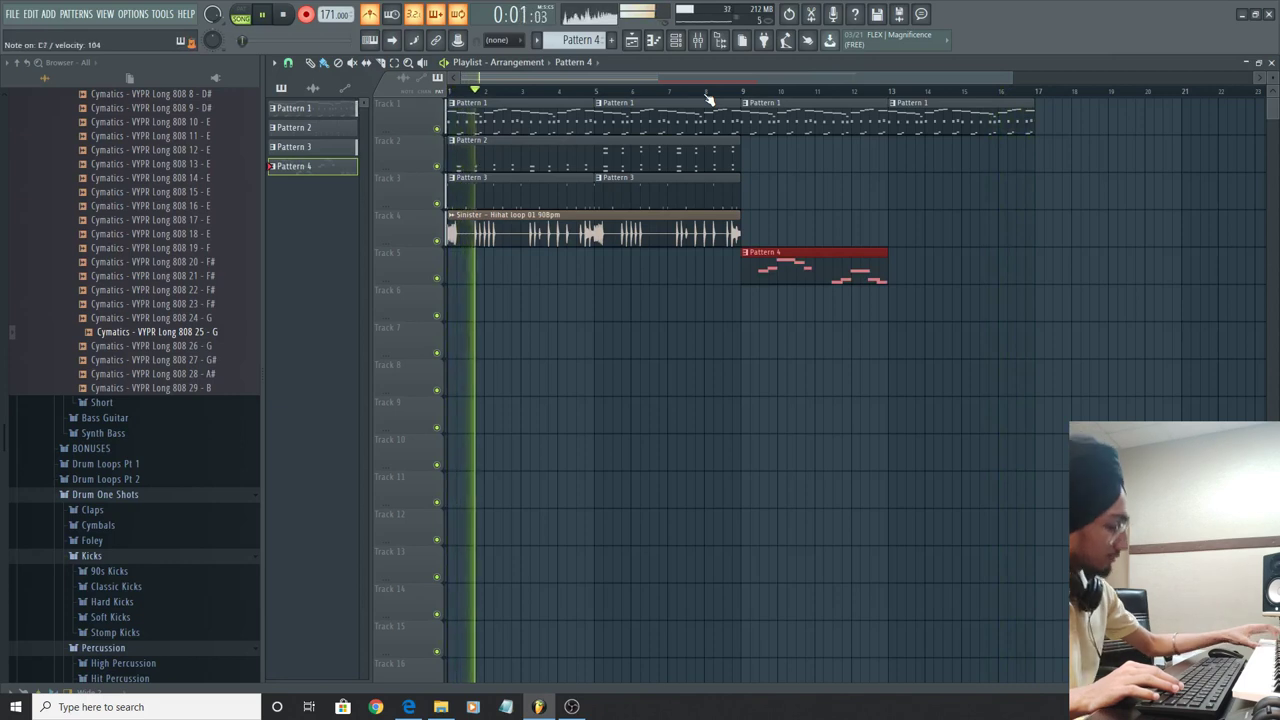
pyautogui.press('space')
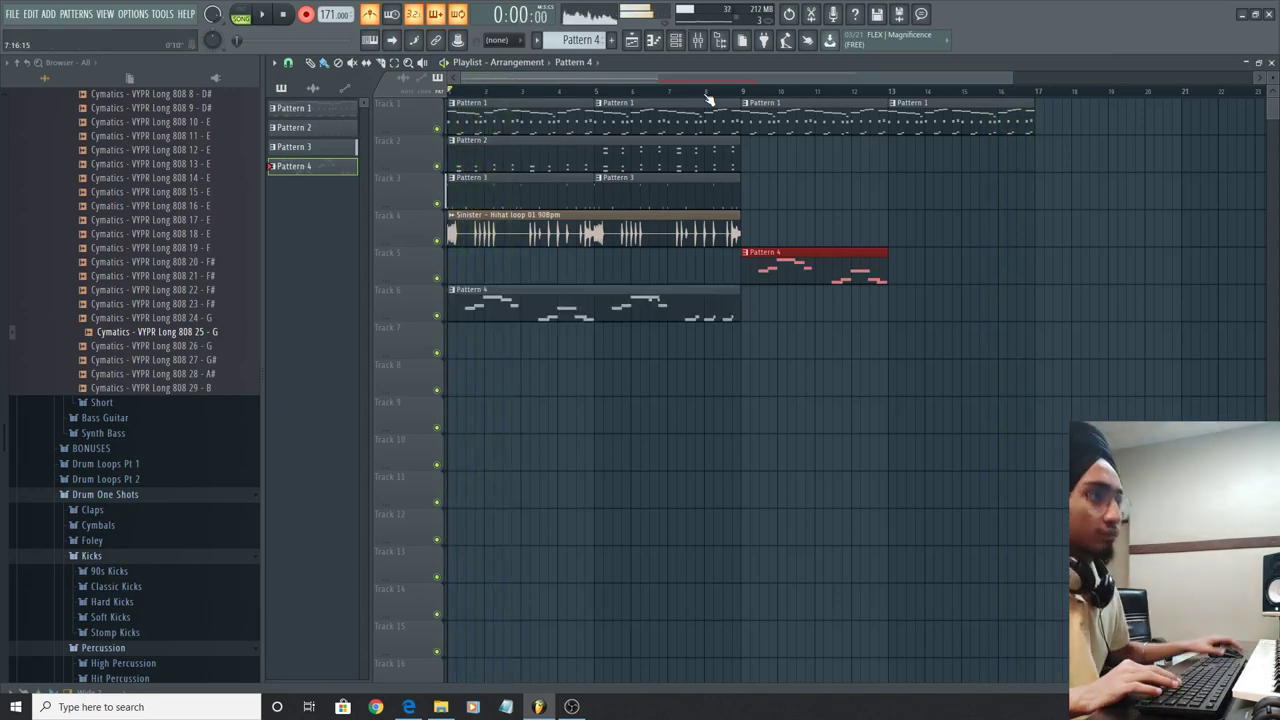
pyautogui.rightClick(643, 291)
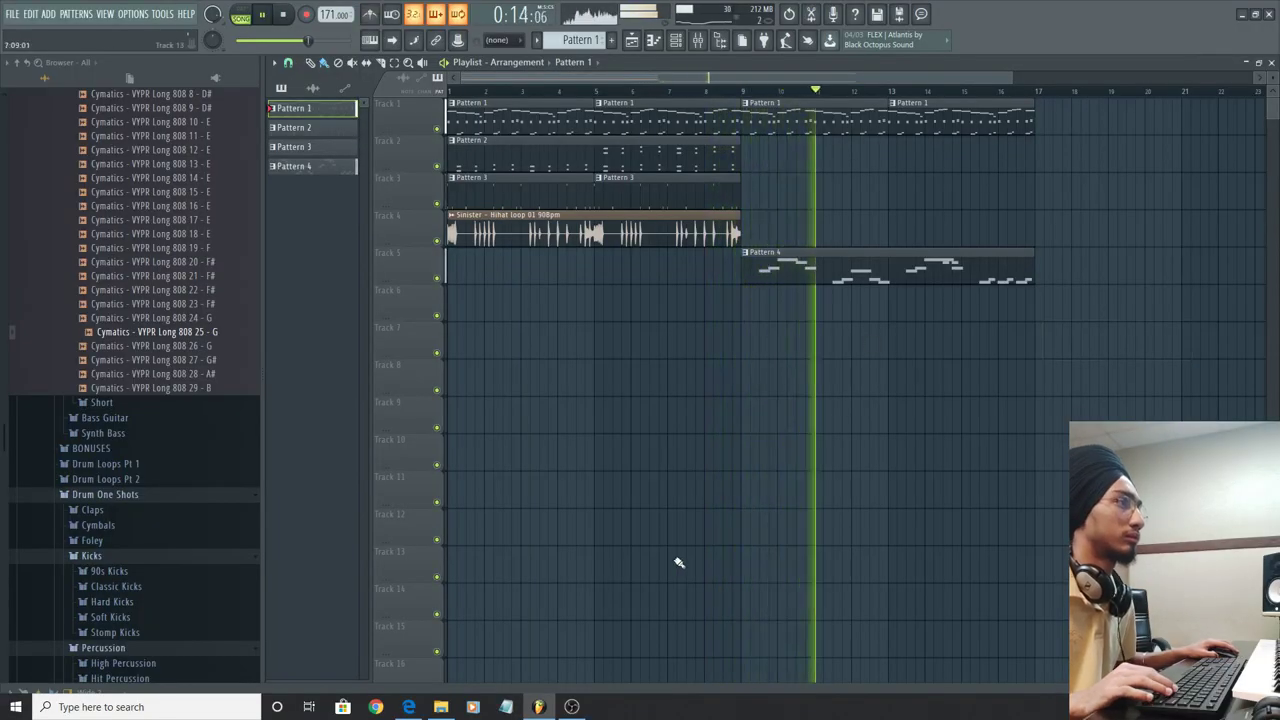
# Copy the bar 1 to 8 clips on Tracks 1 to 4 to bar 17 and stop playback.
pyautogui.moveTo(704, 118); pyautogui.dragTo(436, 220)
pyautogui.moveTo(496, 206); pyautogui.dragTo(1080, 203)
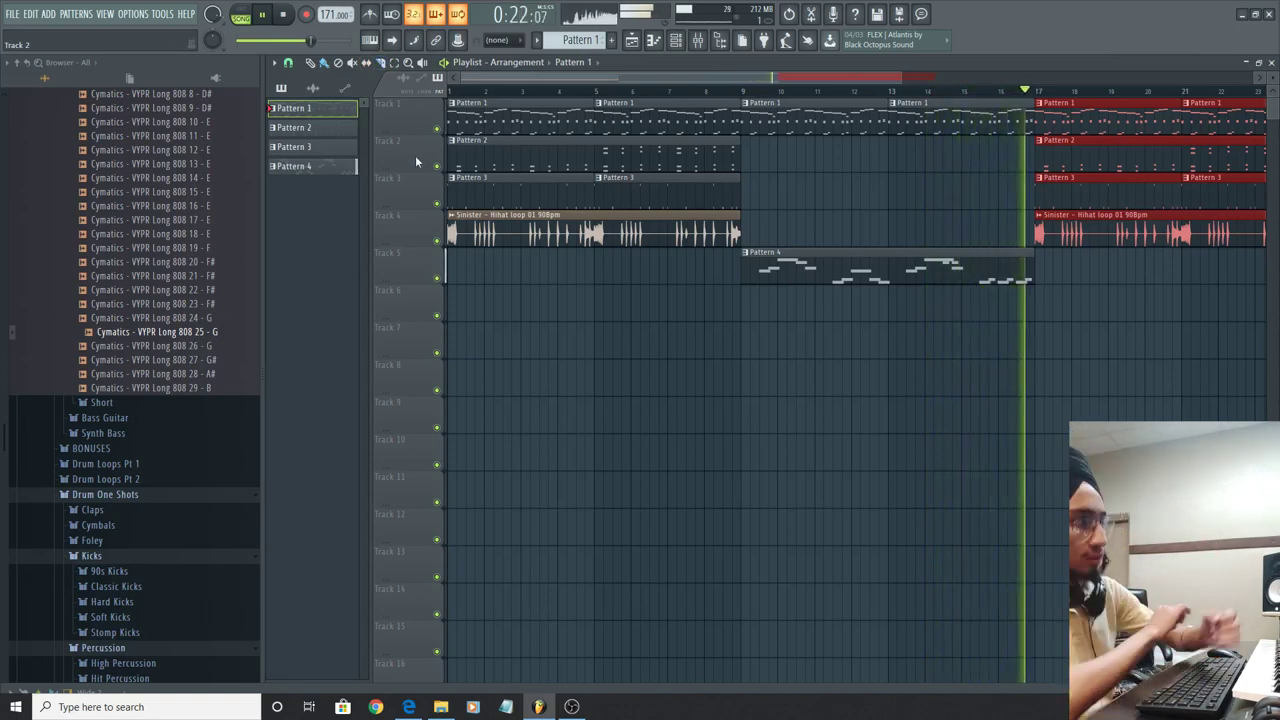
pyautogui.press('space')
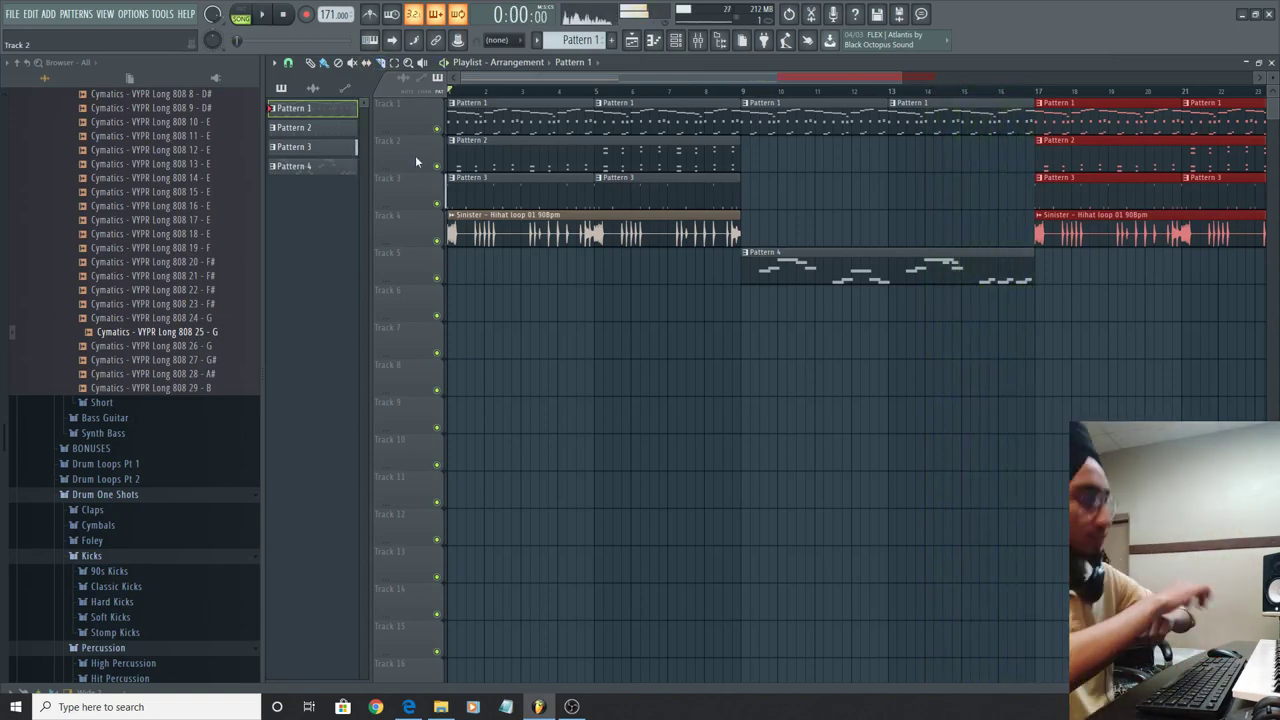
# Switch to File Explorer and open the DRUM FILLS folder inside SINISTER > MINUS.
pyautogui.click(440, 707)
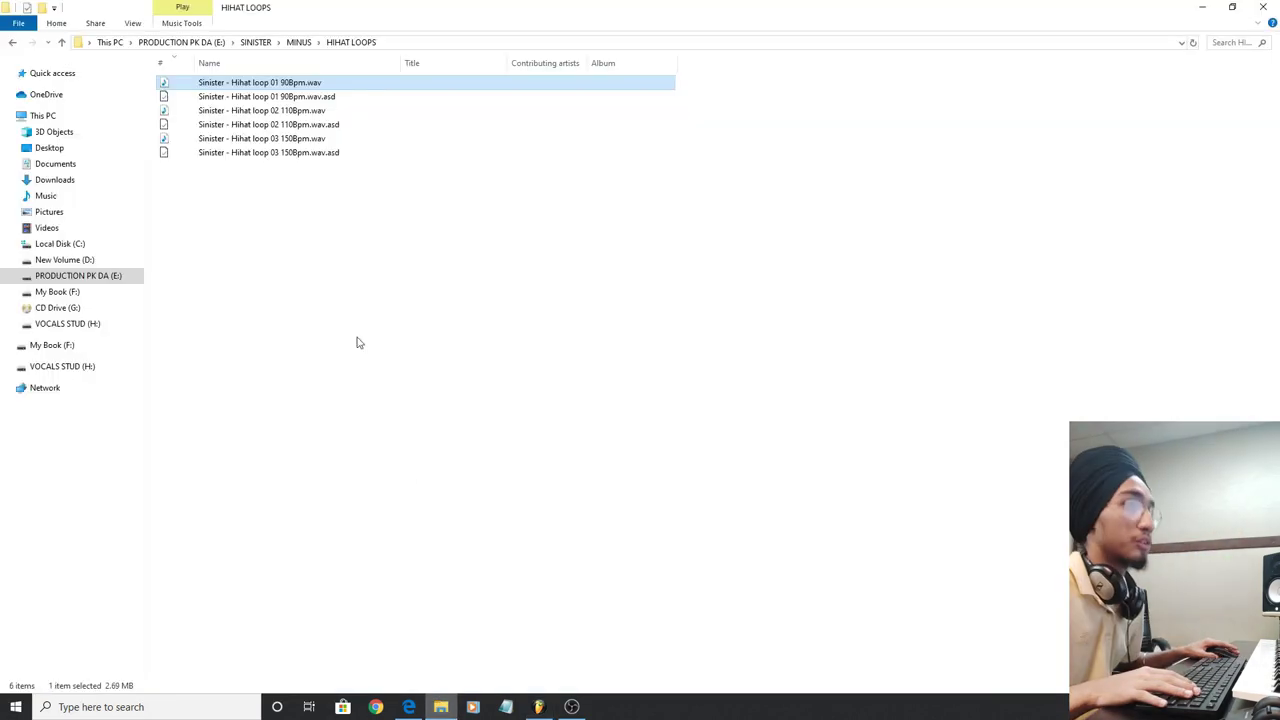
pyautogui.click(299, 42)
pyautogui.doubleClick(249, 87)
# Audition the Minus drum fills 05, 03, 02 and 04 from the DRUM FILLS folder.
pyautogui.click(247, 137)
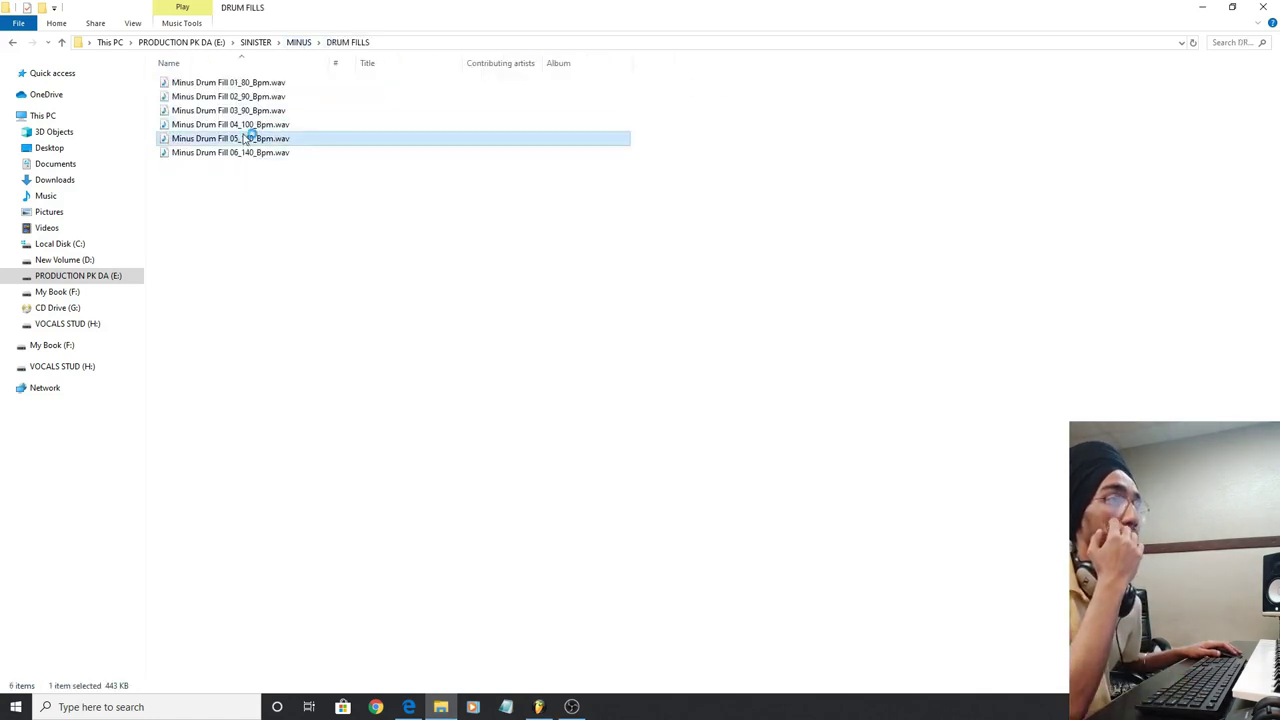
pyautogui.doubleClick(257, 110)
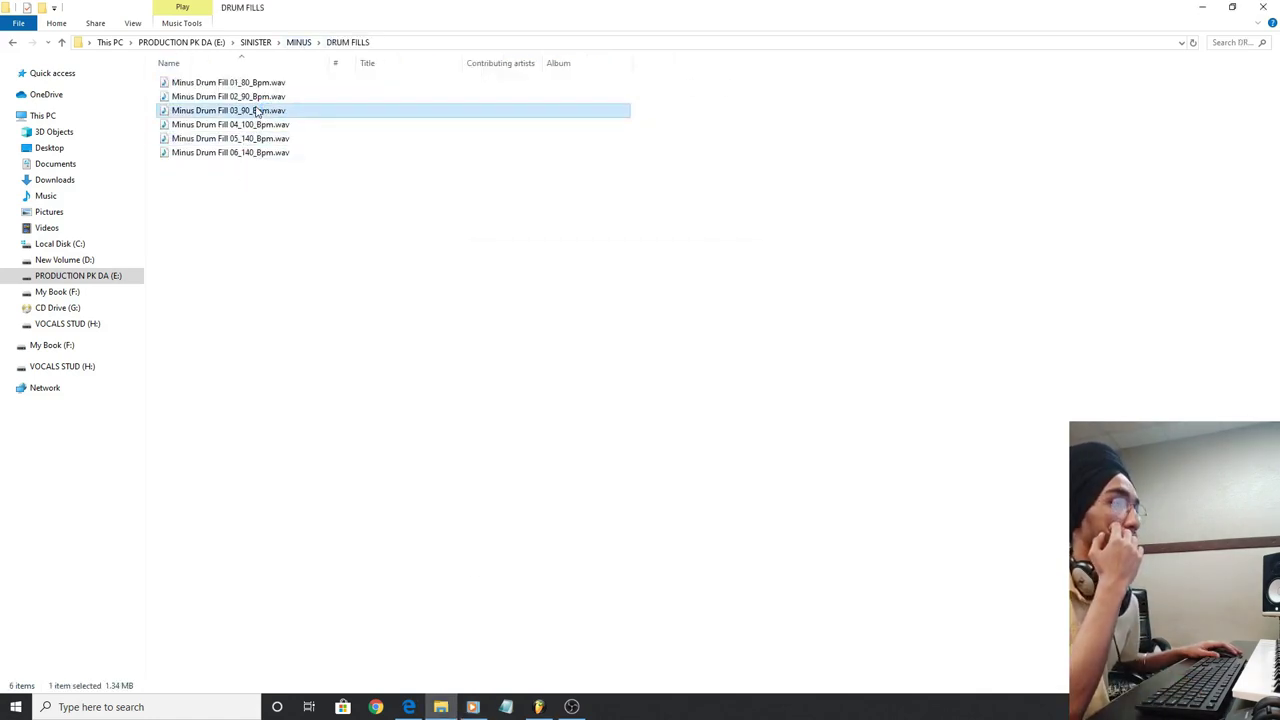
pyautogui.doubleClick(257, 110)
pyautogui.doubleClick(257, 97)
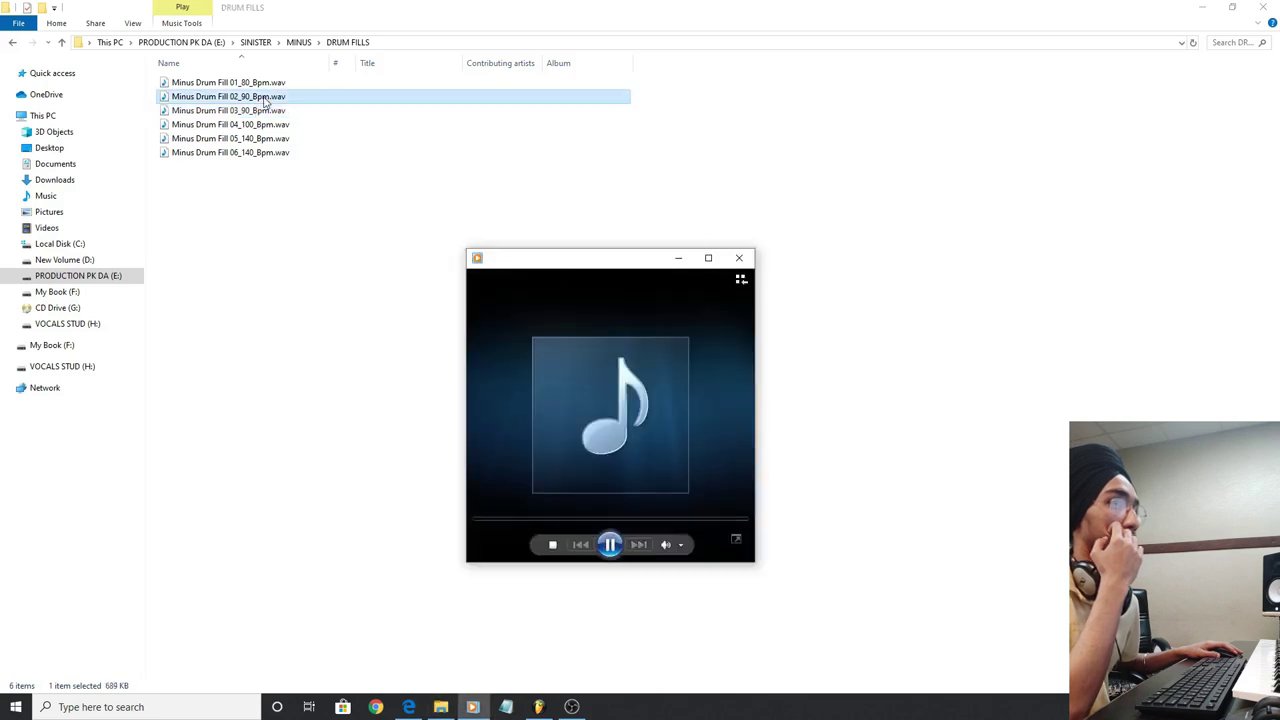
pyautogui.doubleClick(265, 125)
# Add Minus Drum Fill 04_100_Bpm.wav to FL Studio's playlist on Track 6 at bar 16 and play from around bar 14.
pyautogui.moveTo(265, 125); pyautogui.dragTo(540, 708)
pyautogui.moveTo(789, 614); pyautogui.dragTo(389, 236)
pyautogui.click(440, 706)
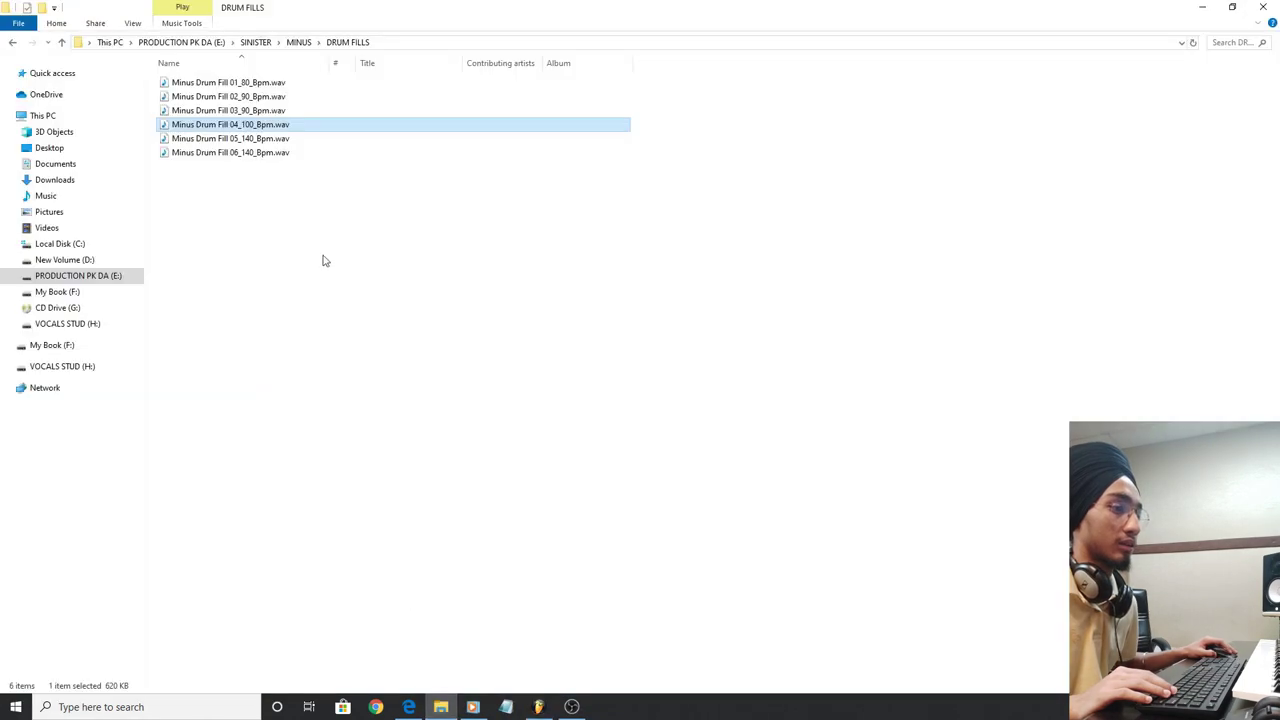
pyautogui.moveTo(540, 712); pyautogui.dragTo(1013, 305)
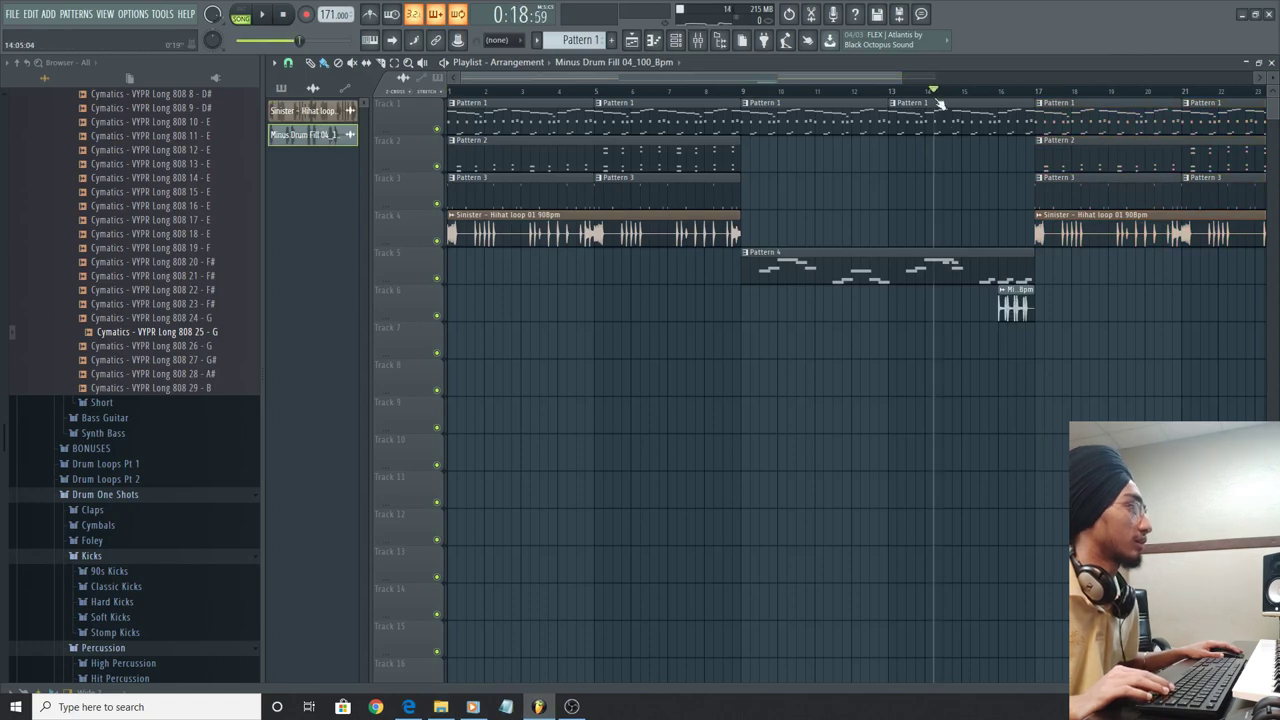
pyautogui.press('space')
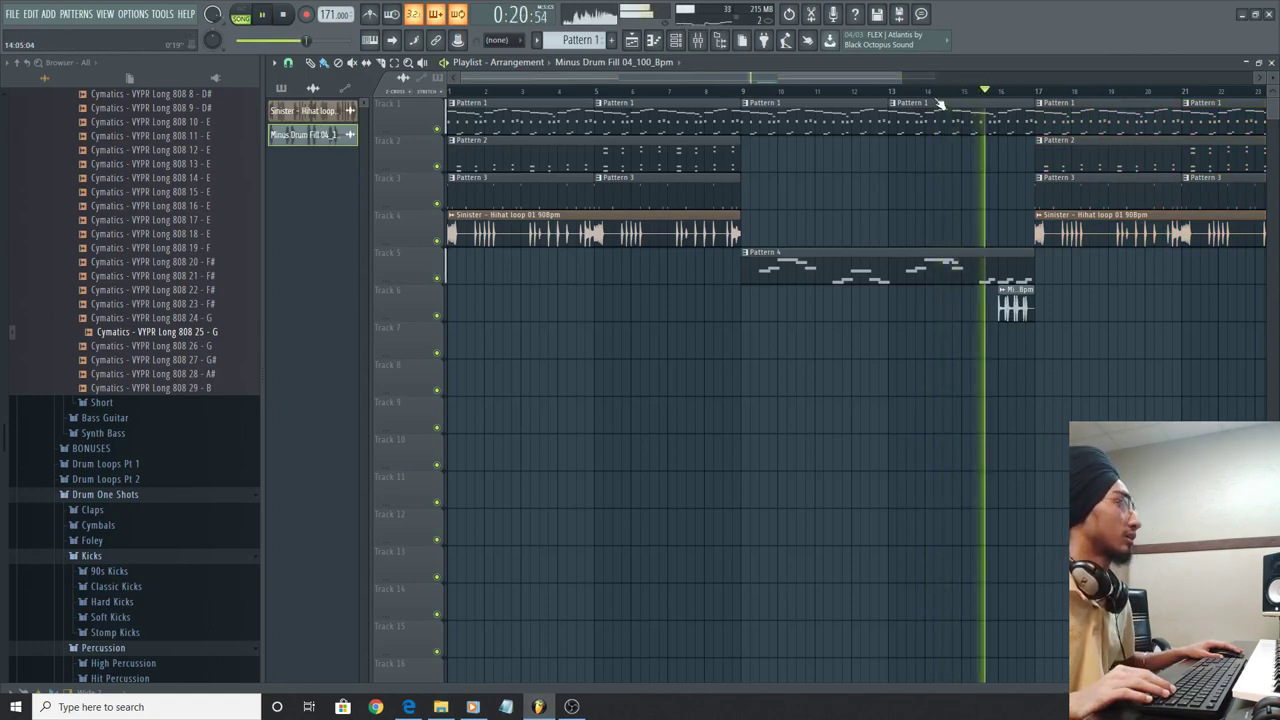
# Stretch the drum fill sample to 2 bars and move its clip on Track 6 to start at bar 15.
pyautogui.doubleClick(1020, 310)
pyautogui.click(553, 197)
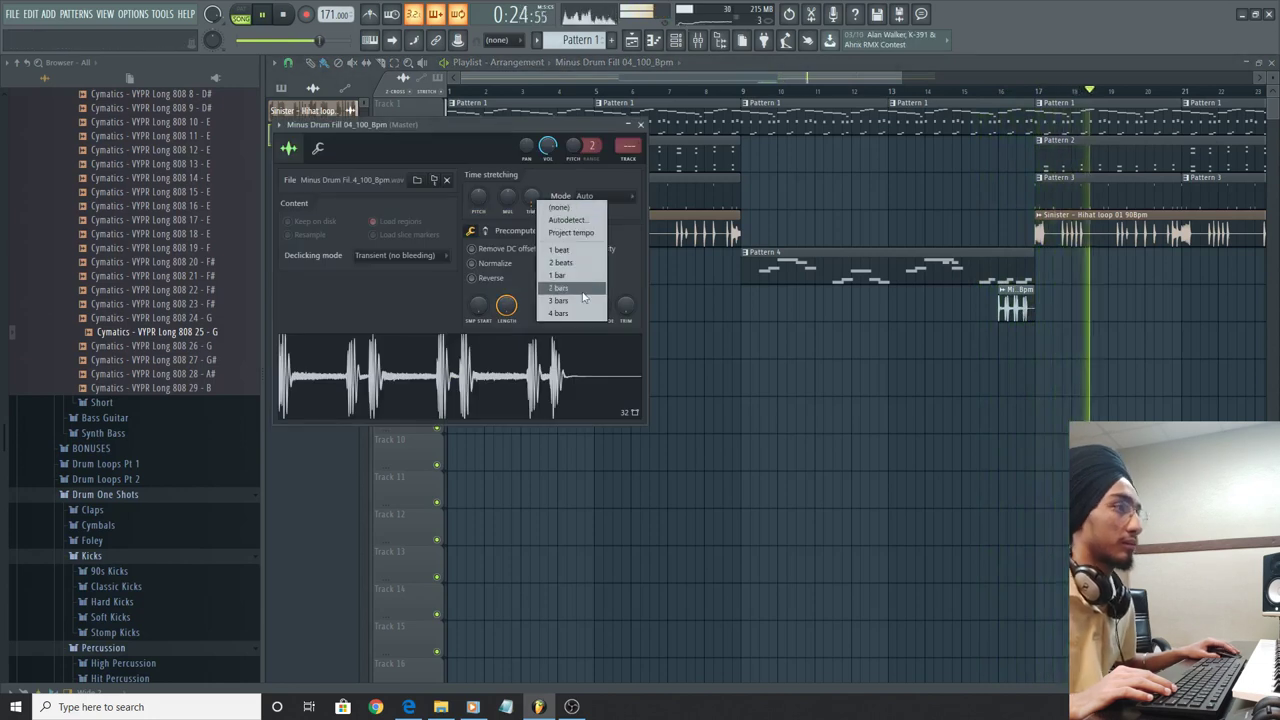
pyautogui.click(575, 290)
pyautogui.press('space')
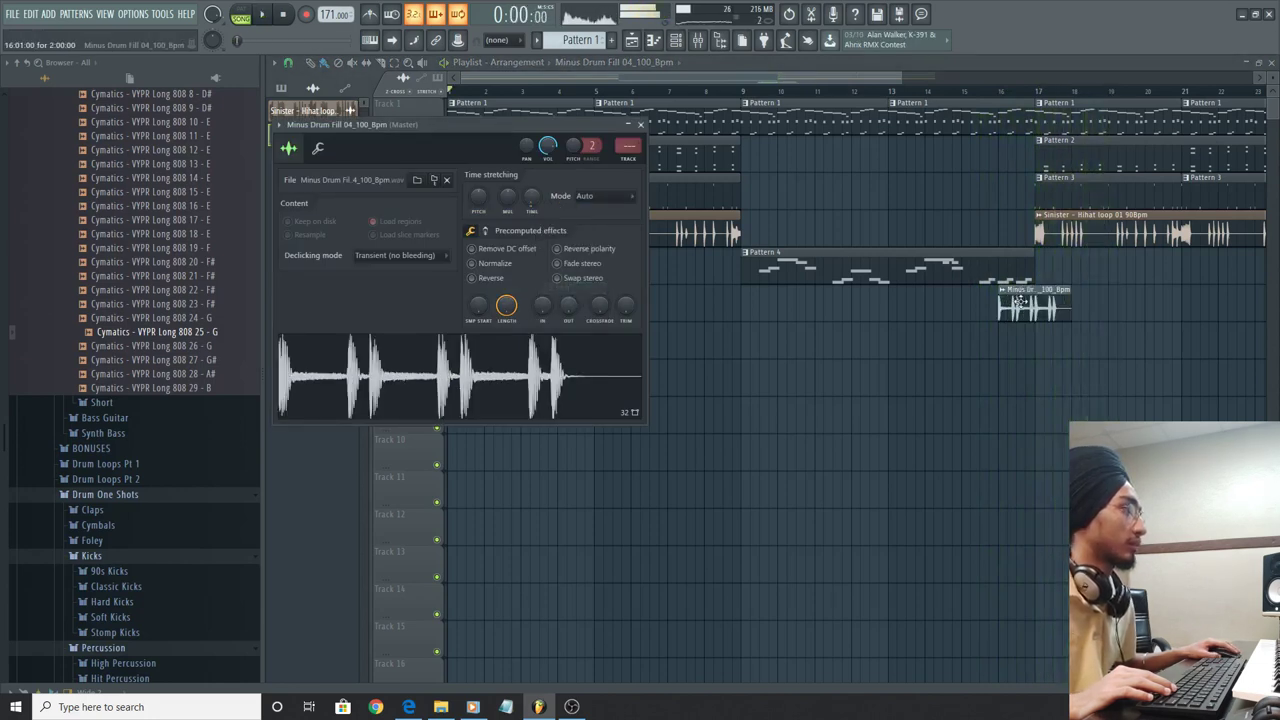
pyautogui.moveTo(1018, 300); pyautogui.dragTo(967, 292)
# Play the arrangement from around bar 14 to check the stretched drum fill.
pyautogui.doubleClick(983, 300)
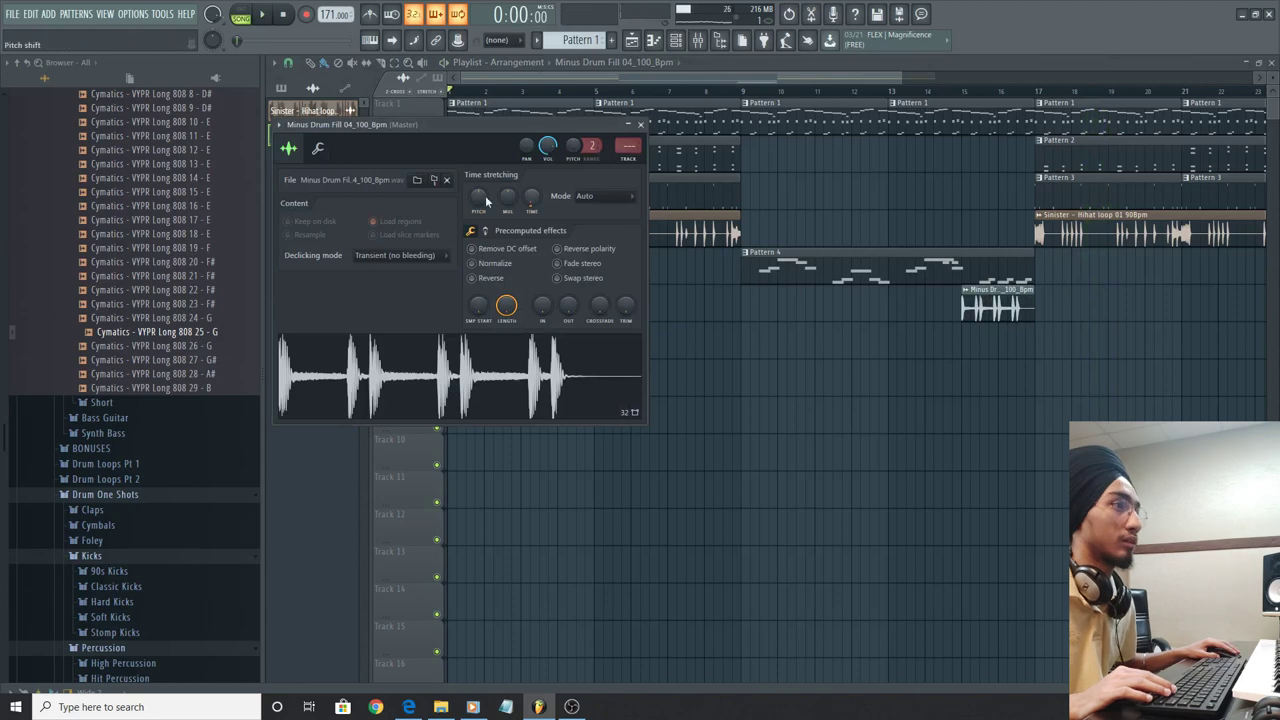
pyautogui.click(945, 90)
pyautogui.press('space')
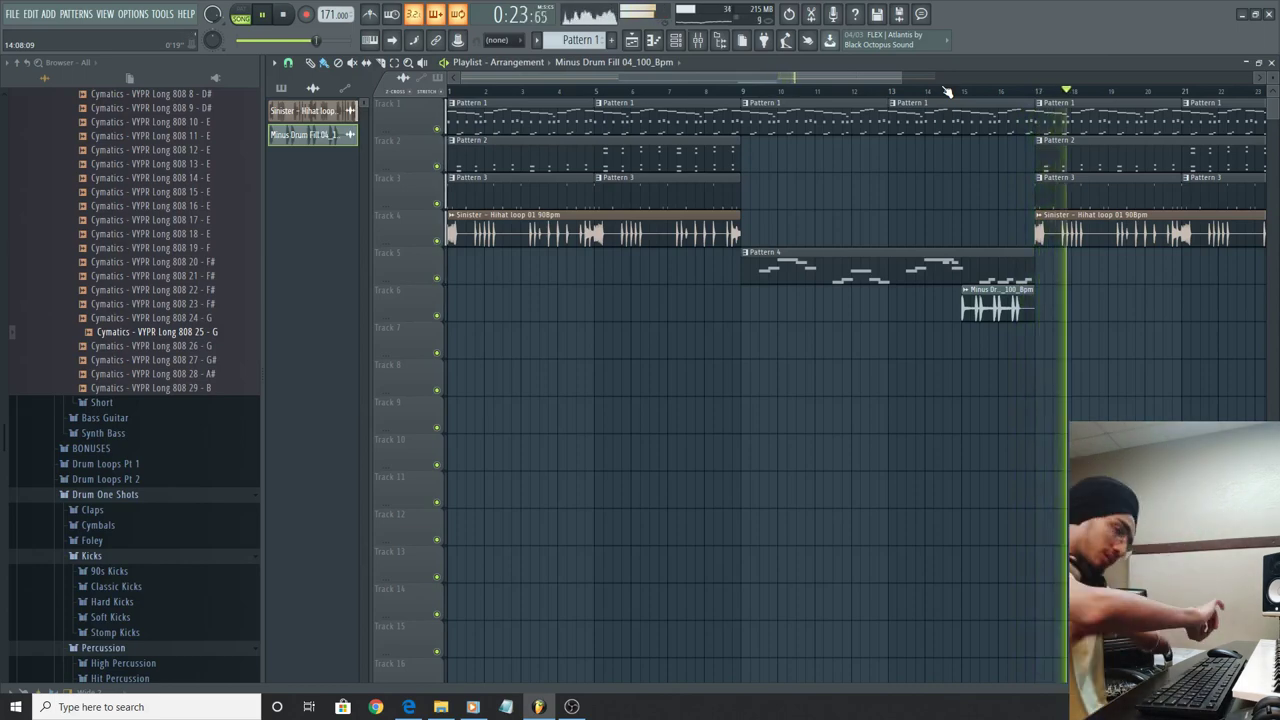
# Duplicate the Pattern 4 clip on Track 5 into bars 17 to 24.
pyautogui.keyDown('ctrl'); pyautogui.click(866, 266); pyautogui.keyUp('ctrl')
pyautogui.hotkey('ctrl', 'b')
pyautogui.scroll(-3, 886, 363)
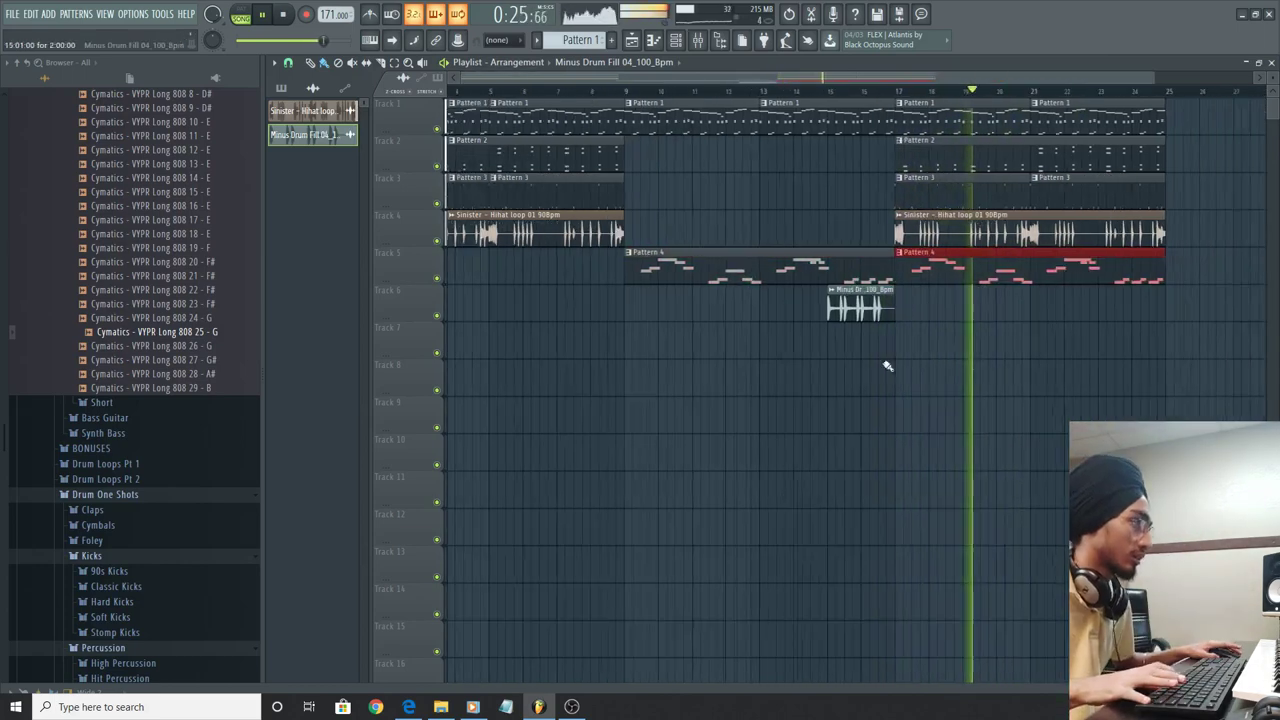
# Try the drum fill clip about half a bar later, play from around bar 13, and move it back to bar 15.
pyautogui.click(746, 306)
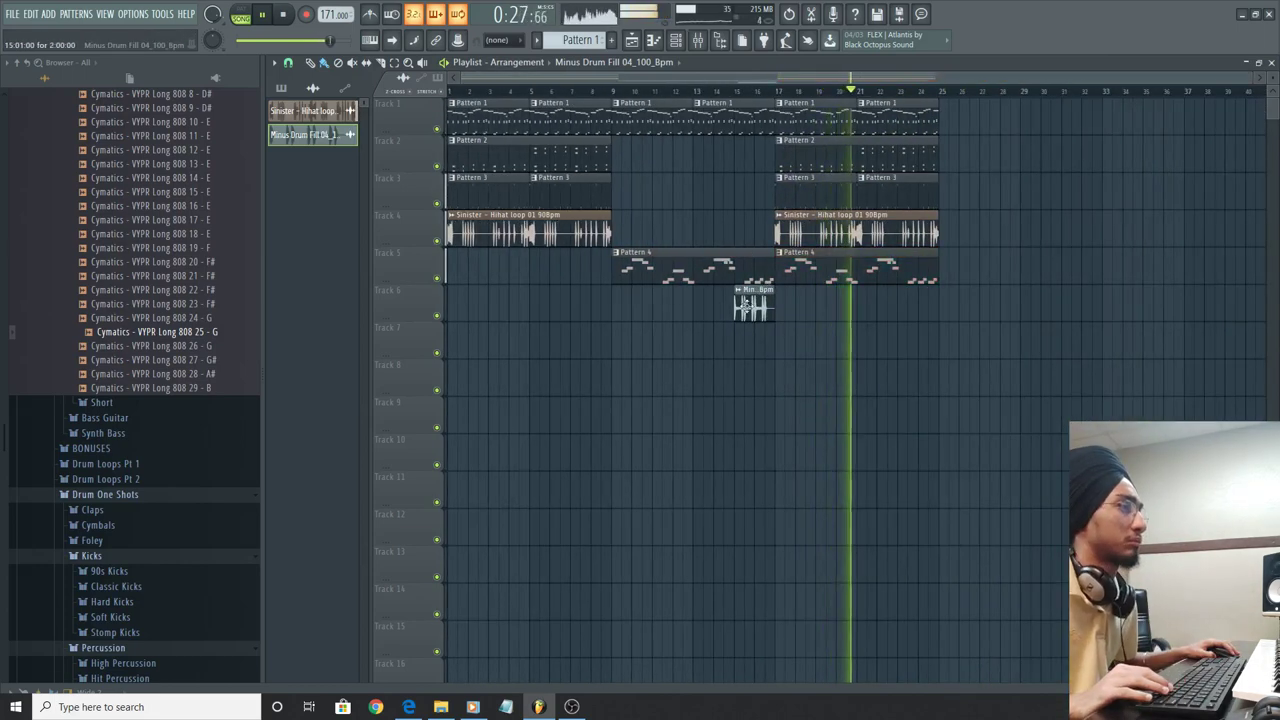
pyautogui.moveTo(750, 306); pyautogui.dragTo(760, 306)
pyautogui.click(698, 92)
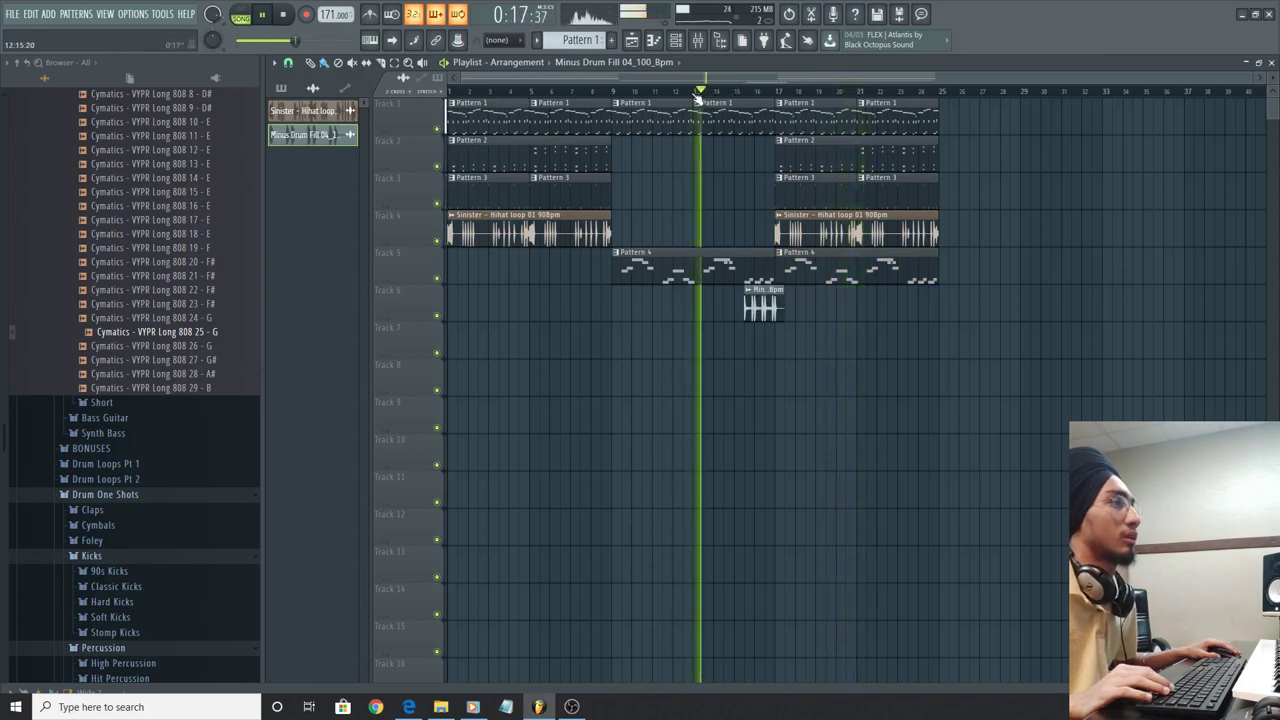
pyautogui.moveTo(768, 302); pyautogui.dragTo(758, 300)
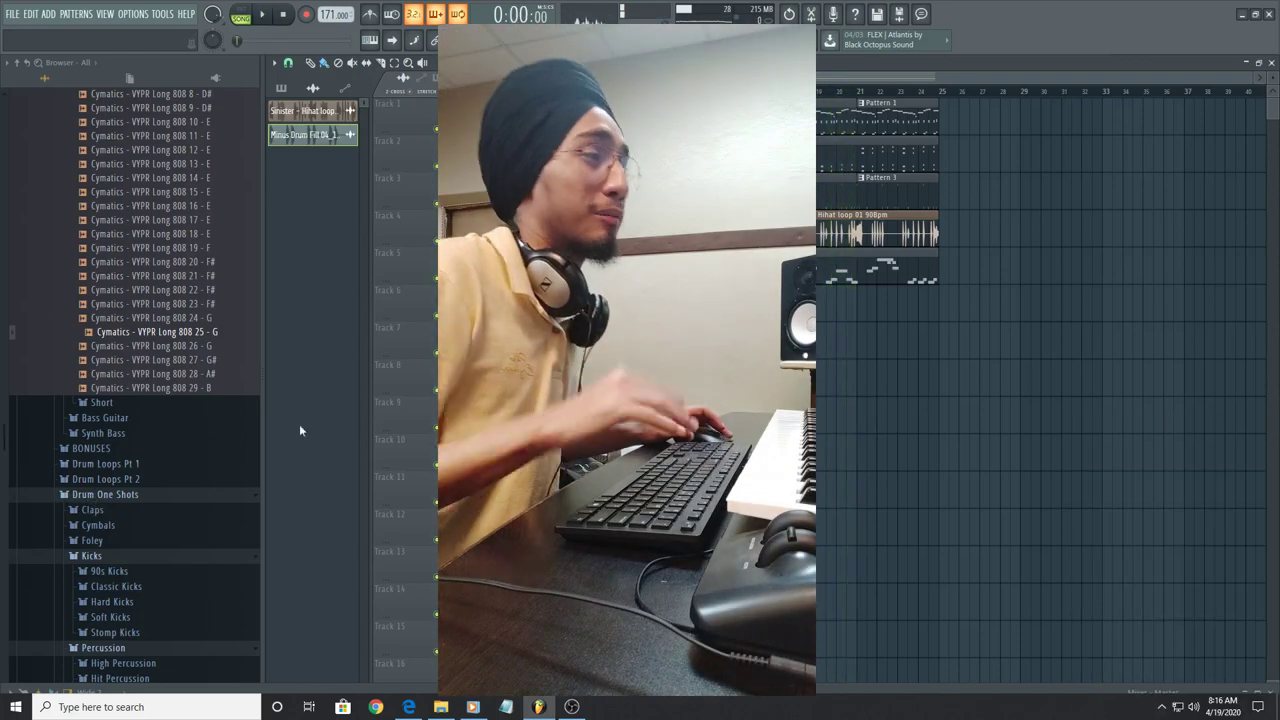
# Collapse the Long folder of VYPR 808s in the sample browser.
pyautogui.scroll(5, 205, 465)
pyautogui.click(100, 401)
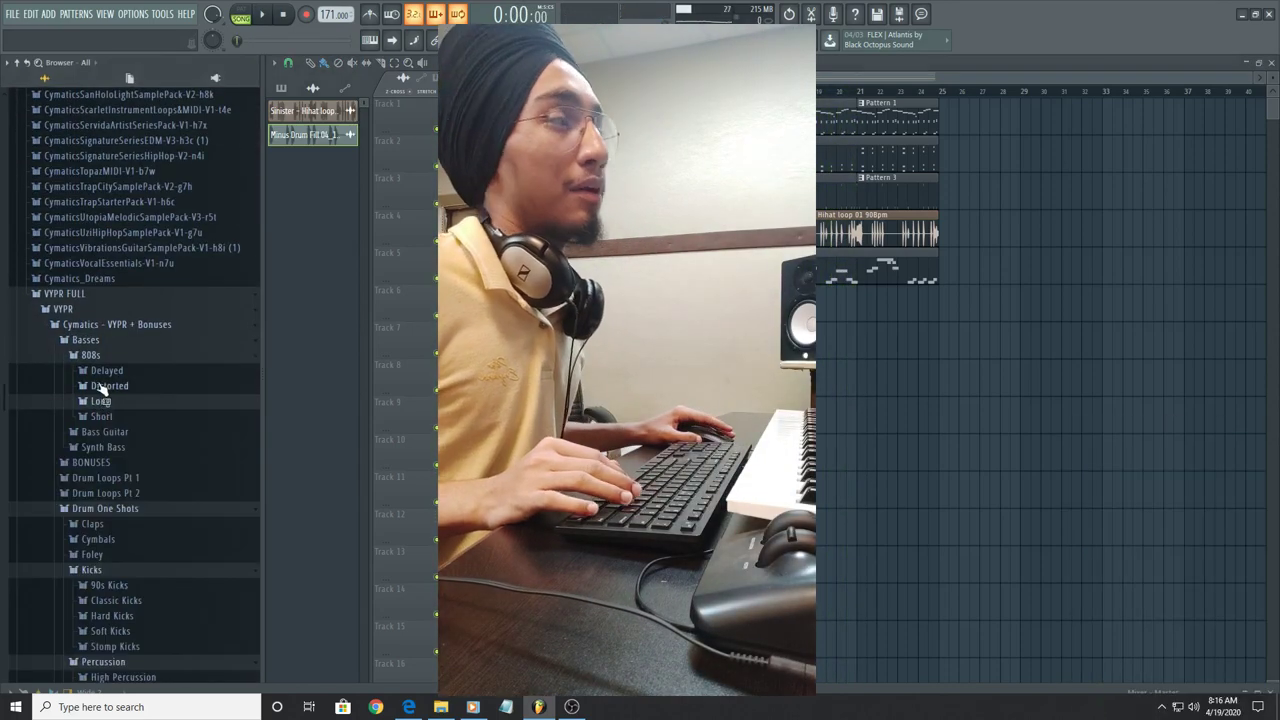